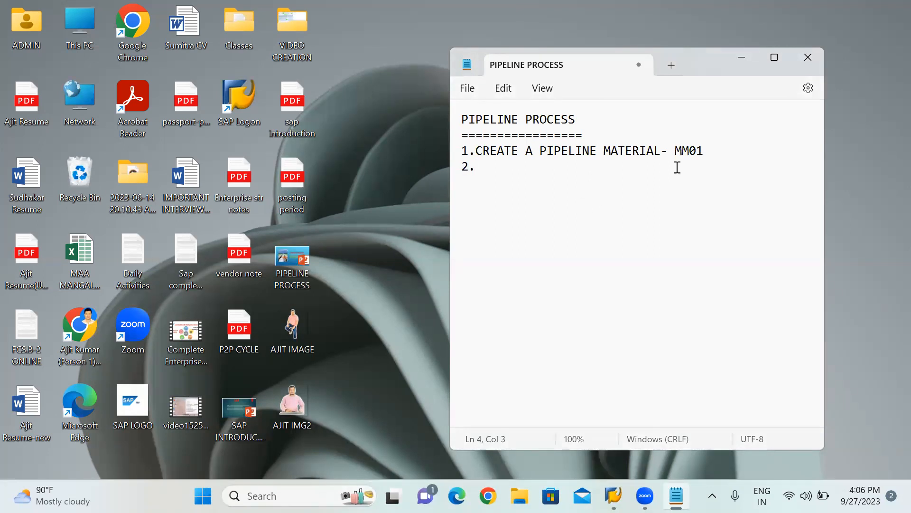
Append "(PIPE)" to the material line of the note and complete line 2 as "VENDOR- XK01"
{"action": "left_click", "coordinate": [711, 152]}
{"action": "type", "text": "(PIPE)"}
{"action": "left_click", "coordinate": [508, 163]}
{"action": "type", "text": "VENDOR"}
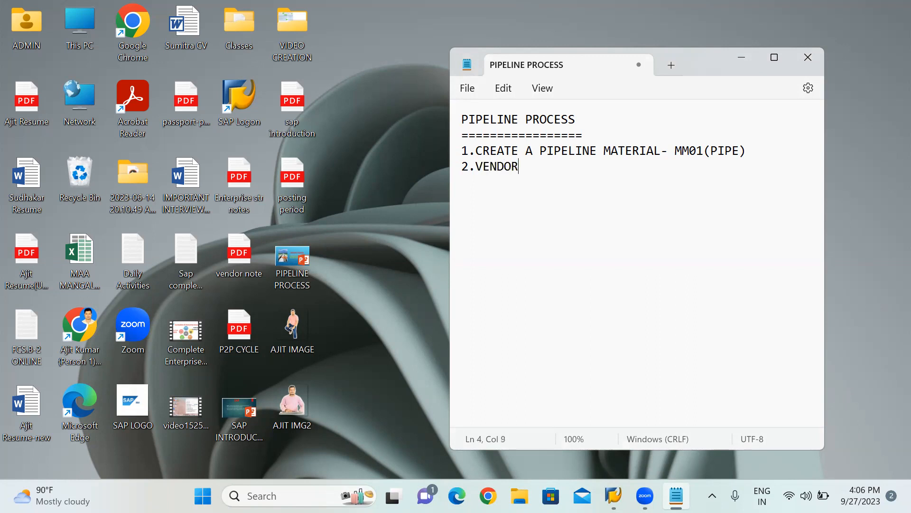
{"action": "type", "text": "- XK01"}
Add line 3 to the note reading "MAINTAIN PURCHASING INFO RECORD- ME11"
{"action": "key", "text": "Return"}
{"action": "type", "text": "3.MAINTA"}
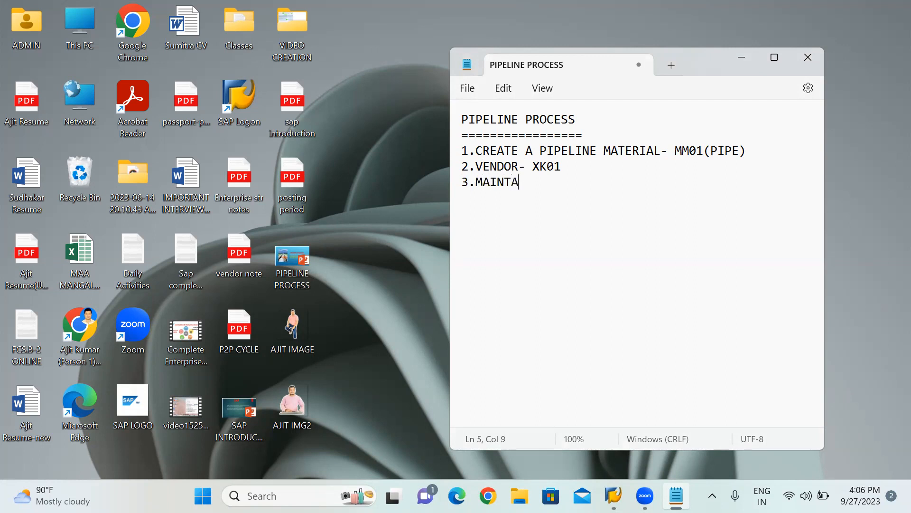
{"action": "type", "text": "IN INFO"}
{"action": "key", "text": "BackSpace"}
{"action": "key", "text": "BackSpace"}
{"action": "key", "text": "BackSpace"}
{"action": "key", "text": "BackSpace"}
{"action": "key", "text": "BackSpace"}
{"action": "type", "text": "PURCHASING INFO RECORD- ME11 "}
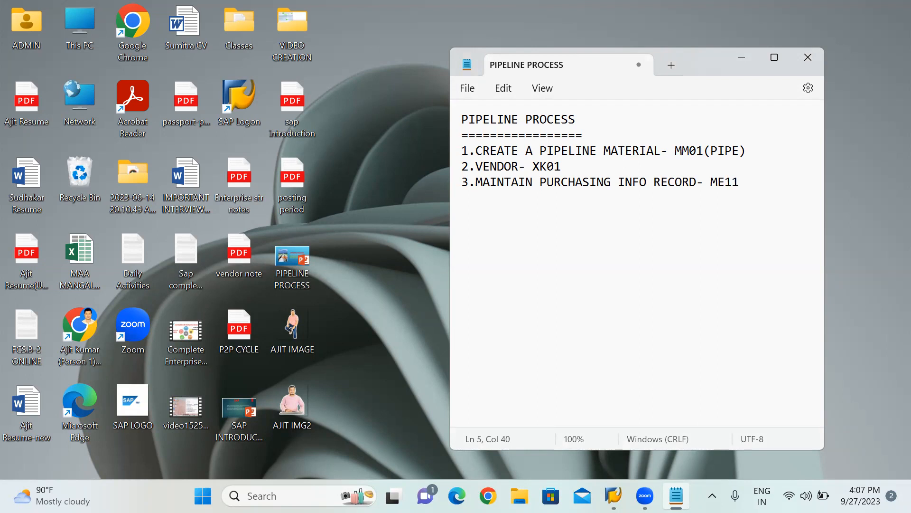
Add line 4 to the note reading "MAINTAIN INVOICE CONDITION RECORD- MRM1(KONS)"
{"action": "type", "text": "4.MAINTAIN INVOICE COND"}
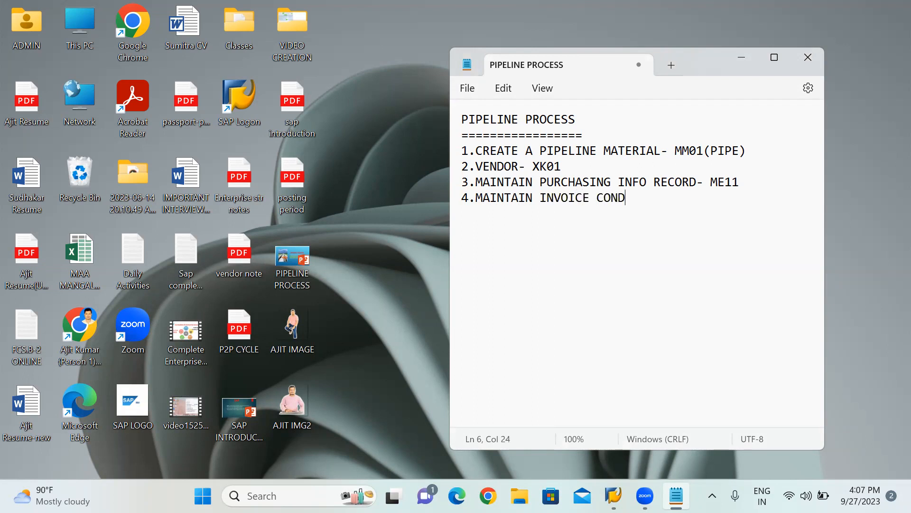
{"action": "type", "text": "ITION RECORD-"}
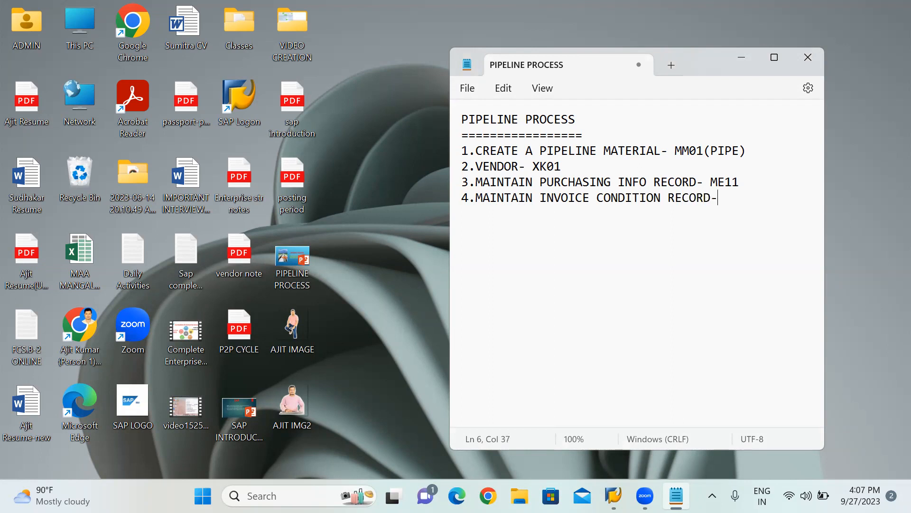
{"action": "type", "text": " MRM1(KONS)"}
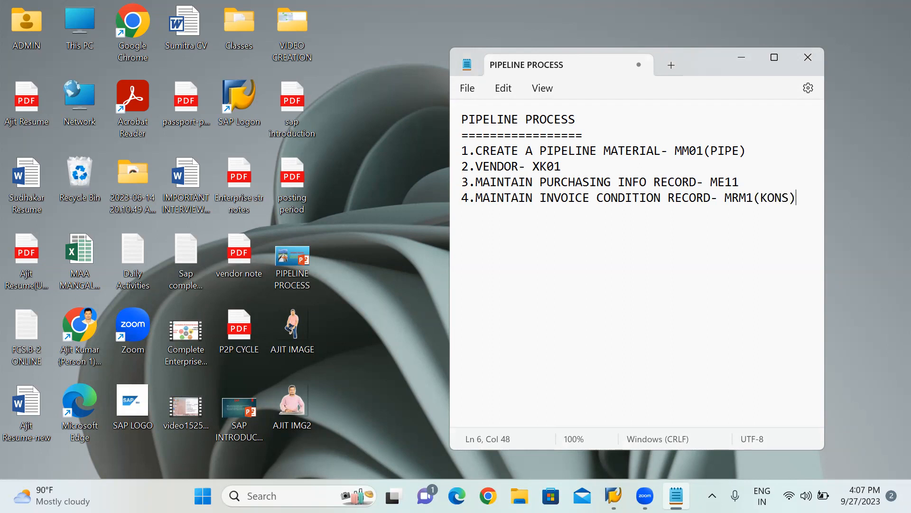
Add line 5 to the note reading "GOOD CONSUMPTION- MIGO(201 P)"
{"action": "key", "text": "Return"}
{"action": "type", "text": "5."}
{"action": "type", "text": "GOOD CON"}
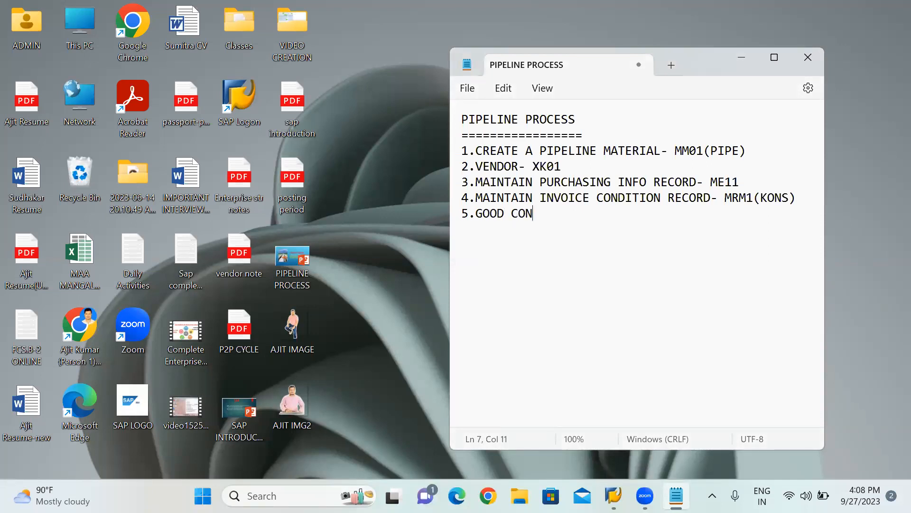
{"action": "type", "text": "SUMPTION- MI"}
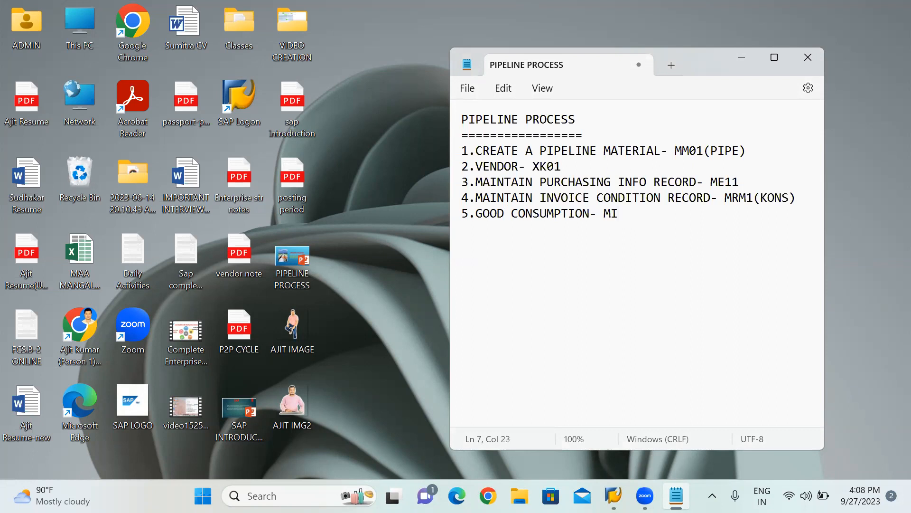
{"action": "type", "text": "GO(201 P)"}
Add line 6 to the note reading "CREATE INVOICE- MRKO"
{"action": "key", "text": "Return"}
{"action": "type", "text": "6.CREATE "}
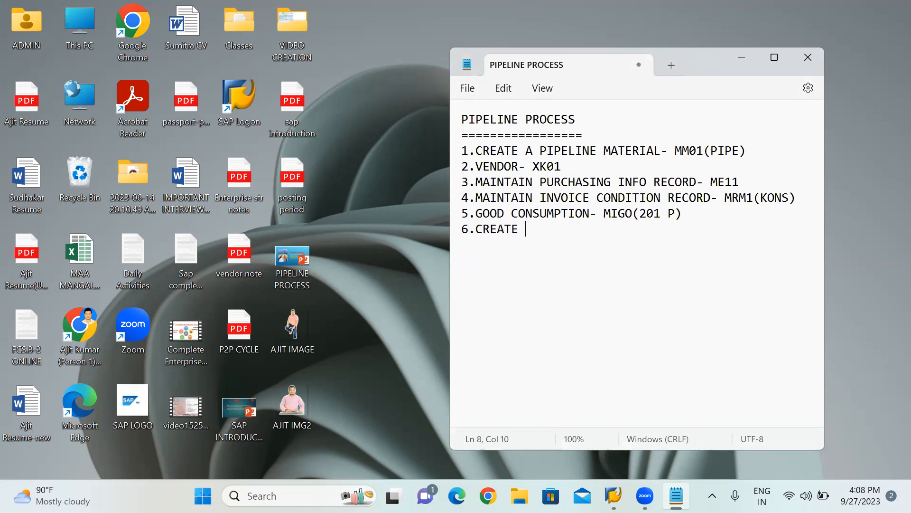
{"action": "type", "text": "INVOICE- MRKO"}
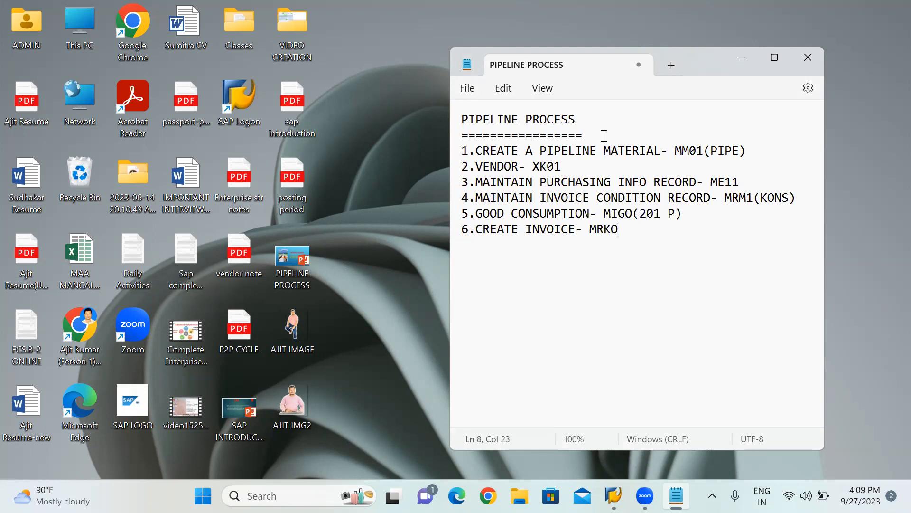
Switch to SAP Logon, maximize its window and open the MM system connection
{"action": "key", "text": "super+d"}
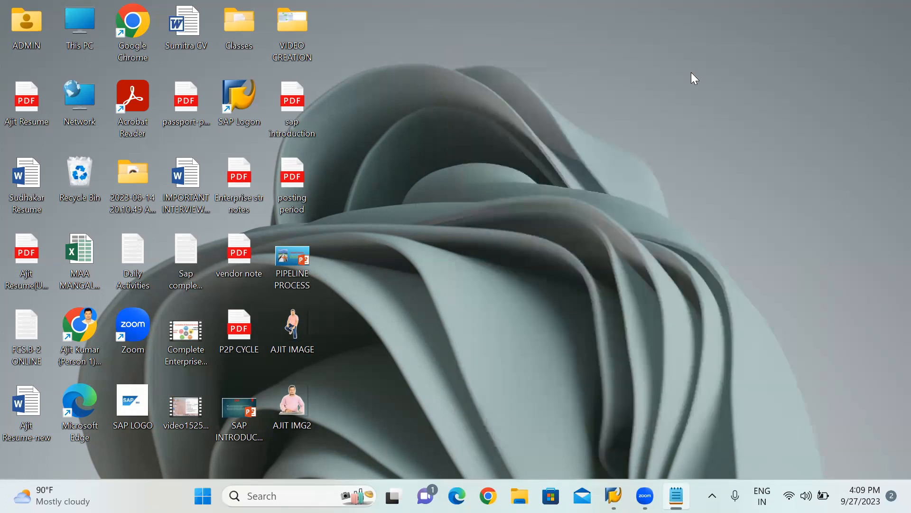
{"action": "left_click", "coordinate": [613, 495]}
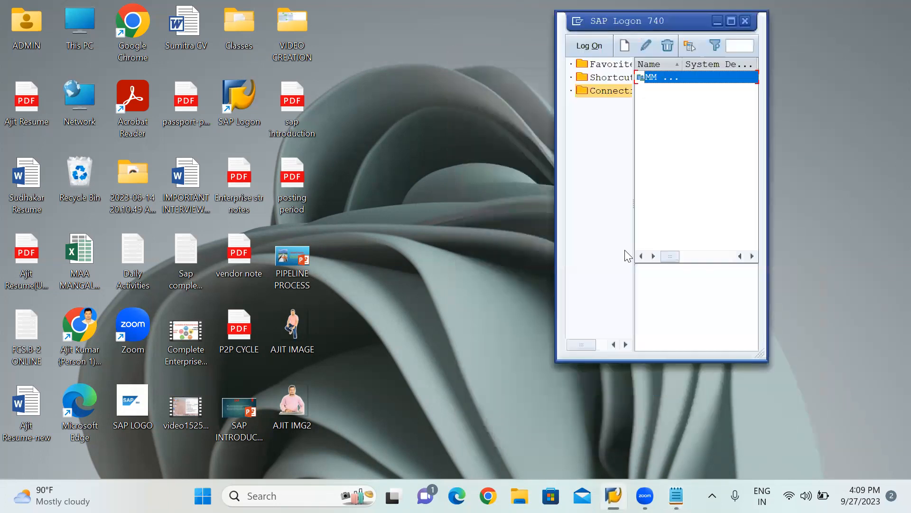
{"action": "left_click", "coordinate": [732, 21]}
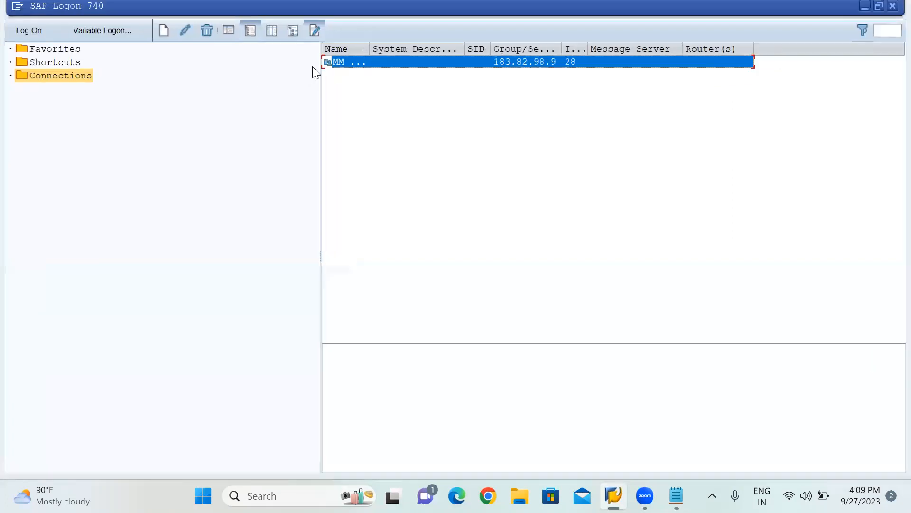
{"action": "double_click", "coordinate": [347, 64]}
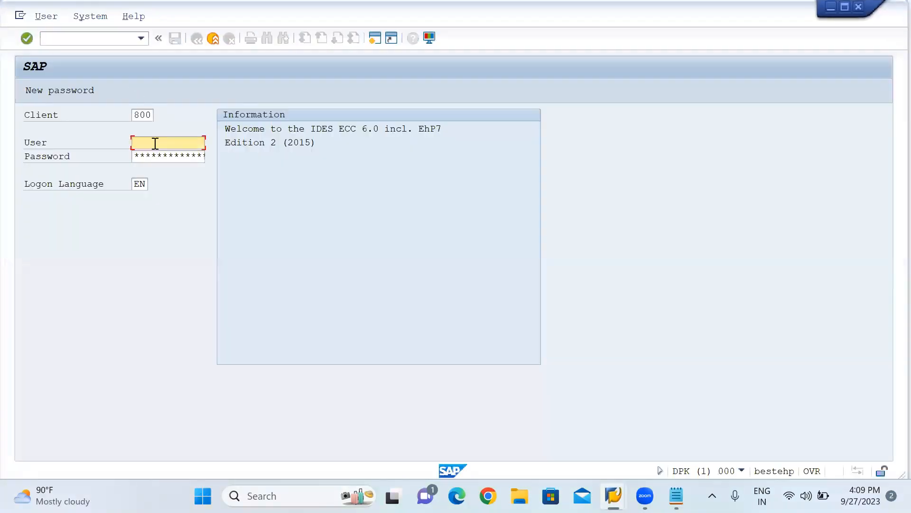
Choose the first saved user ID, enter the account password and log on to client 800
{"action": "left_click", "coordinate": [156, 143]}
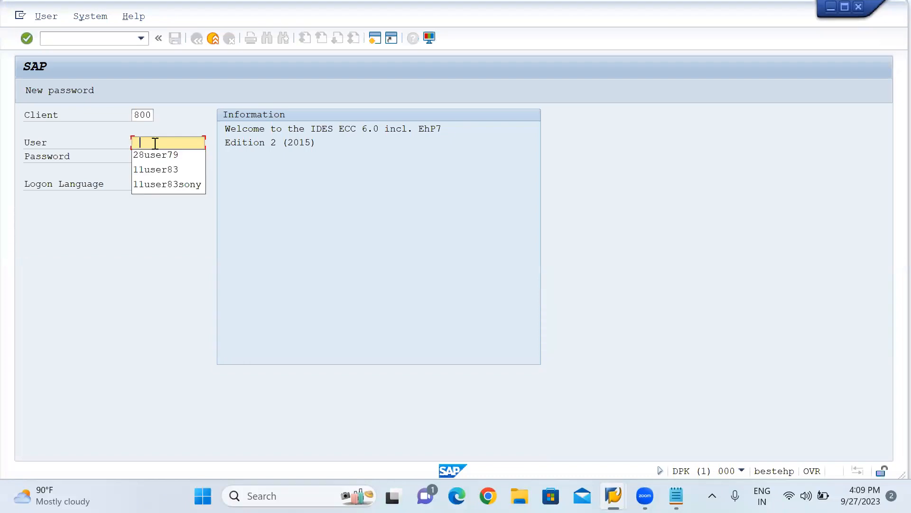
{"action": "left_click", "coordinate": [155, 150]}
{"action": "left_click", "coordinate": [153, 157]}
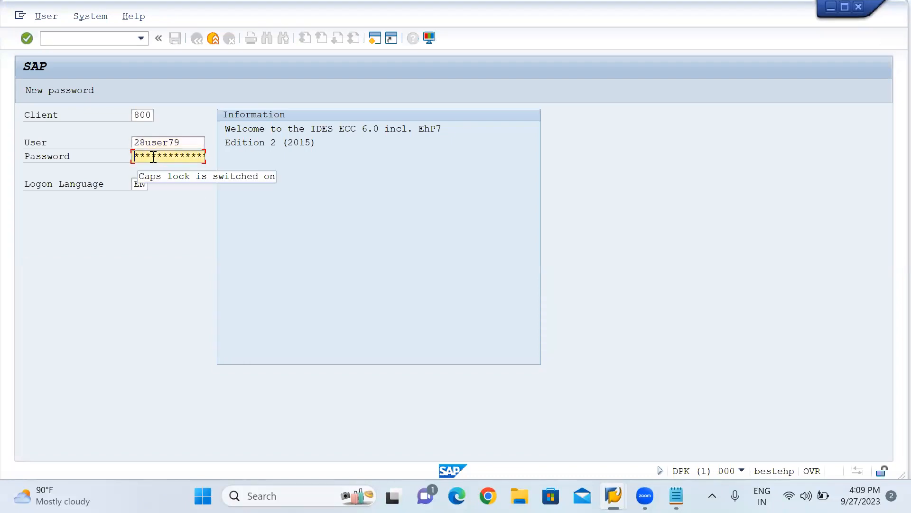
{"action": "key", "text": "Caps_Lock"}
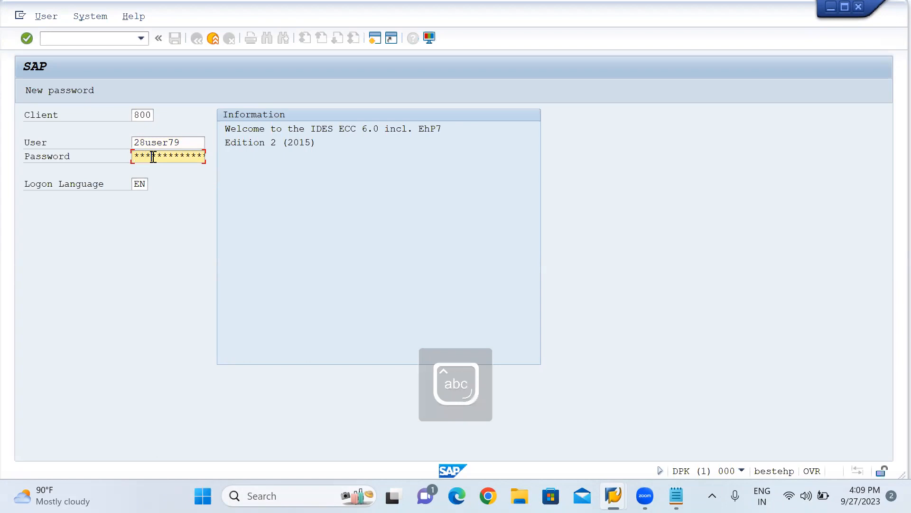
{"action": "key", "text": "Return"}
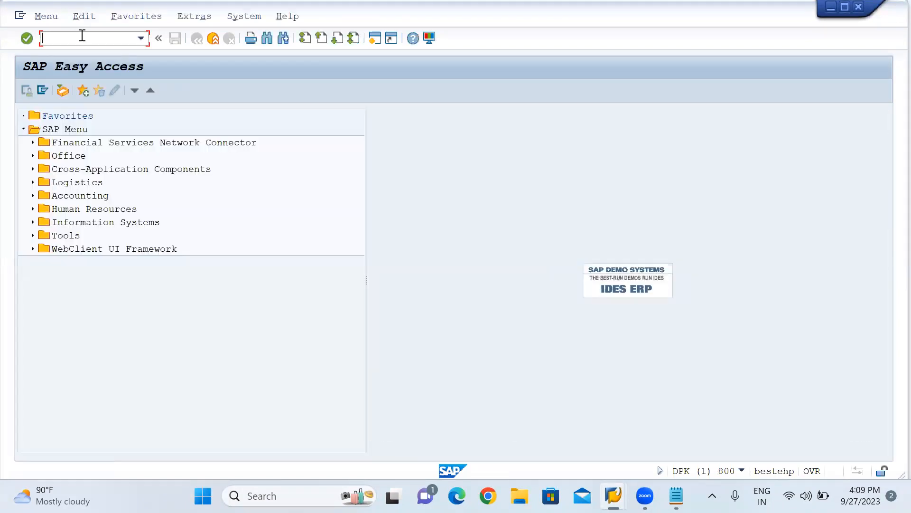
Start the Create Material transaction with code MM01
{"action": "key", "text": "Caps_Lock"}
{"action": "type", "text": "MM01"}
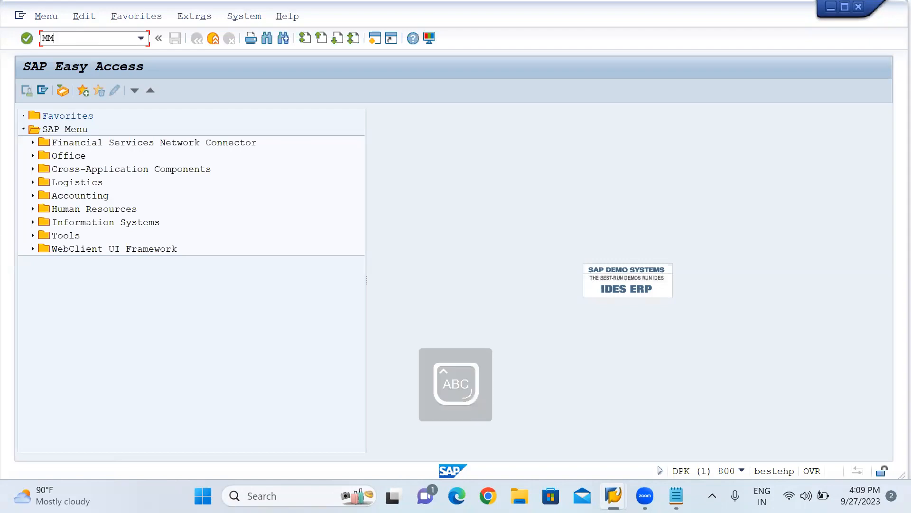
{"action": "key", "text": "Return"}
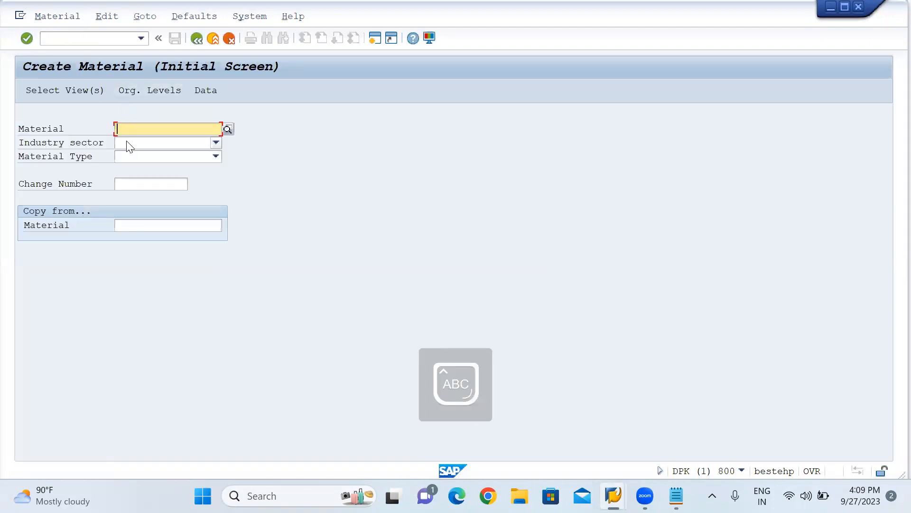
Set the industry sector to Mechanical Engineering and the material type to PIPE Pipeline material STD, and proceed to the view selection
{"action": "left_click", "coordinate": [126, 143]}
{"action": "key", "text": "m"}
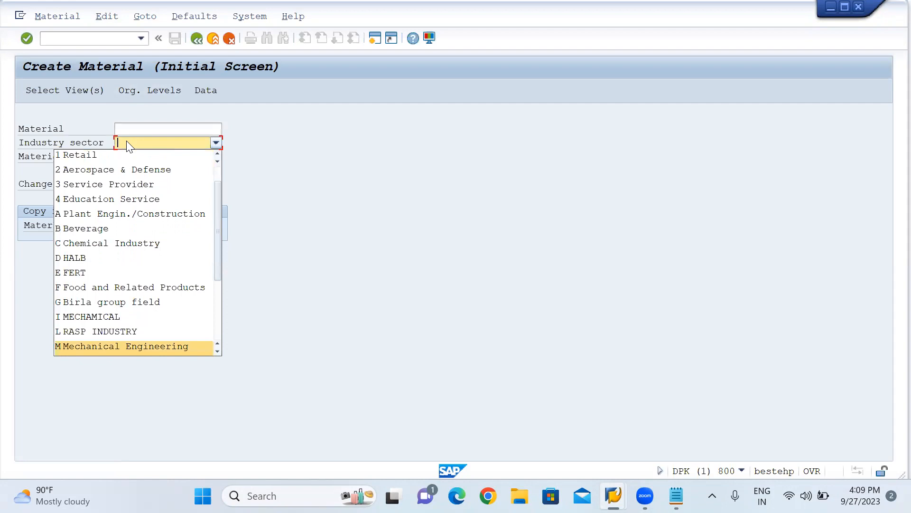
{"action": "key", "text": "Return"}
{"action": "left_click", "coordinate": [133, 157]}
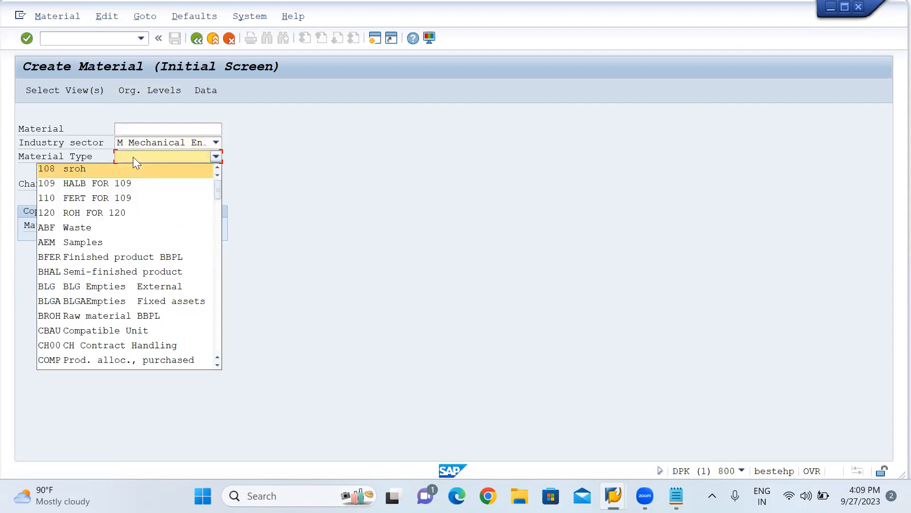
{"action": "key", "text": "p"}
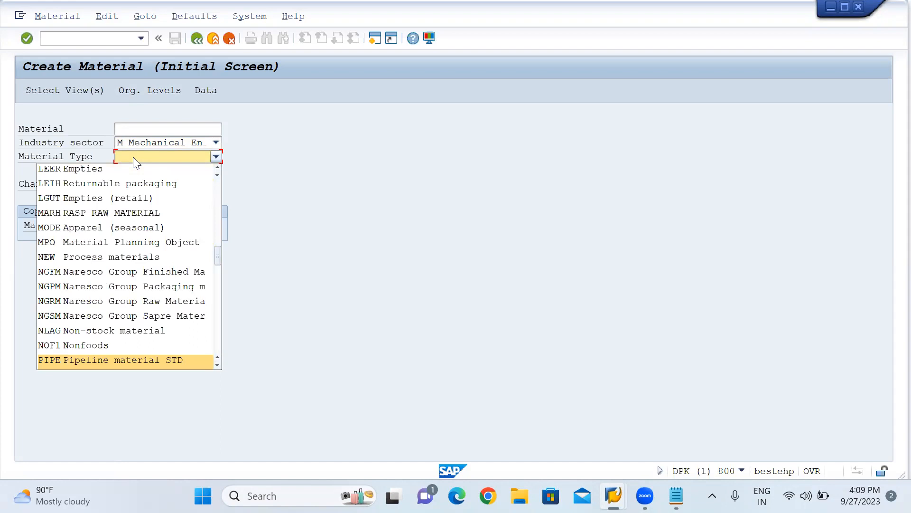
{"action": "key", "text": "Return"}
{"action": "key", "text": "Return"}
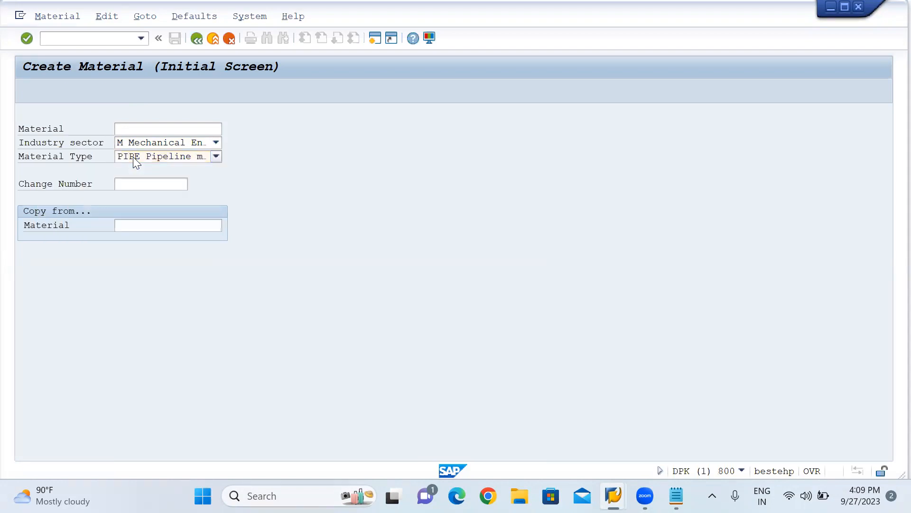
{"action": "key", "text": "Return"}
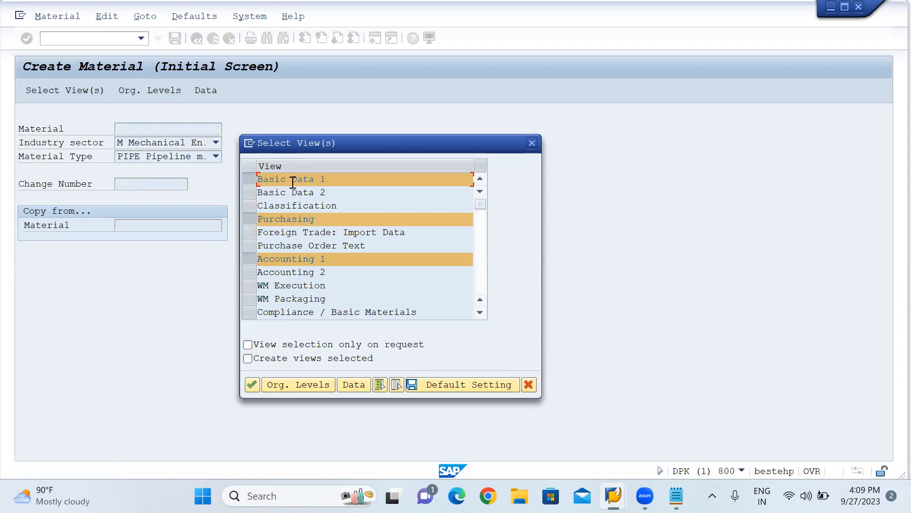
Keep the preselected views and assign plant AJ01 as the organizational level for the new material
{"action": "left_click", "coordinate": [286, 385]}
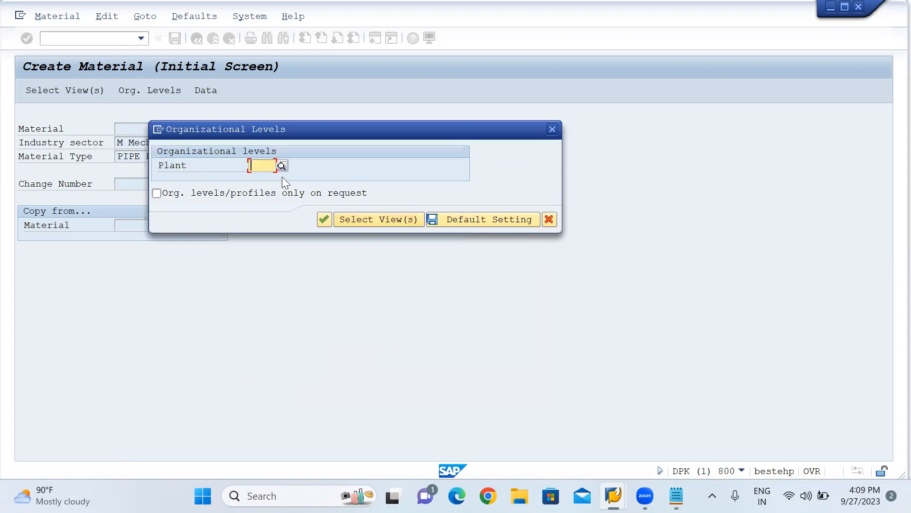
{"action": "type", "text": "AJ01"}
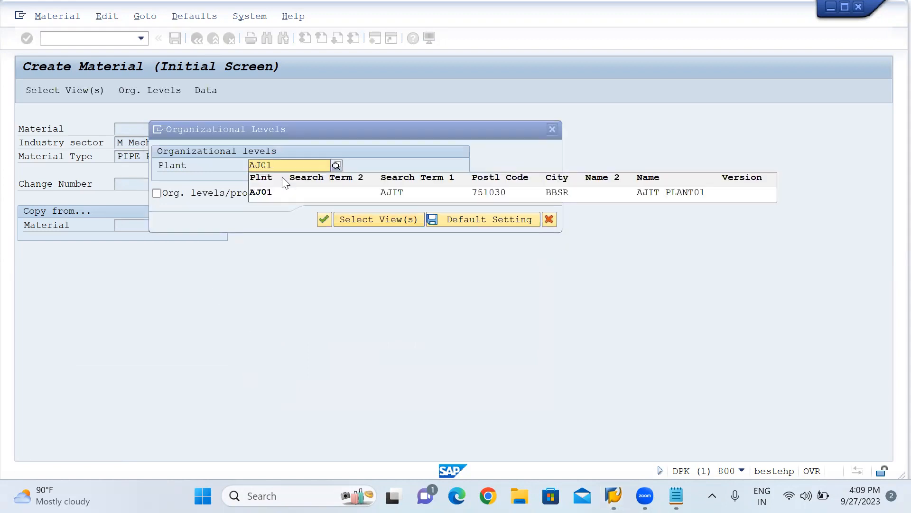
{"action": "left_click", "coordinate": [271, 190]}
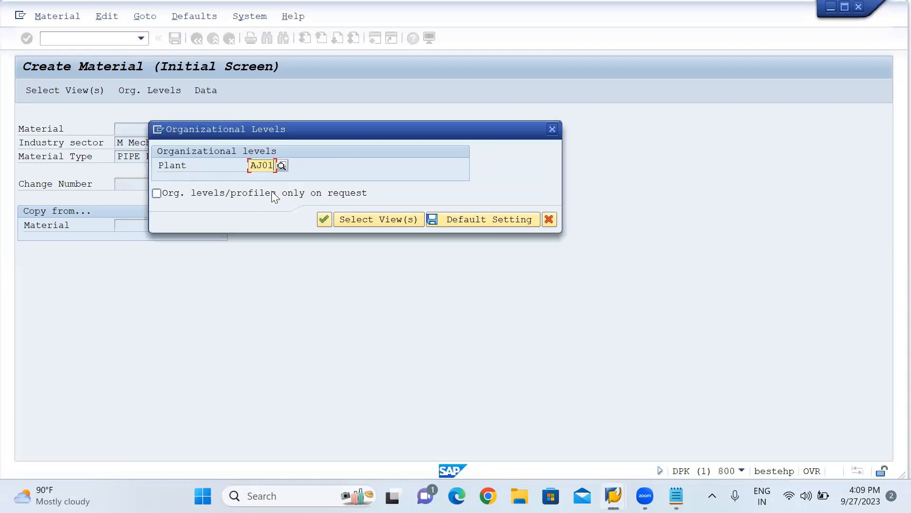
{"action": "key", "text": "Return"}
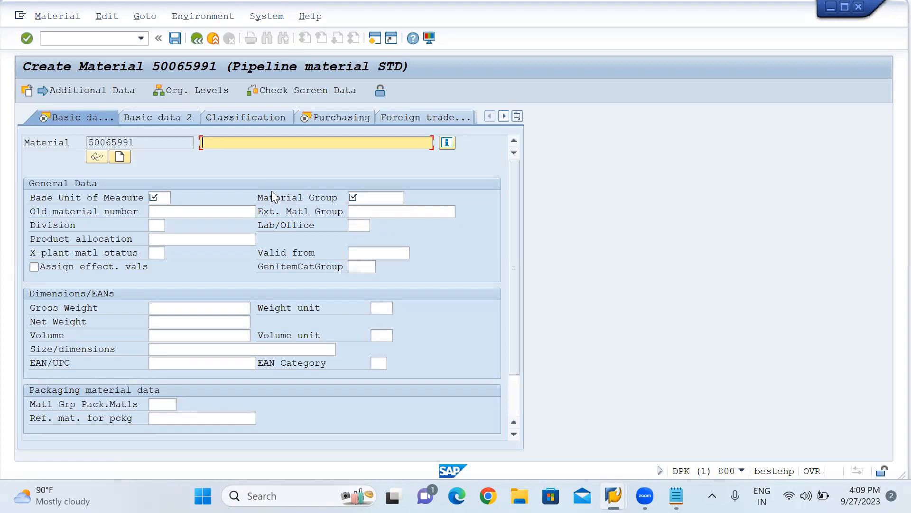
Fill in the basic data with description ELECTRICITY/PIPE, base unit of measure UN and material group AJ, and confirm it
{"action": "type", "text": "ELECTRICITY/PIPE"}
{"action": "left_click", "coordinate": [162, 197]}
{"action": "type", "text": "UN"}
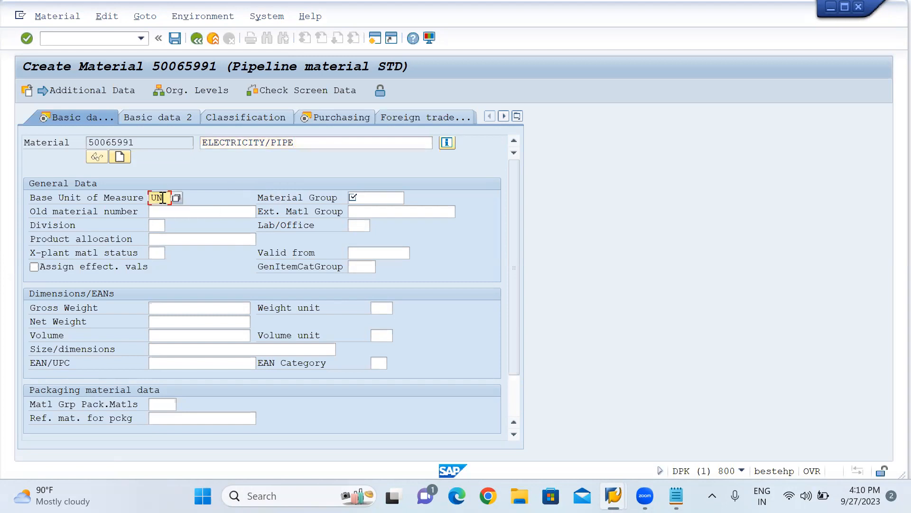
{"action": "left_click", "coordinate": [370, 198]}
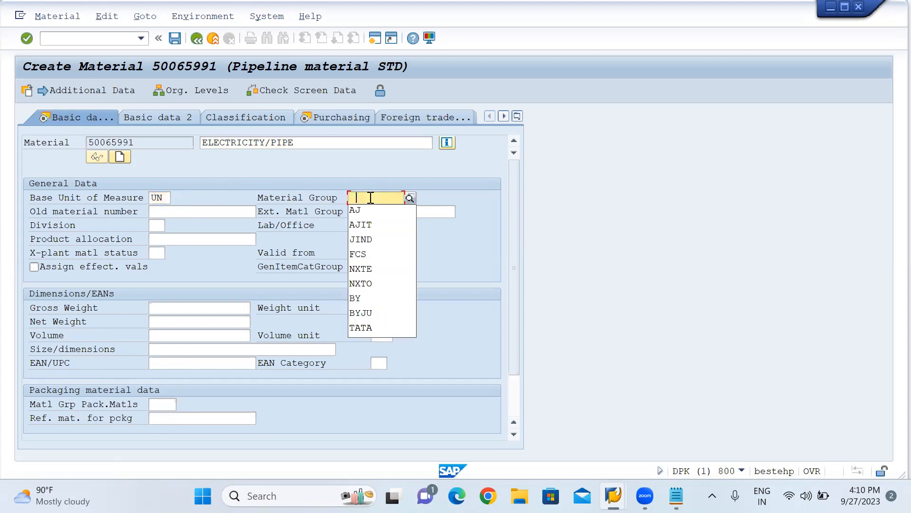
{"action": "left_click", "coordinate": [367, 215]}
{"action": "key", "text": "Return"}
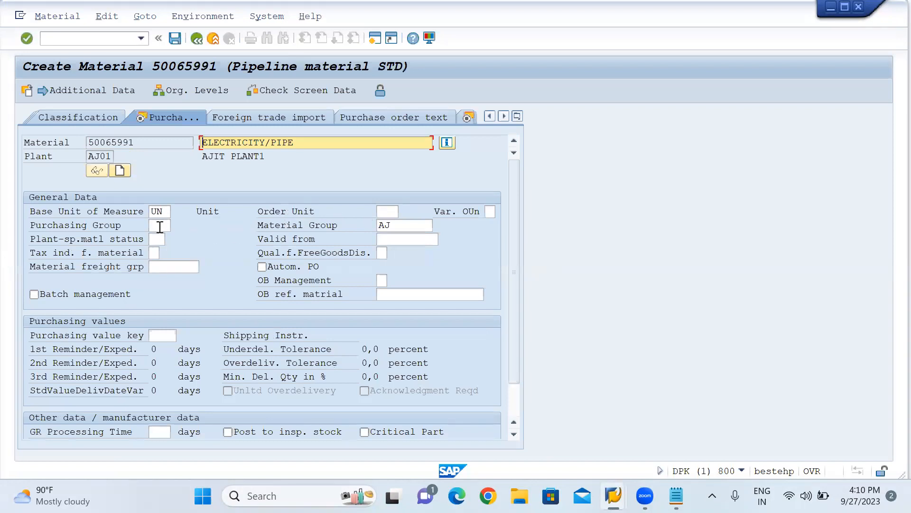
Set the purchasing group to AJ in the purchasing data and confirm it
{"action": "left_click", "coordinate": [160, 225]}
{"action": "left_click", "coordinate": [159, 241]}
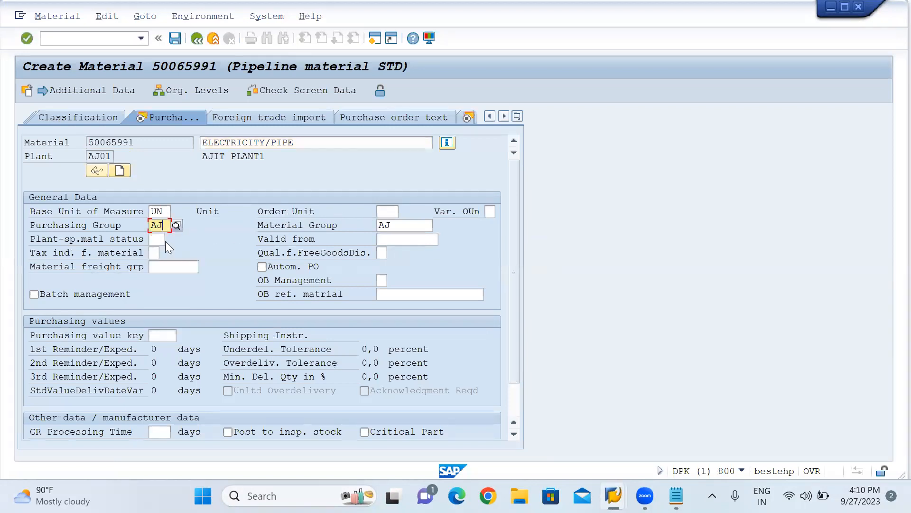
{"action": "key", "text": "Return"}
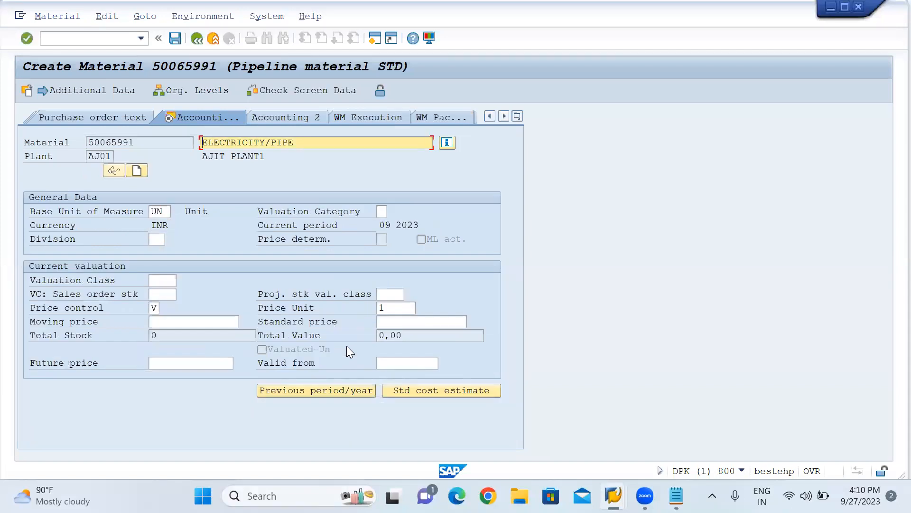
Set valuation class 3000 and moving price 10 in the accounting data, and save the new material
{"action": "left_click", "coordinate": [158, 282]}
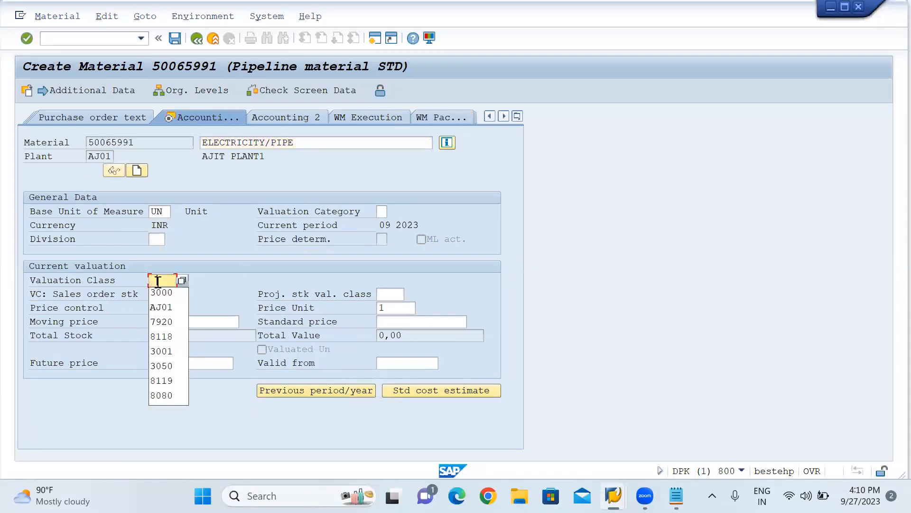
{"action": "left_click", "coordinate": [178, 293]}
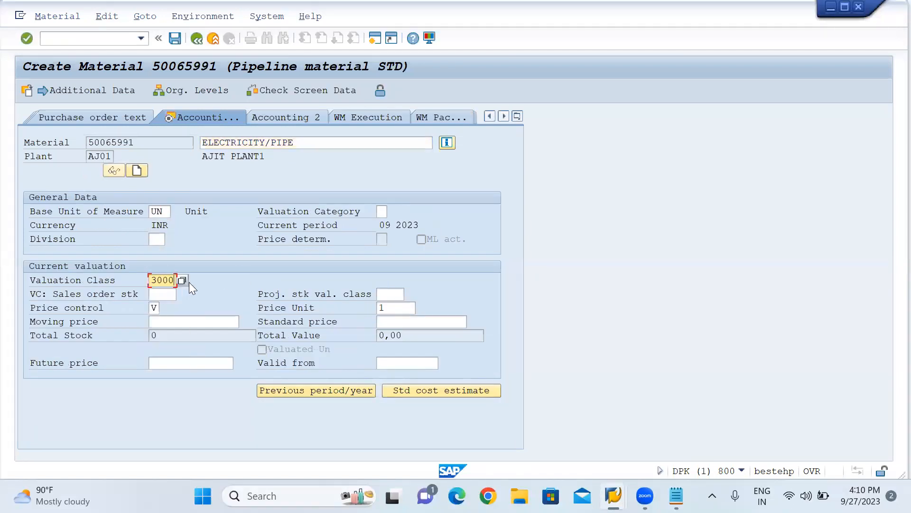
{"action": "left_click", "coordinate": [170, 323]}
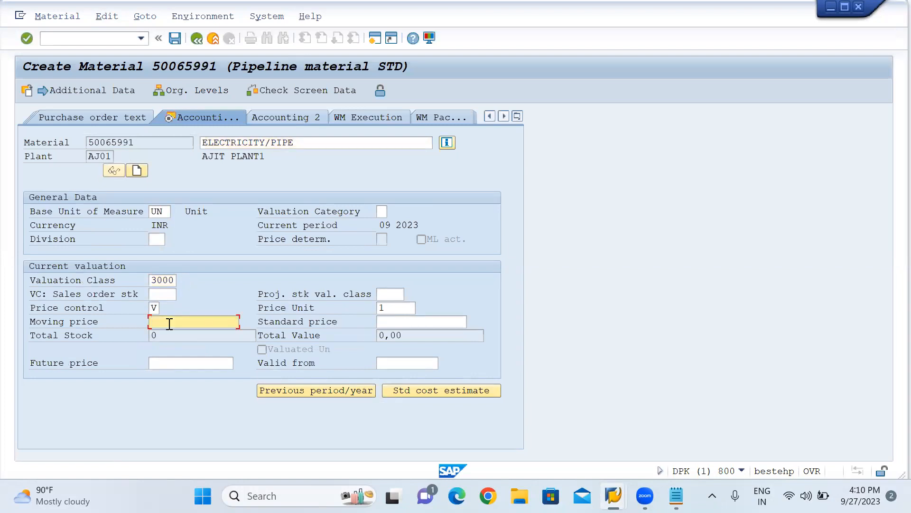
{"action": "type", "text": "0"}
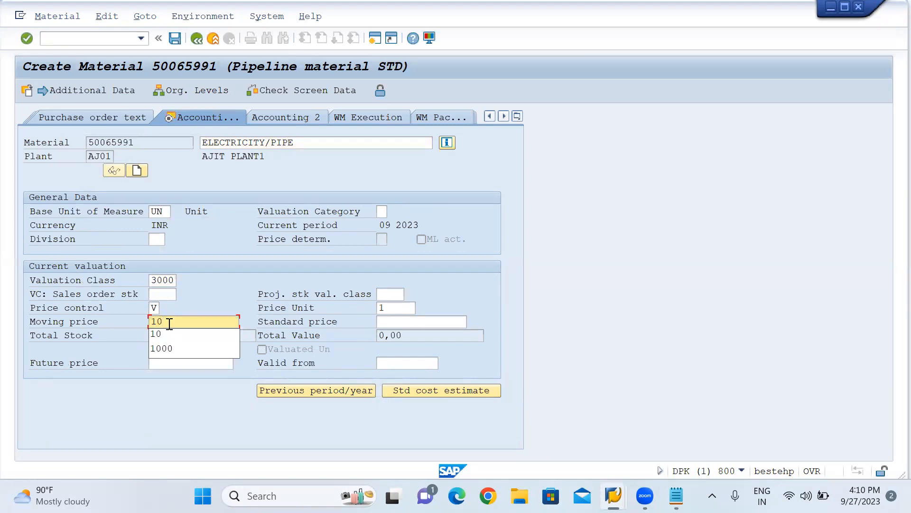
{"action": "key", "text": "Return"}
{"action": "left_click", "coordinate": [206, 274]}
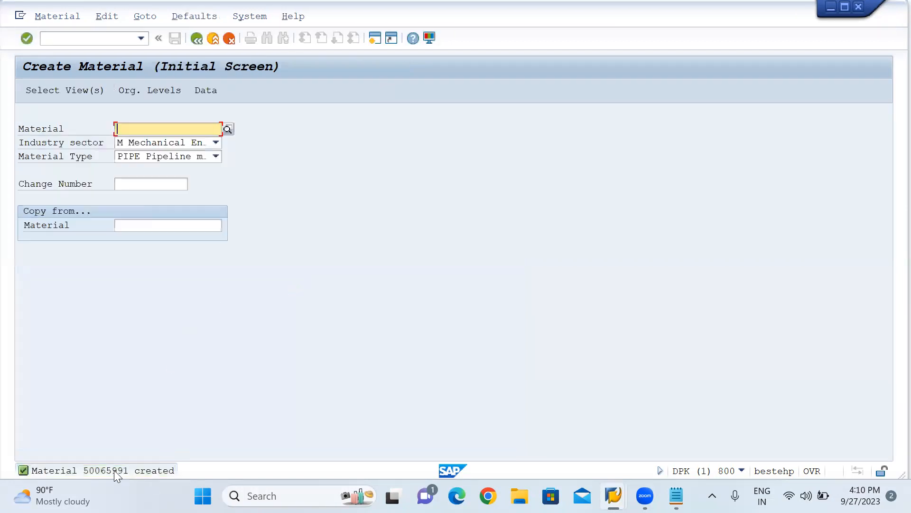
Copy the new material's number from its creation message into the PIPELINE PROCESS note as a MAT- line below the numbered list
{"action": "double_click", "coordinate": [114, 469]}
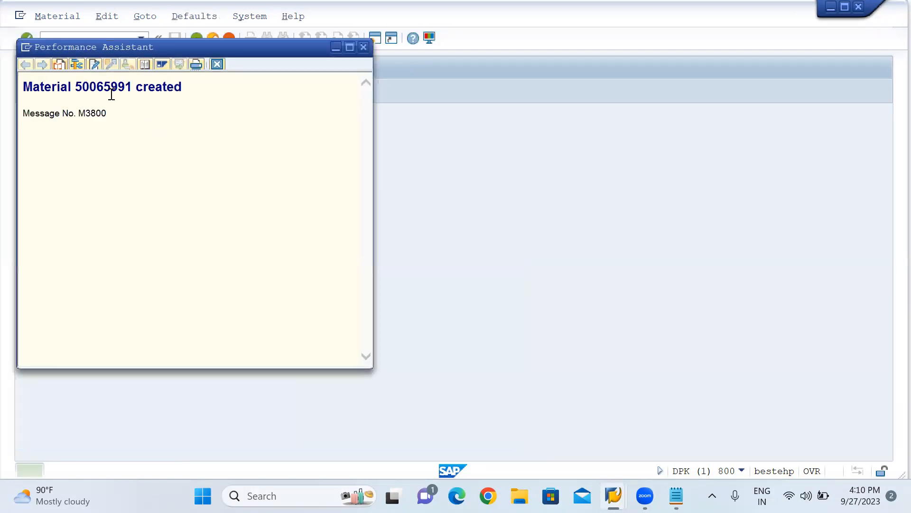
{"action": "double_click", "coordinate": [102, 86]}
{"action": "key", "text": "ctrl+c"}
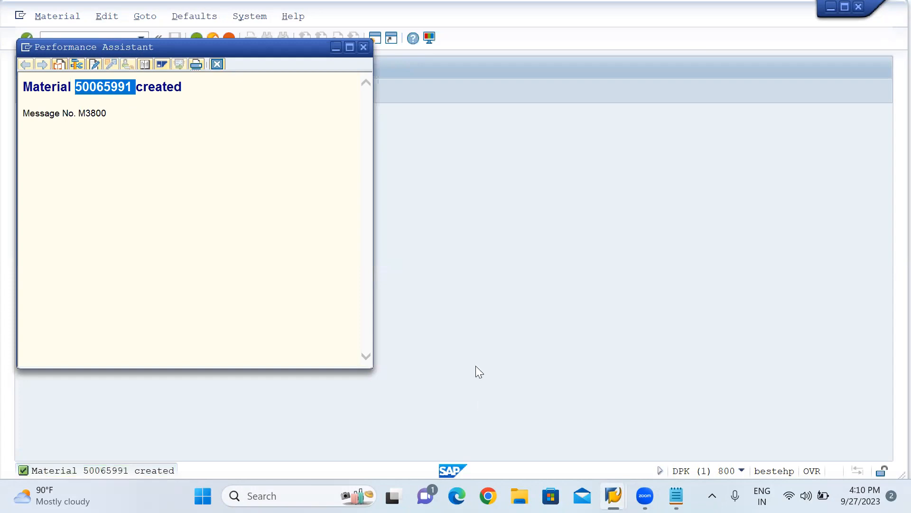
{"action": "left_click", "coordinate": [676, 495]}
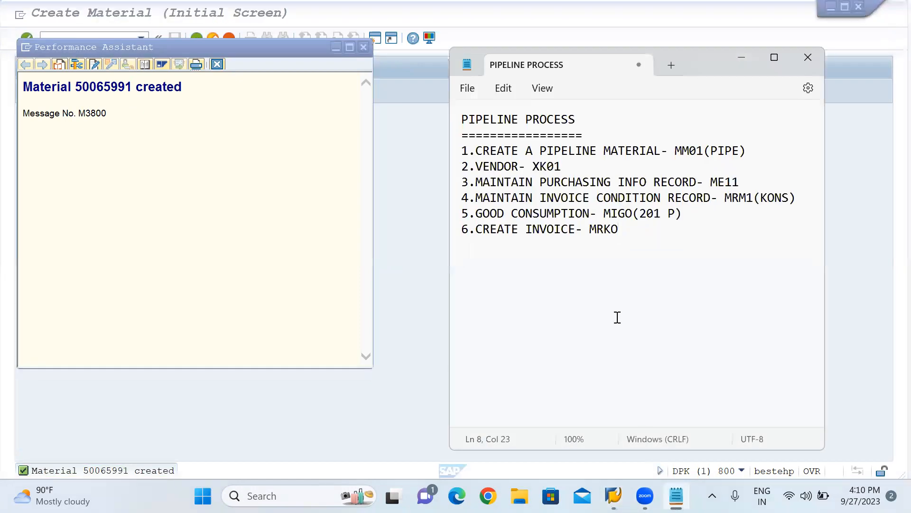
{"action": "left_click", "coordinate": [755, 150]}
{"action": "left_click", "coordinate": [497, 274]}
{"action": "left_click", "coordinate": [641, 232]}
{"action": "key", "text": "Return"}
{"action": "key", "text": "Return"}
{"action": "type", "text": "MAT-"}
{"action": "key", "text": "ctrl+v"}
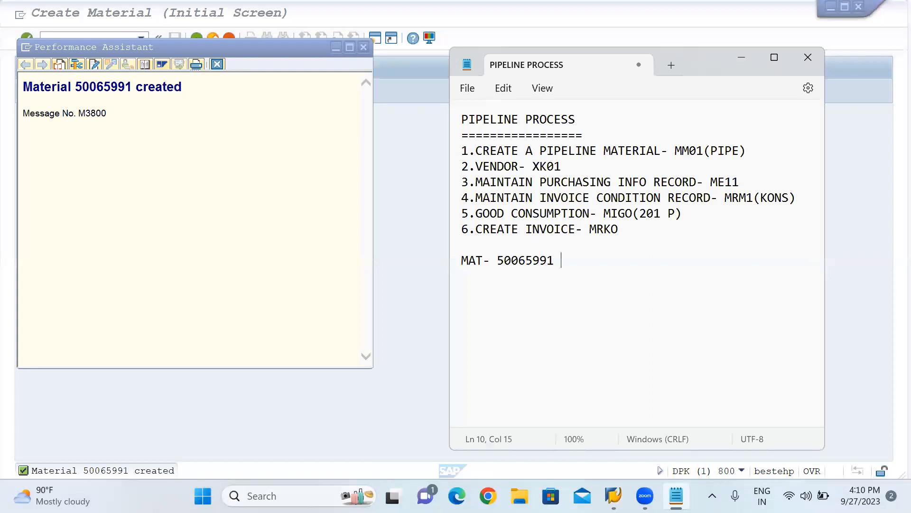
Return to SAP and open vendor creation with transaction XK01
{"action": "left_click", "coordinate": [826, 6]}
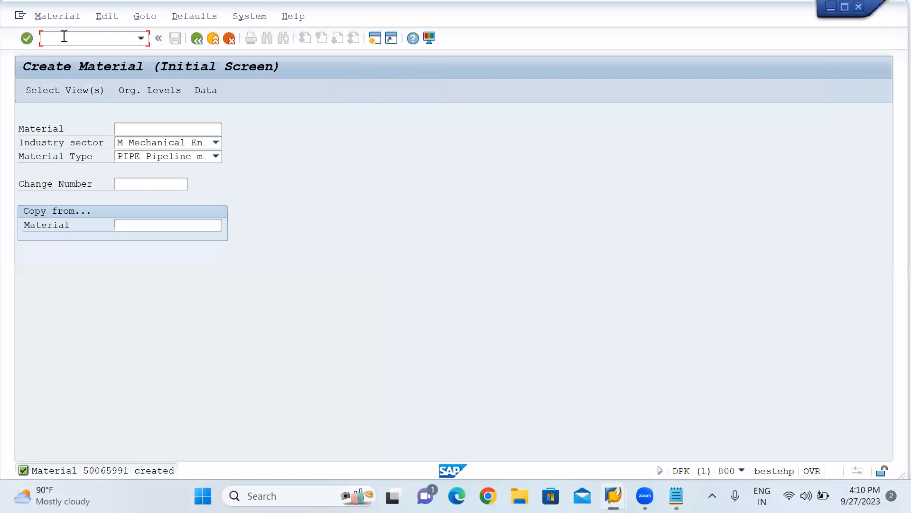
{"action": "type", "text": "/NXK01"}
{"action": "key", "text": "Return"}
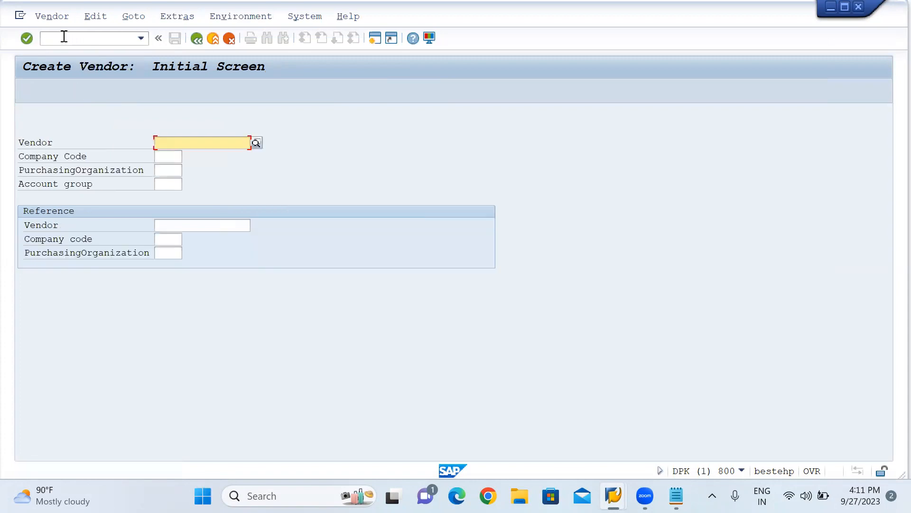
Set company code AJIT, purchasing organization AJIT and account group AJID for the new vendor, and proceed to the address data
{"action": "left_click", "coordinate": [165, 157]}
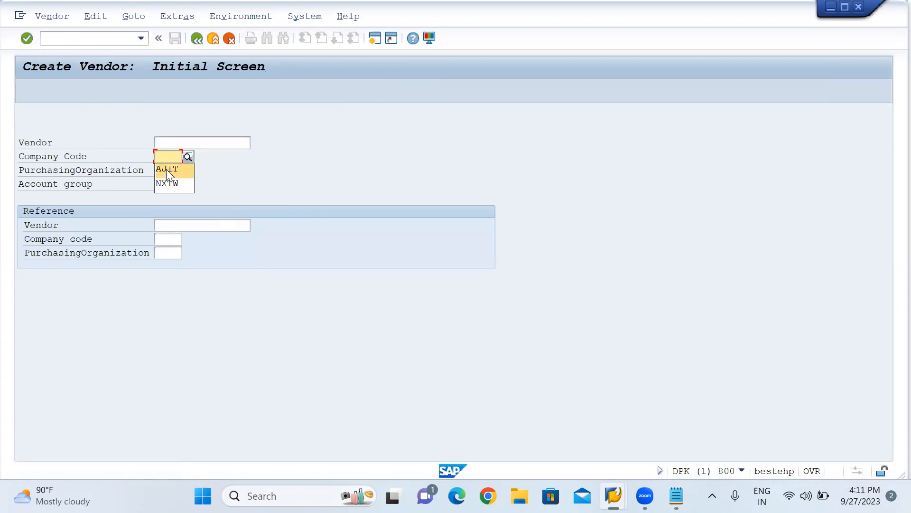
{"action": "left_click", "coordinate": [166, 169]}
{"action": "left_click", "coordinate": [165, 170]}
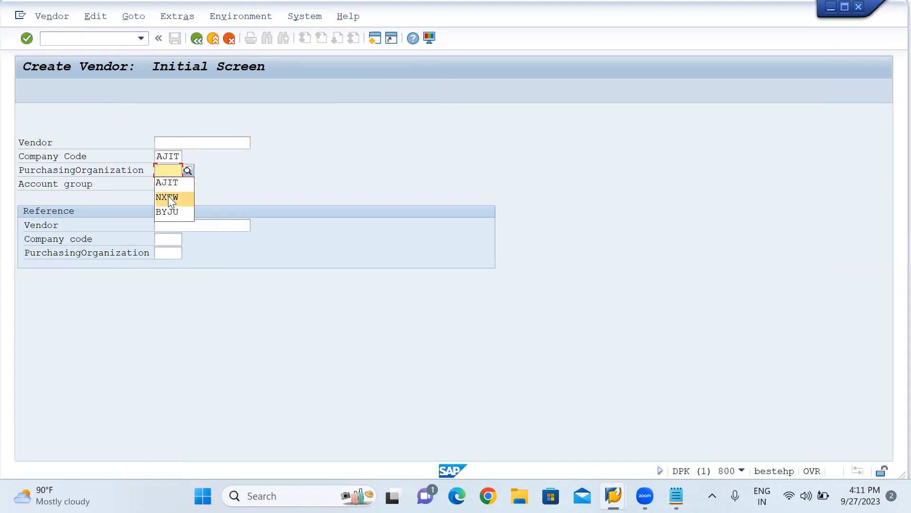
{"action": "left_click", "coordinate": [175, 184]}
{"action": "left_click", "coordinate": [176, 185]}
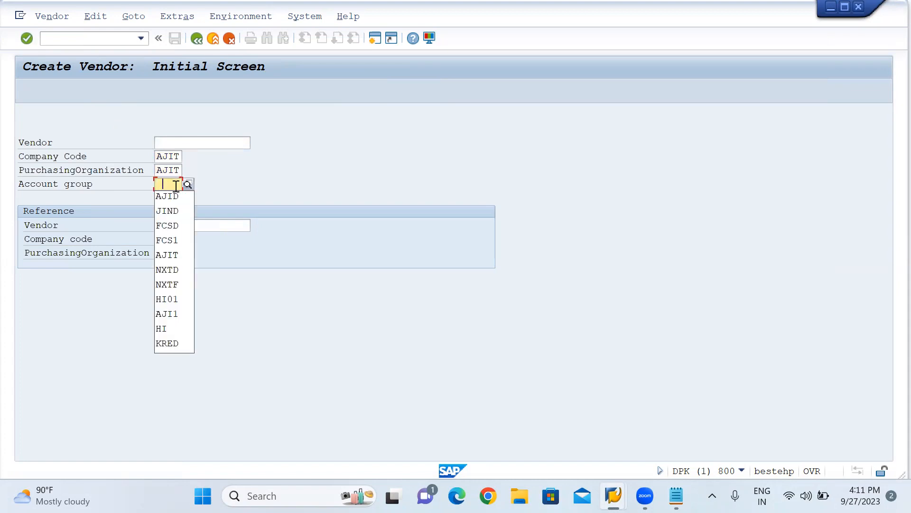
{"action": "left_click", "coordinate": [173, 199]}
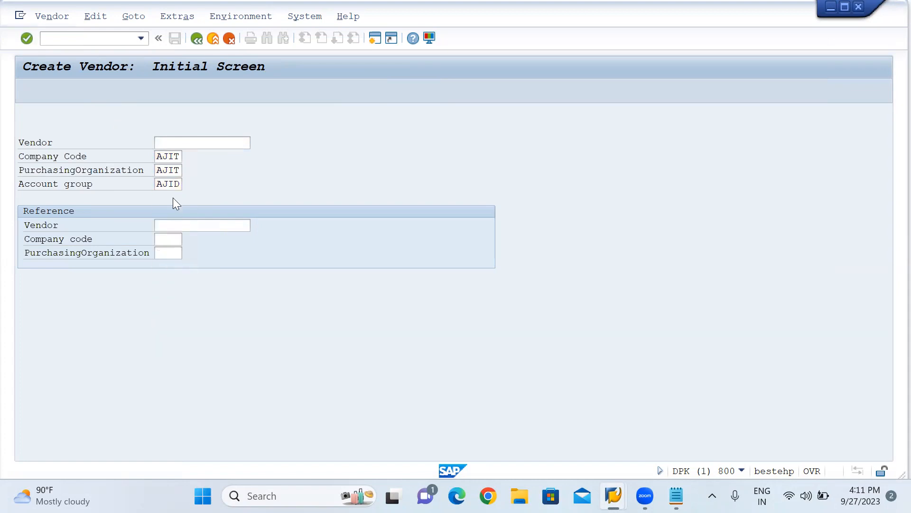
{"action": "key", "text": "Return"}
Set the vendor's title to Company, the name to PIPELINE MAT SUPPLY and the search term to PIPE
{"action": "left_click", "coordinate": [158, 172]}
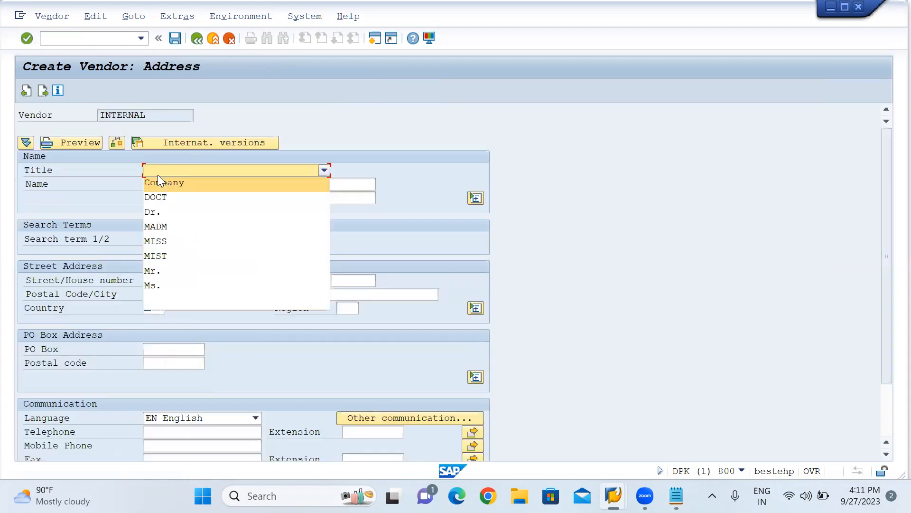
{"action": "left_click", "coordinate": [162, 183]}
{"action": "left_click", "coordinate": [164, 185]}
{"action": "type", "text": "PIPELINE MAT SUPPLY"}
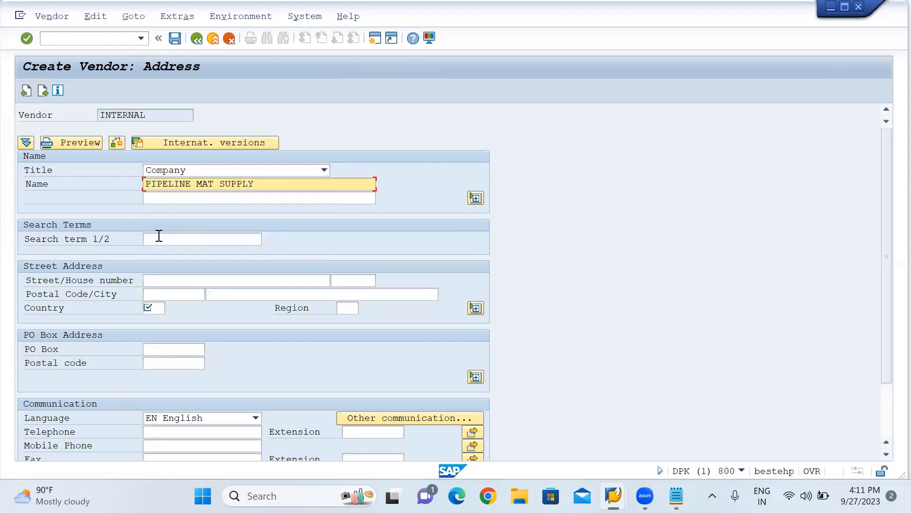
{"action": "left_click", "coordinate": [169, 241]}
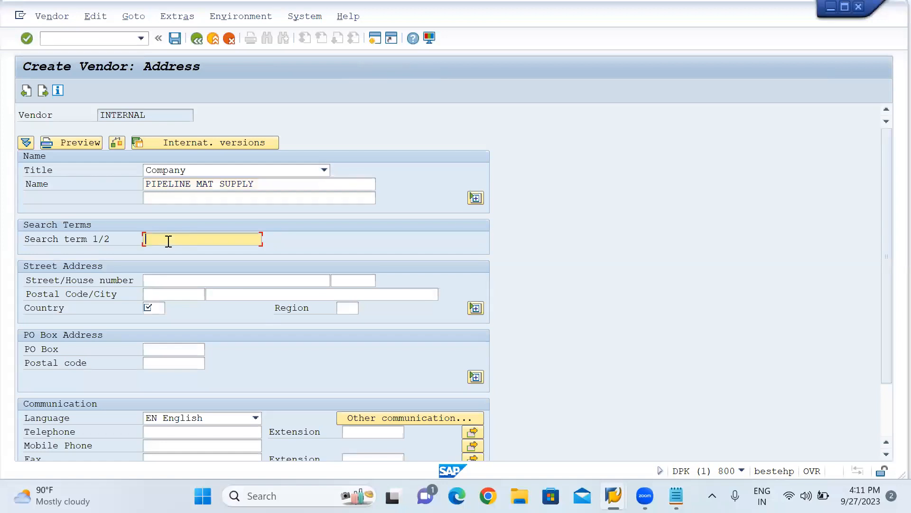
{"action": "type", "text": "PIPE"}
Enter the vendor's street, house number and postal code in the street address
{"action": "left_click", "coordinate": [163, 280]}
{"action": "type", "text": "L-123"}
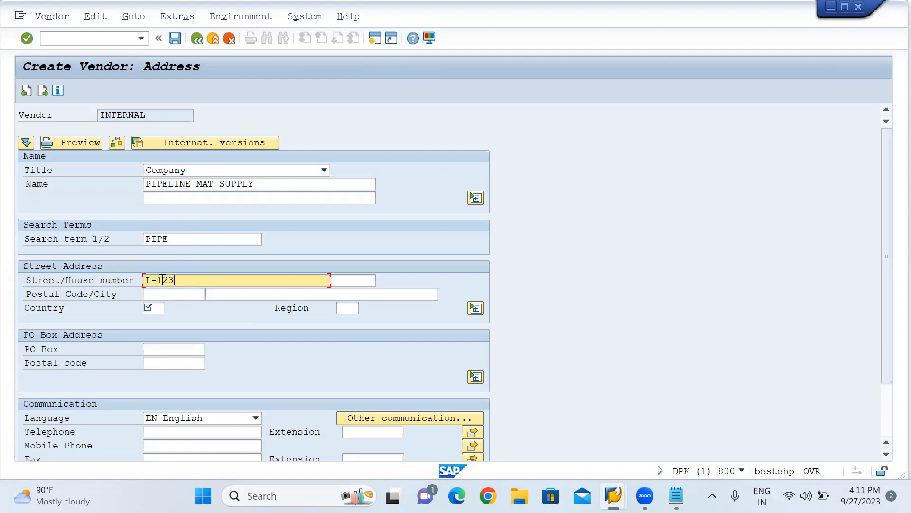
{"action": "left_click", "coordinate": [353, 275]}
{"action": "type", "text": "3445"}
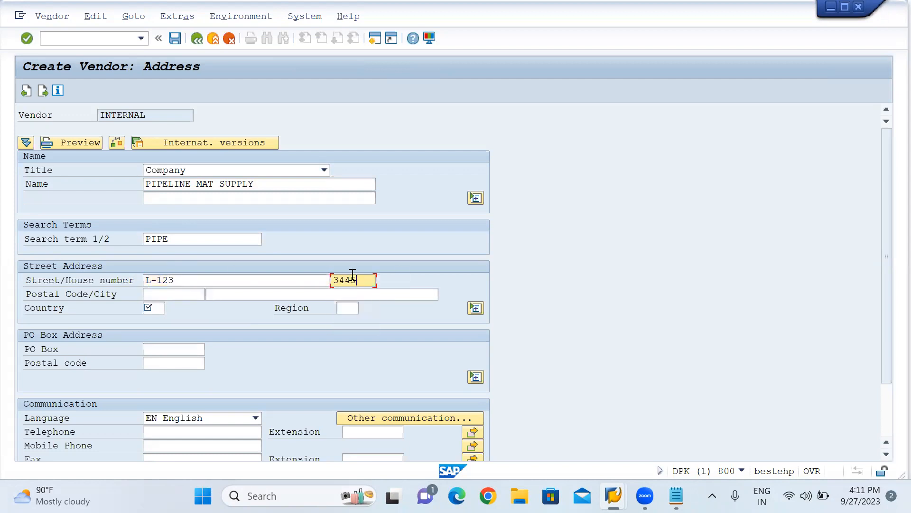
{"action": "left_click", "coordinate": [164, 294]}
{"action": "type", "text": "6789"}
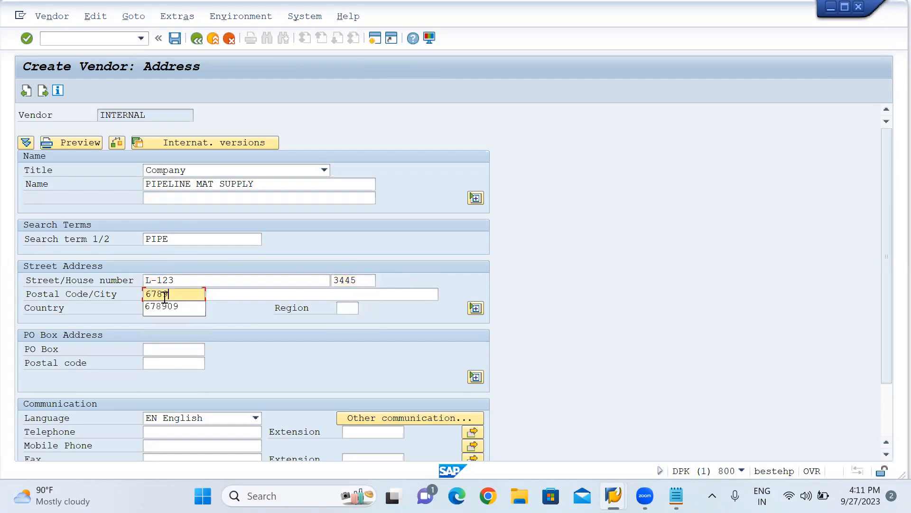
{"action": "type", "text": "09"}
Complete the vendor's street address with the city, country IN and region 18, and confirm the address data
{"action": "left_click", "coordinate": [237, 295]}
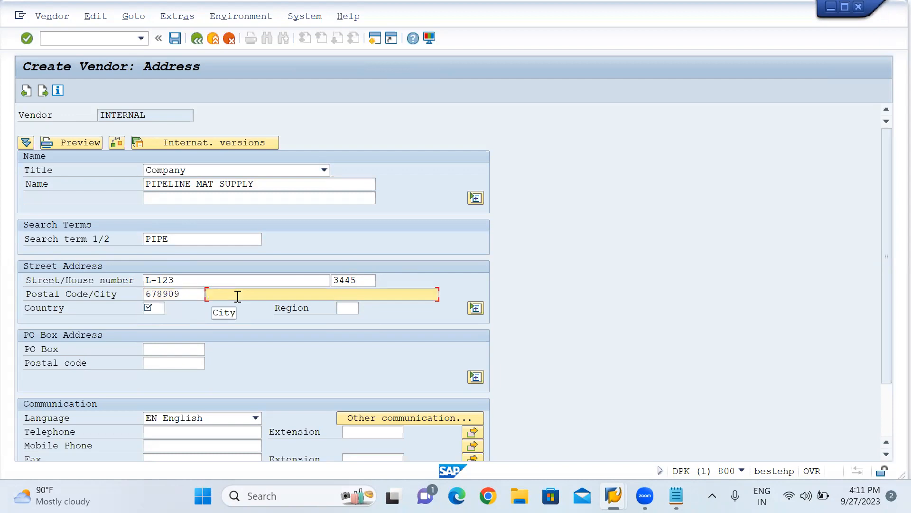
{"action": "type", "text": "18"}
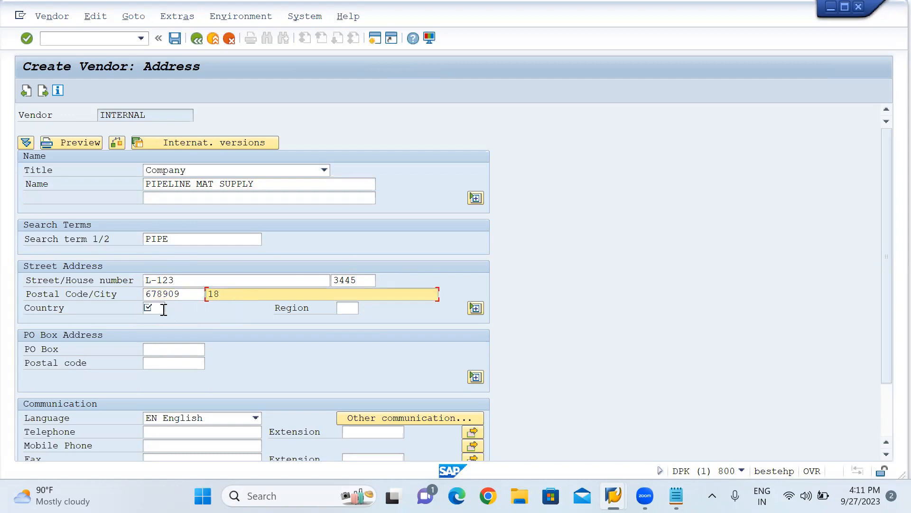
{"action": "left_click", "coordinate": [159, 309]}
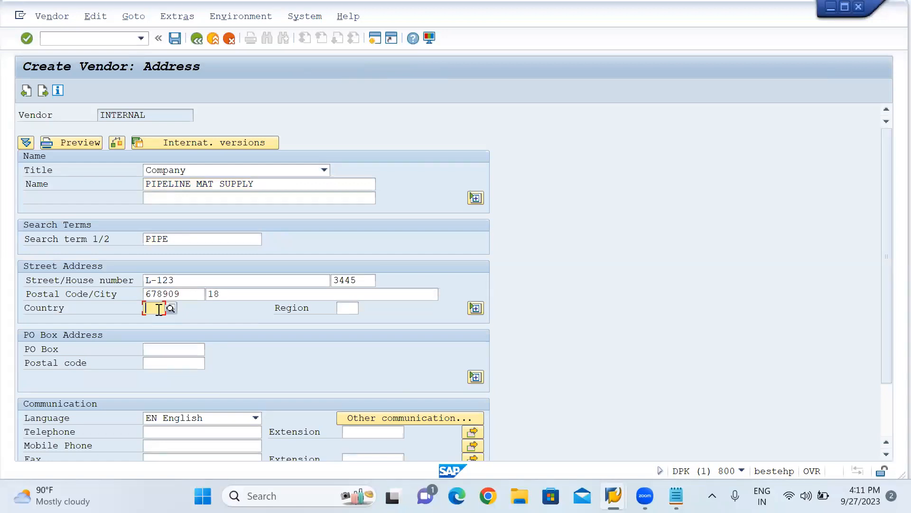
{"action": "type", "text": "IN"}
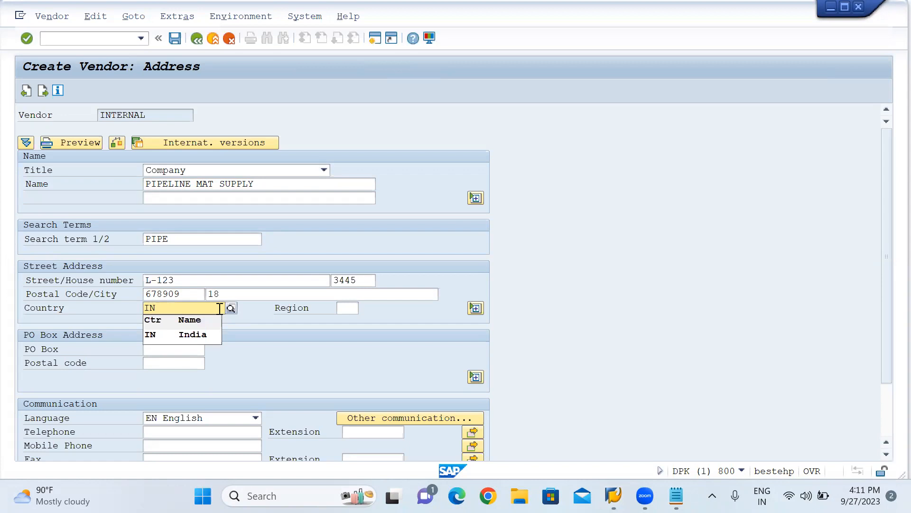
{"action": "left_click", "coordinate": [245, 295]}
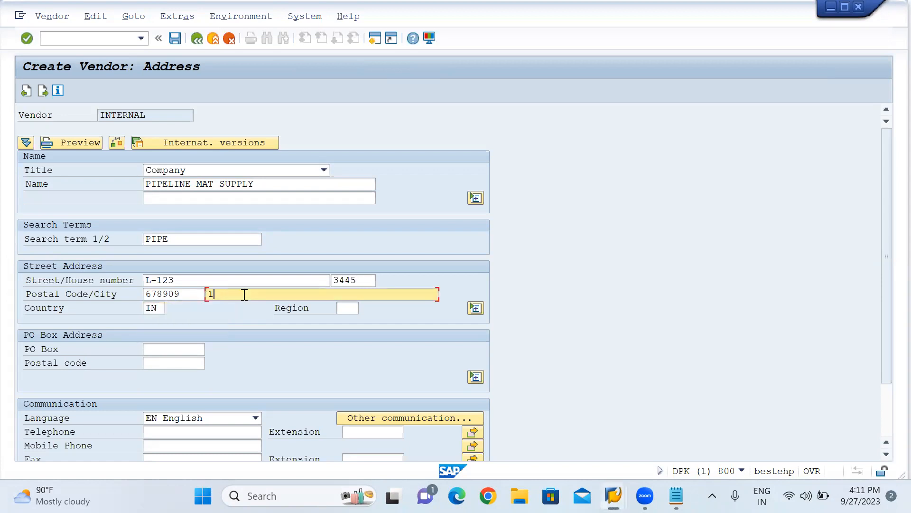
{"action": "key", "text": "BackSpace"}
{"action": "key", "text": "BackSpace"}
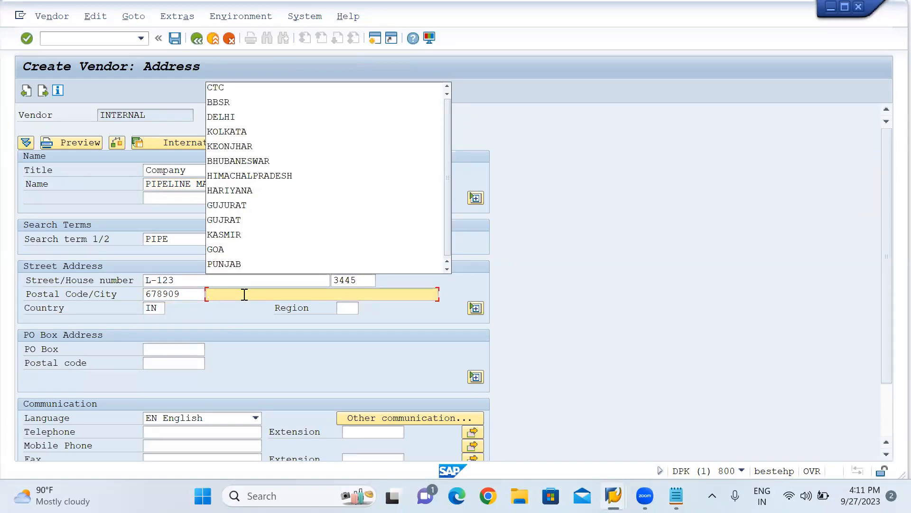
{"action": "type", "text": "BBSR"}
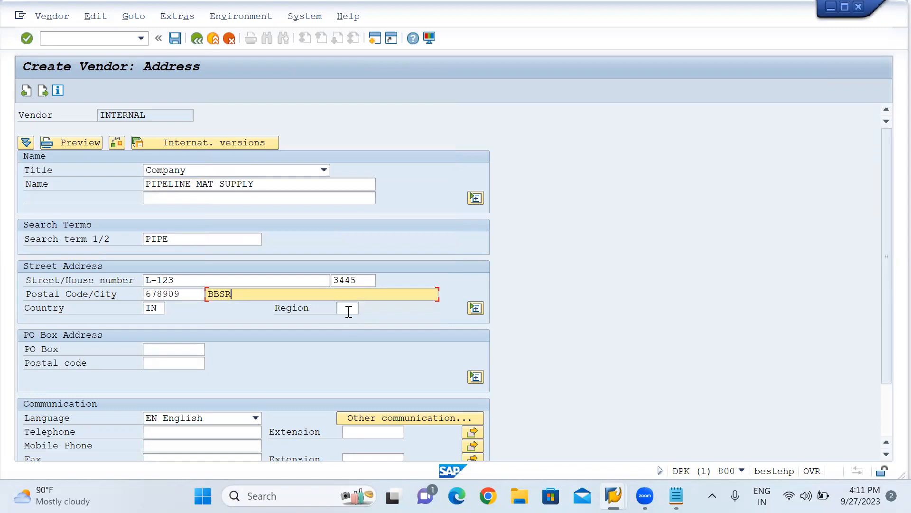
{"action": "left_click", "coordinate": [349, 311]}
{"action": "type", "text": "18"}
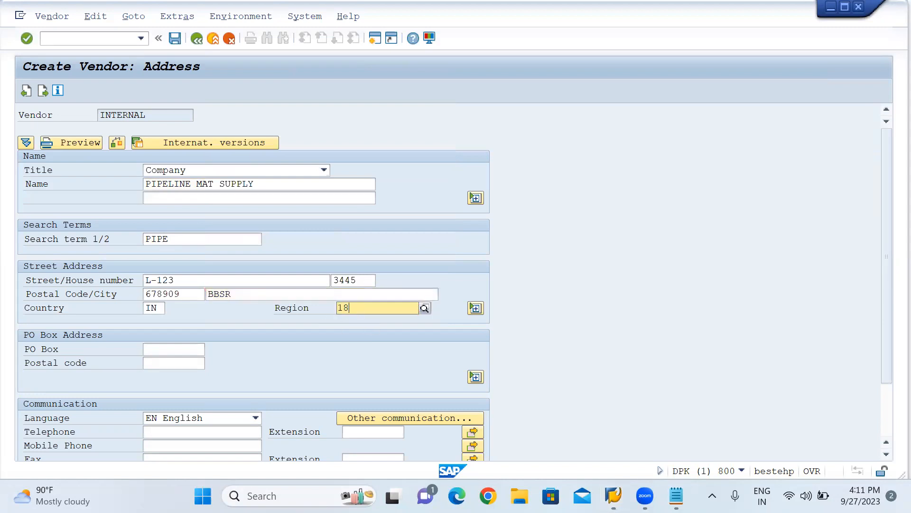
{"action": "key", "text": "Return"}
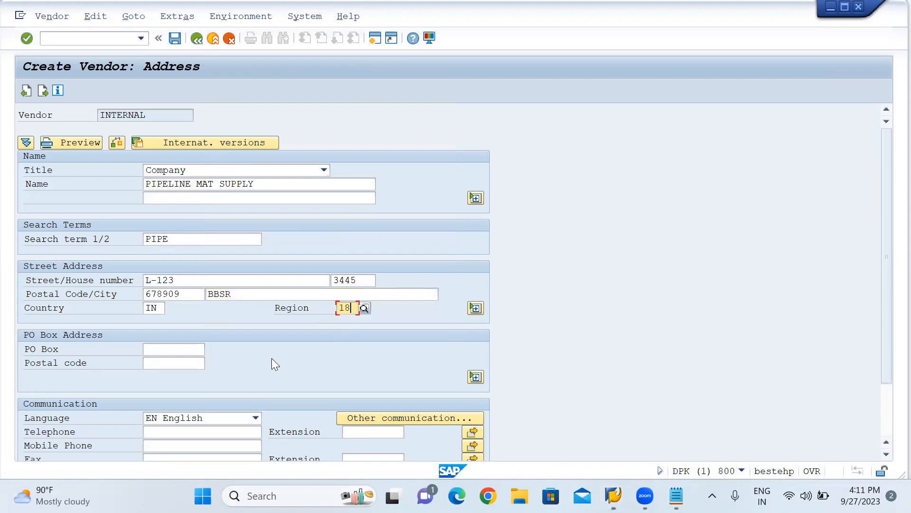
{"action": "key", "text": "Return"}
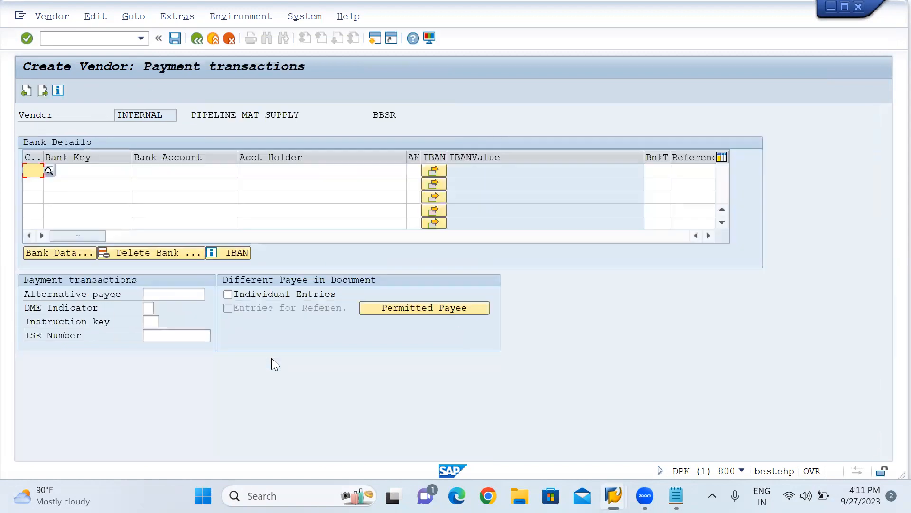
Leave the bank details and contact persons empty, and confirm the accounting information with reconciliation account 160000 and cash management group A1
{"action": "key", "text": "Return"}
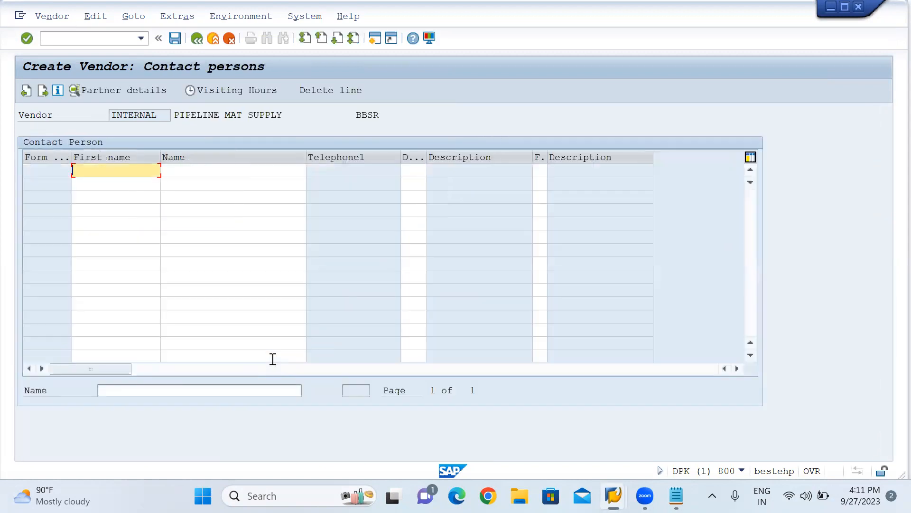
{"action": "key", "text": "Return"}
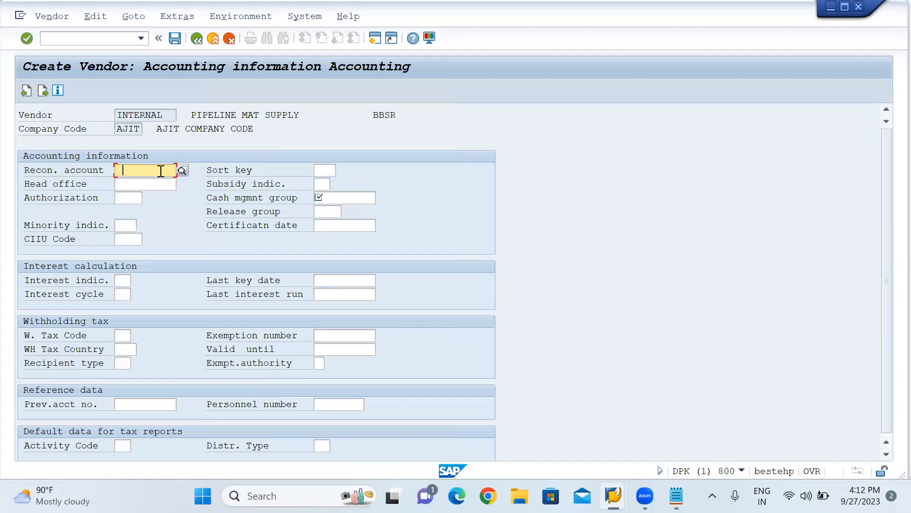
{"action": "type", "text": "1"}
{"action": "left_click", "coordinate": [148, 183]}
{"action": "left_click", "coordinate": [350, 196]}
{"action": "left_click", "coordinate": [330, 211]}
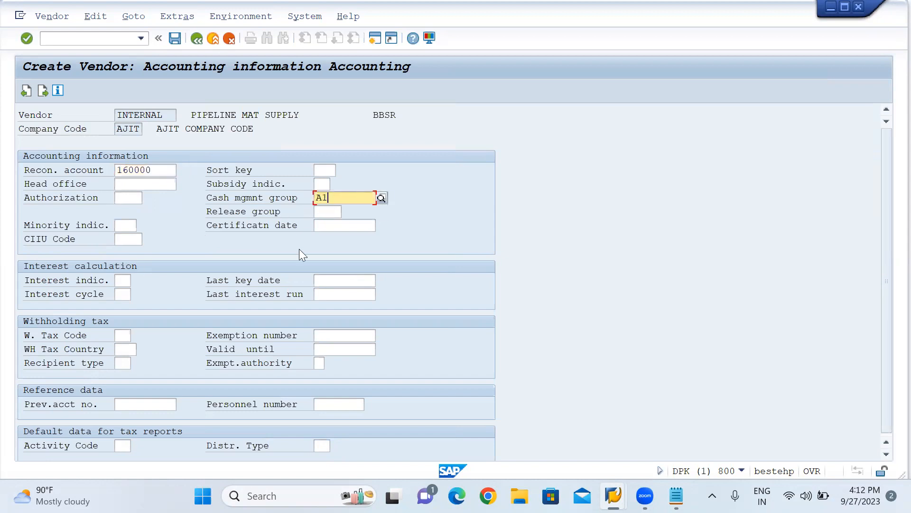
{"action": "key", "text": "Return"}
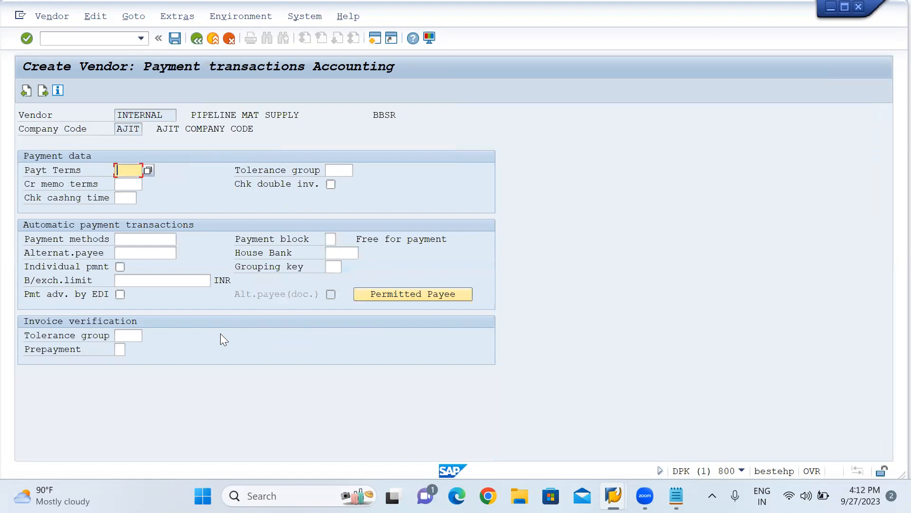
Leave the payment transactions empty and fill the vendor's purchasing data with order currency INR, payment terms 0001, incoterms CFR and incoterms location CFR
{"action": "key", "text": "Return"}
{"action": "key", "text": "Return"}
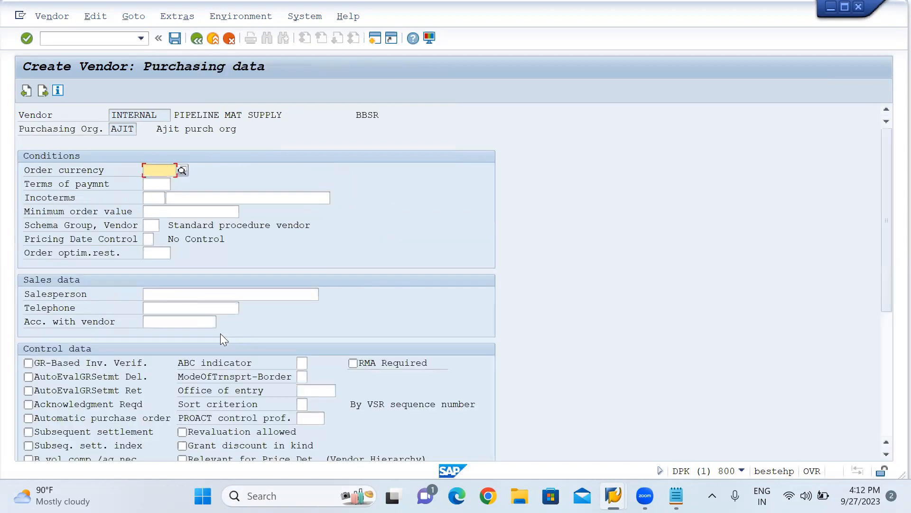
{"action": "left_click", "coordinate": [164, 177]}
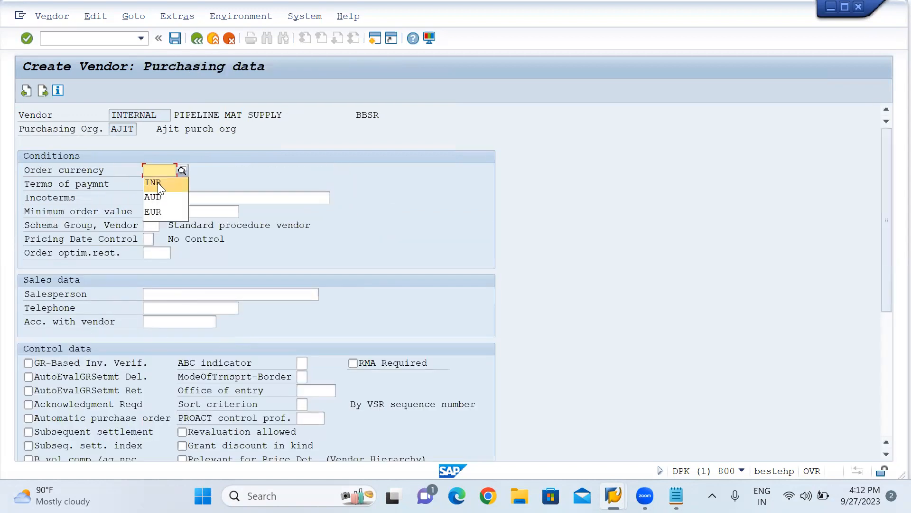
{"action": "left_click", "coordinate": [157, 182]}
{"action": "left_click", "coordinate": [157, 184]}
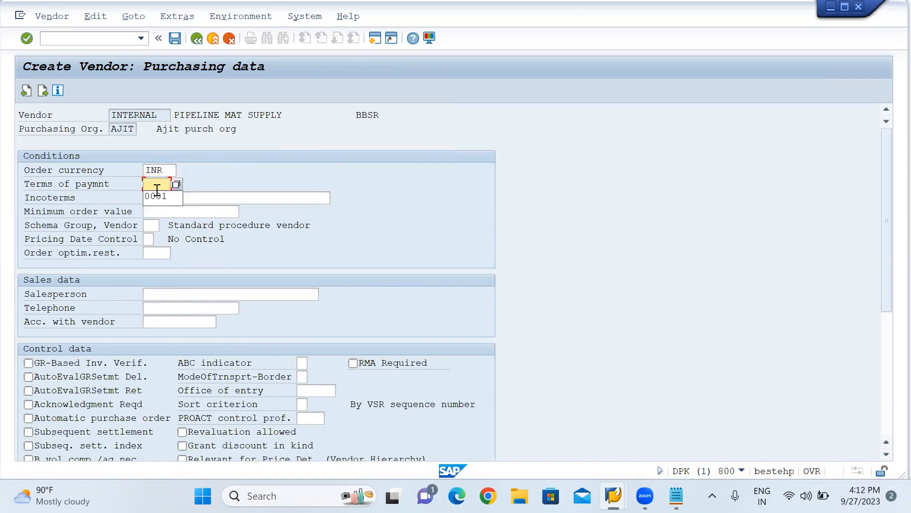
{"action": "left_click", "coordinate": [158, 198]}
{"action": "left_click", "coordinate": [158, 198]}
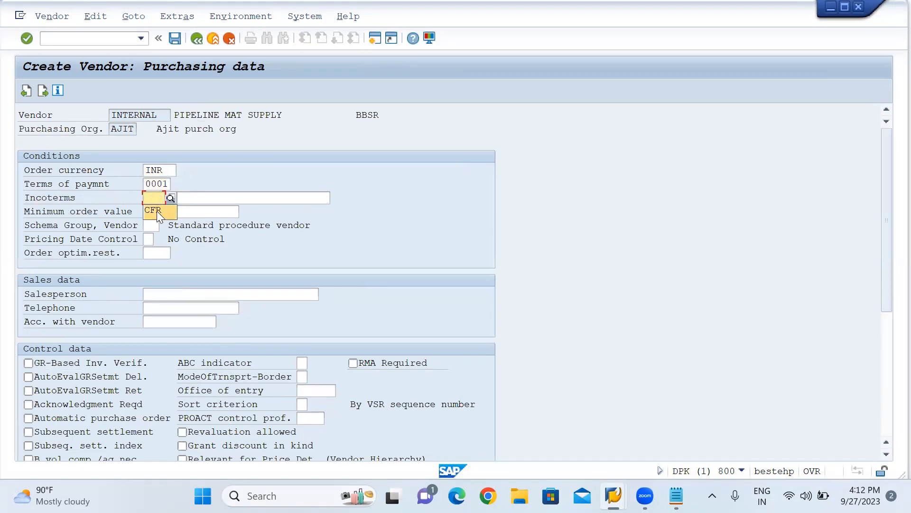
{"action": "left_click", "coordinate": [157, 213]}
{"action": "left_click", "coordinate": [223, 202]}
{"action": "left_click", "coordinate": [208, 211]}
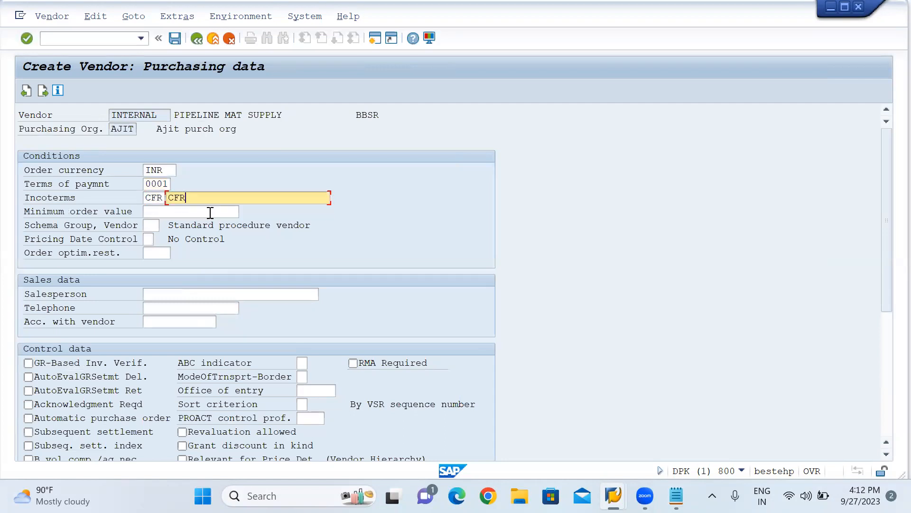
Confirm the purchasing data, leave the partner functions empty and save the vendor
{"action": "key", "text": "Return"}
{"action": "key", "text": "Return"}
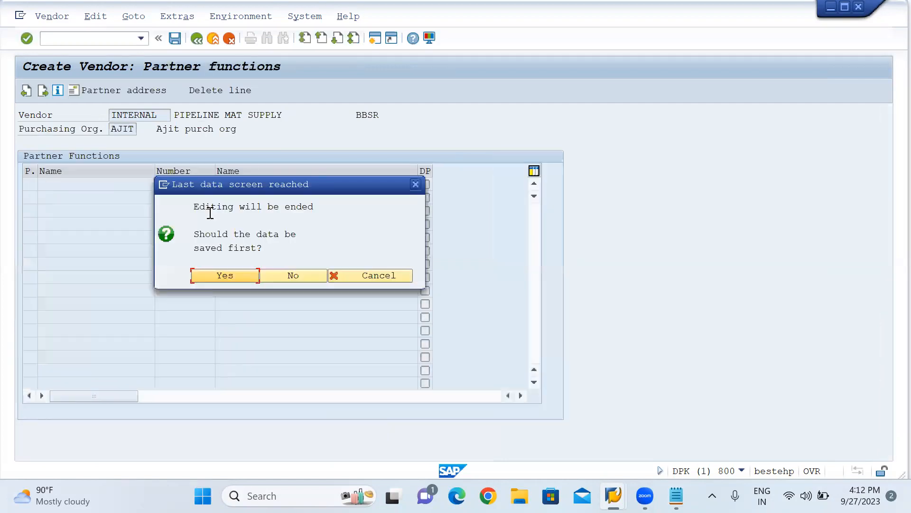
{"action": "left_click", "coordinate": [228, 277]}
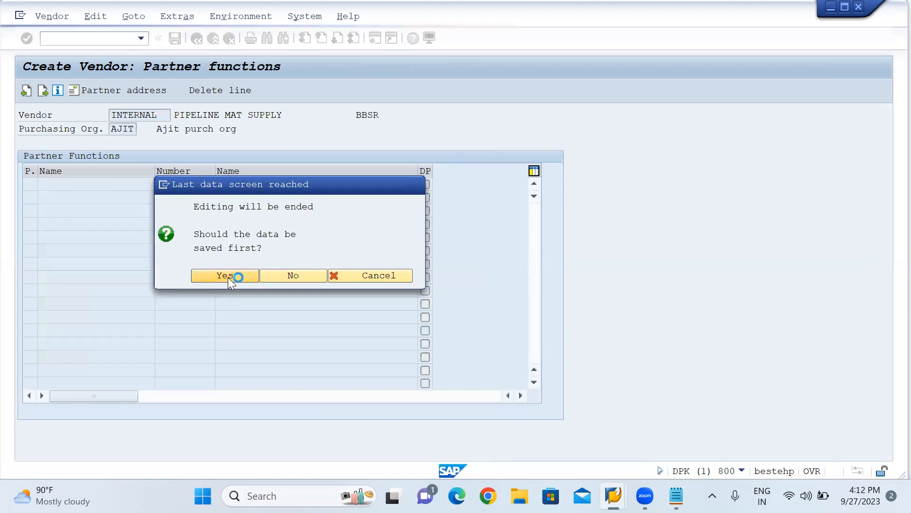
Copy the new vendor number from the status message's details and close the details window
{"action": "double_click", "coordinate": [265, 471]}
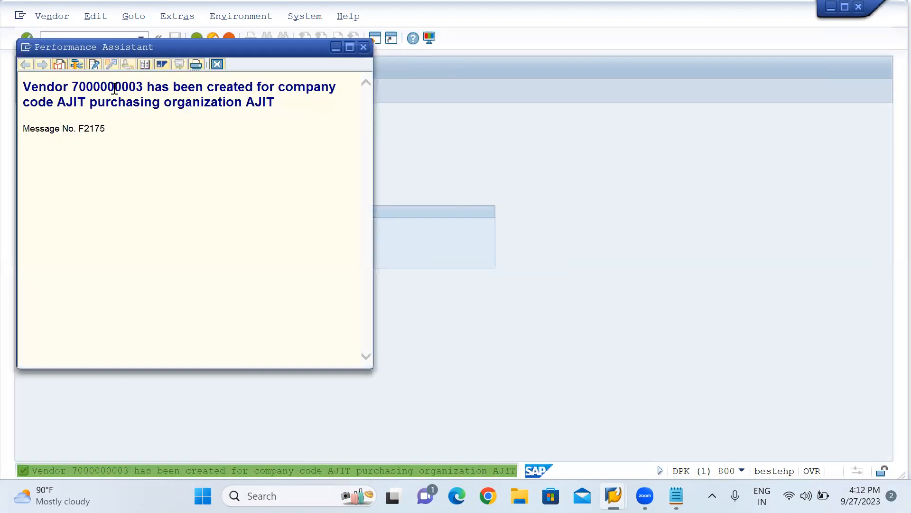
{"action": "double_click", "coordinate": [114, 88]}
{"action": "key", "text": "ctrl+c"}
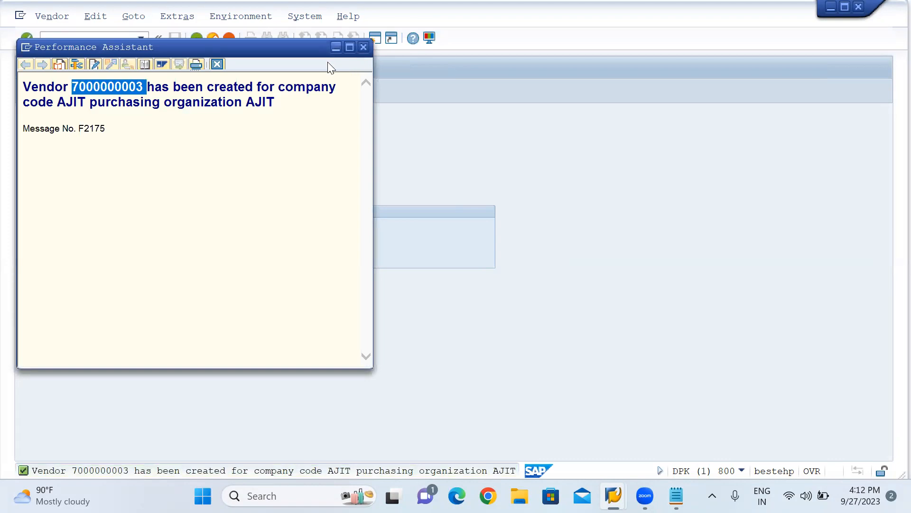
{"action": "key", "text": "alt+Tab"}
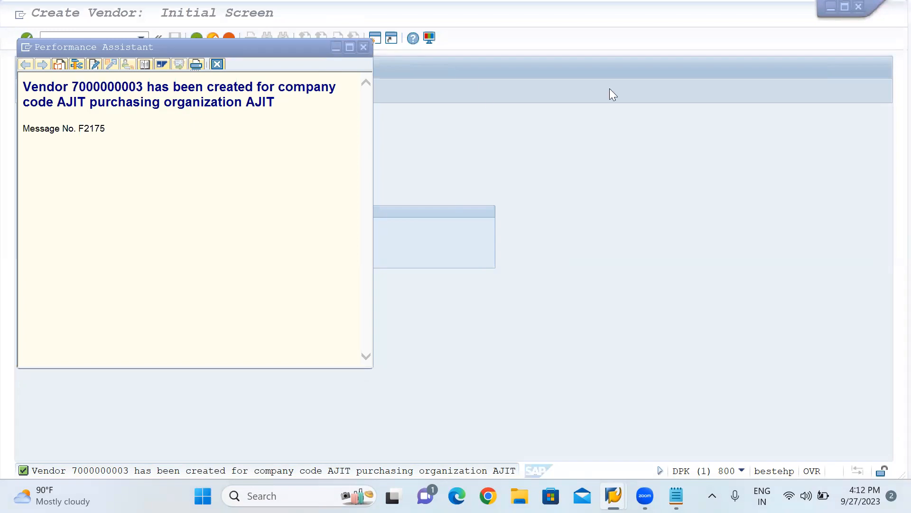
{"action": "left_click", "coordinate": [364, 47]}
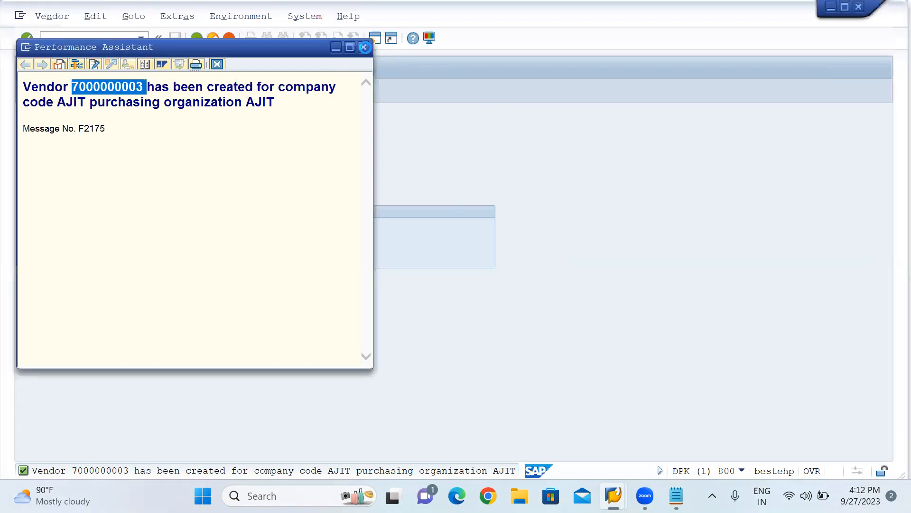
{"action": "left_click", "coordinate": [364, 47]}
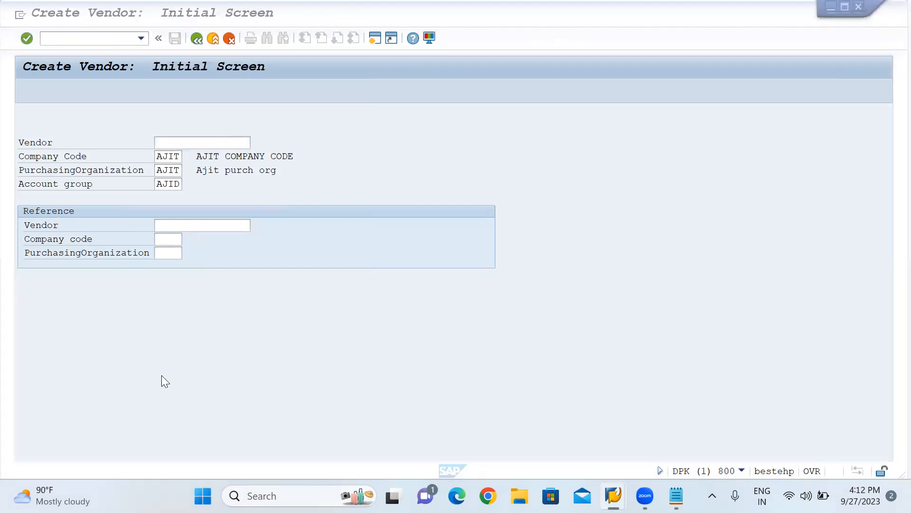
Switch to the PIPELINE PROCESS note in Notepad and add a VENDOR- line with the copied vendor number below the material line
{"action": "left_click", "coordinate": [676, 496]}
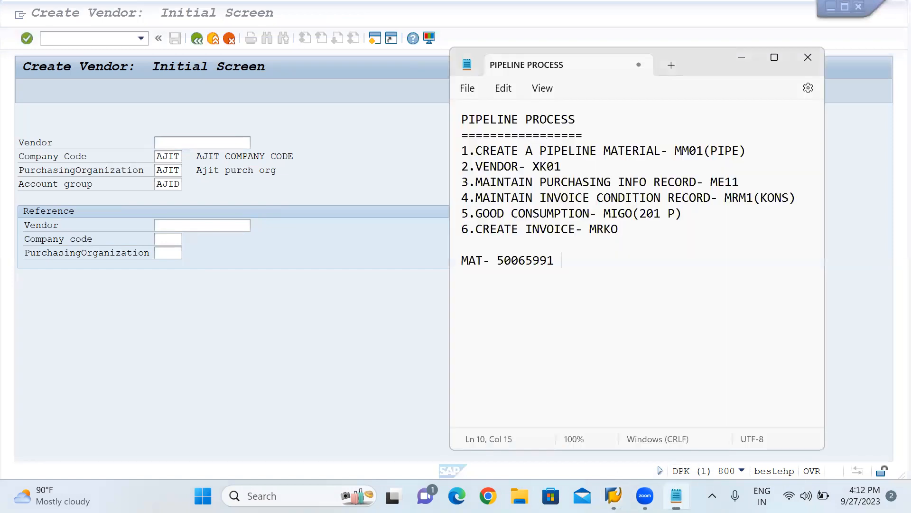
{"action": "left_click", "coordinate": [581, 260]}
{"action": "key", "text": "Return"}
{"action": "type", "text": "VE"}
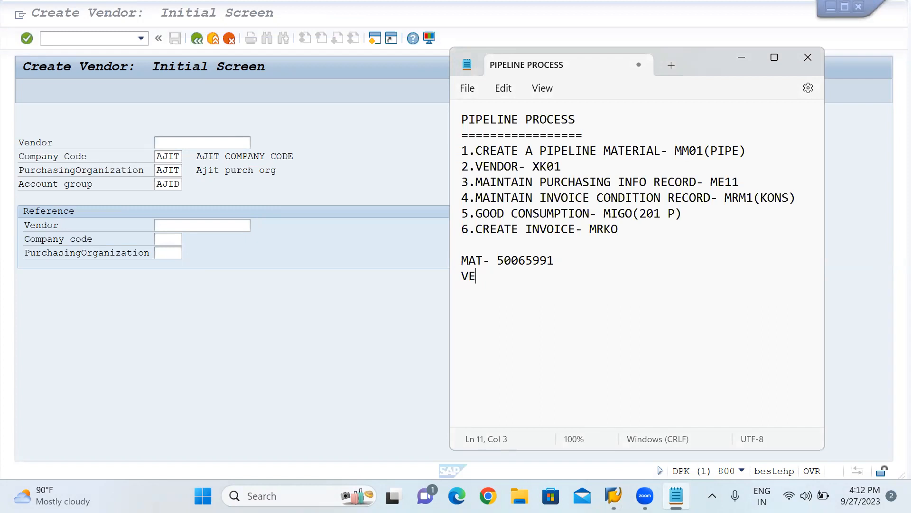
{"action": "type", "text": "NDOR-"}
{"action": "key", "text": "ctrl+v"}
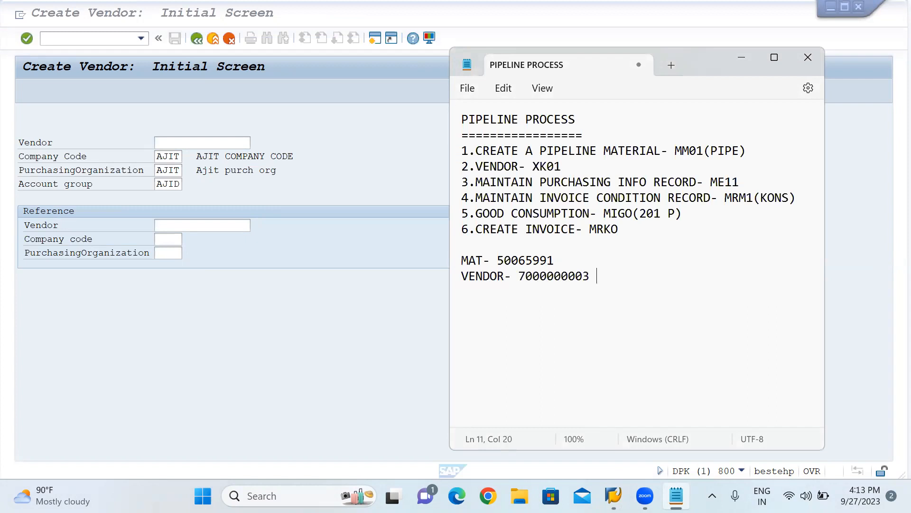
Return to SAP, start transaction ME11 and open a Pipeline info record for the proposed vendor and material with plant AJ01
{"action": "left_click", "coordinate": [370, 332]}
{"action": "left_click", "coordinate": [98, 42]}
{"action": "type", "text": "/NME11"}
{"action": "key", "text": "Return"}
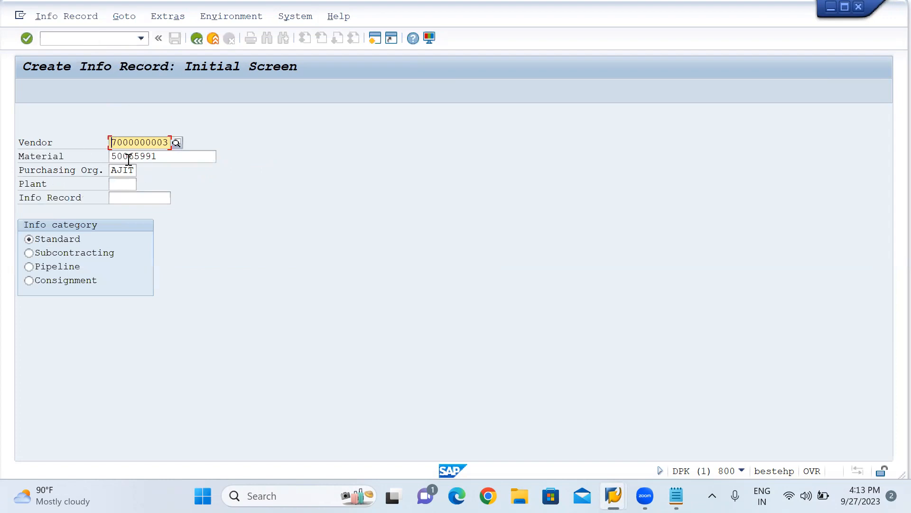
{"action": "left_click", "coordinate": [122, 183]}
{"action": "type", "text": "AJ01"}
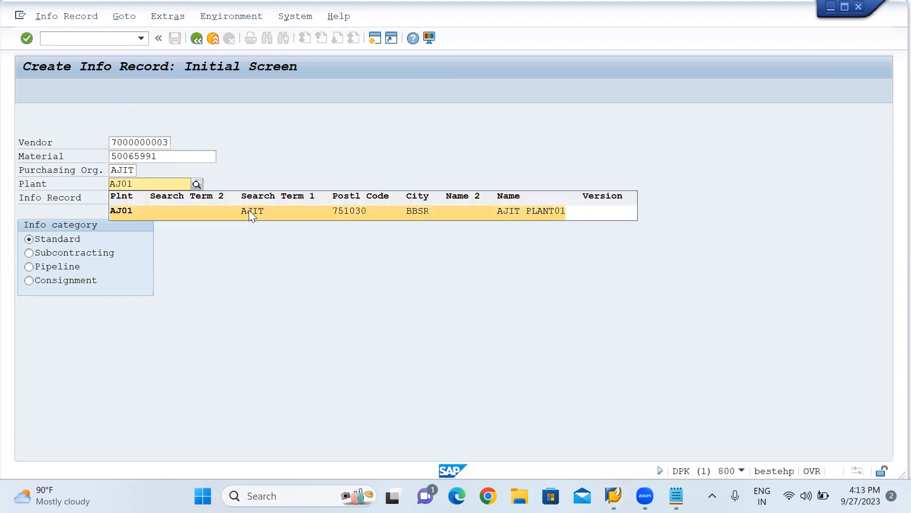
{"action": "left_click", "coordinate": [248, 210]}
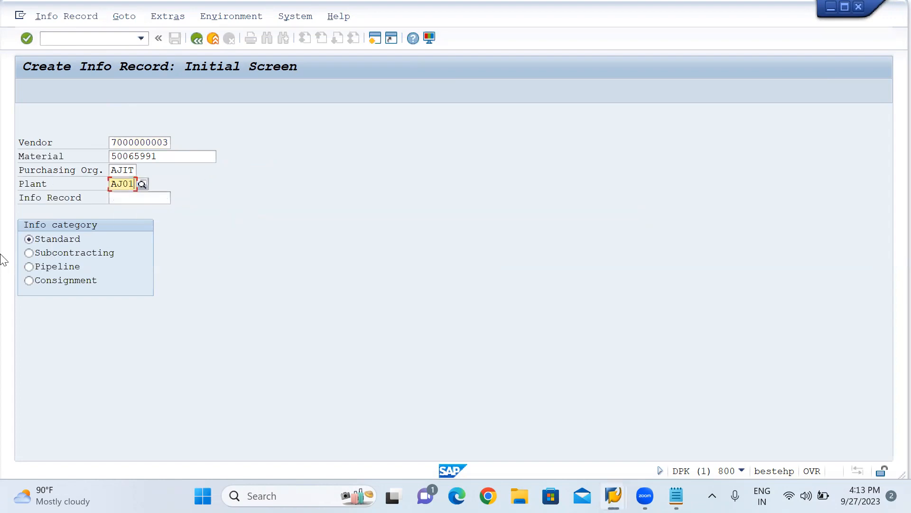
{"action": "left_click", "coordinate": [29, 266]}
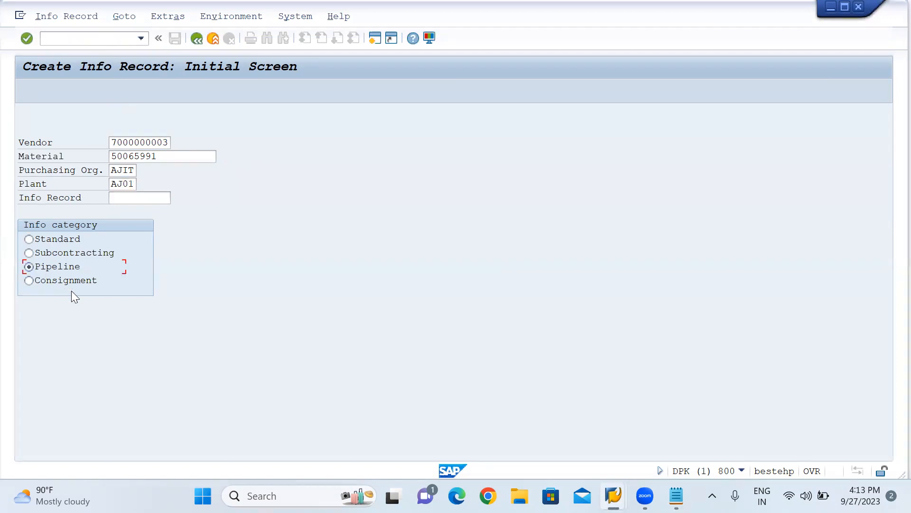
{"action": "key", "text": "Return"}
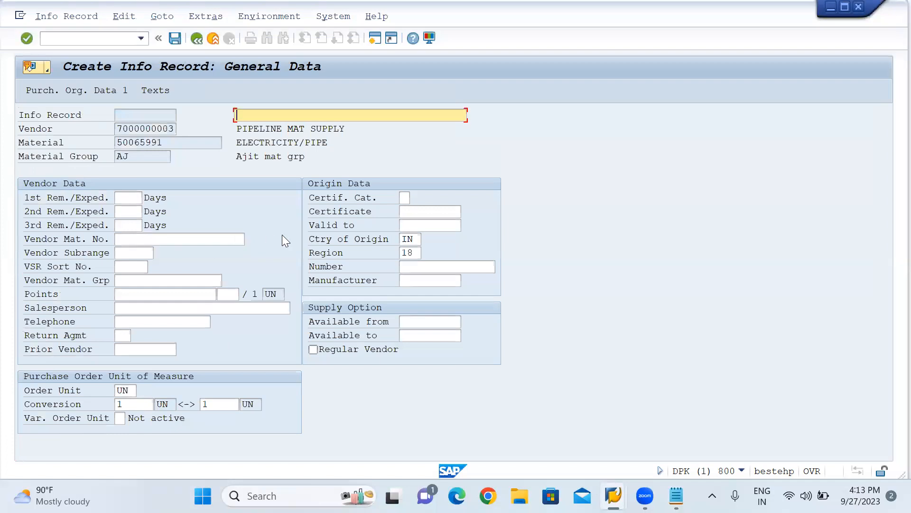
Enter INFO/PIPE/ELECTR as the info record's description and confirm the general data
{"action": "type", "text": "IN"}
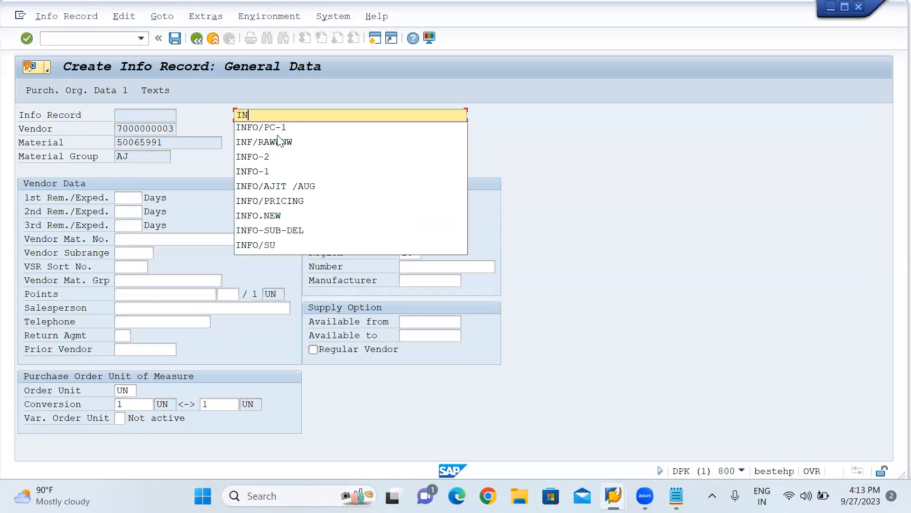
{"action": "type", "text": "FO"}
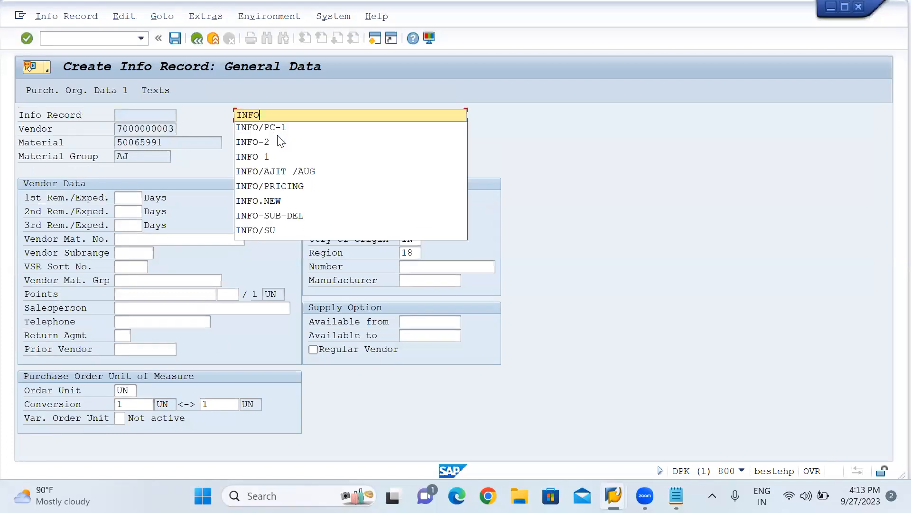
{"action": "type", "text": "/PIPE"}
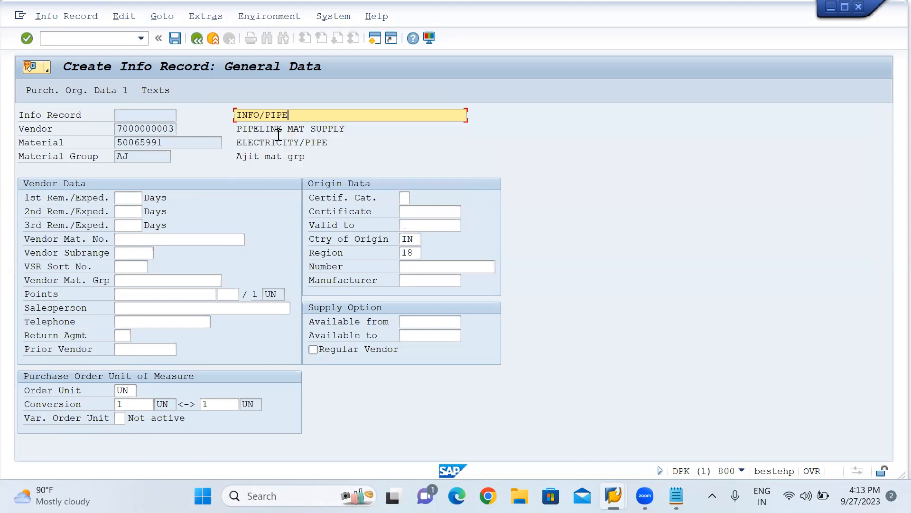
{"action": "type", "text": "/ELECTR"}
{"action": "key", "text": "Return"}
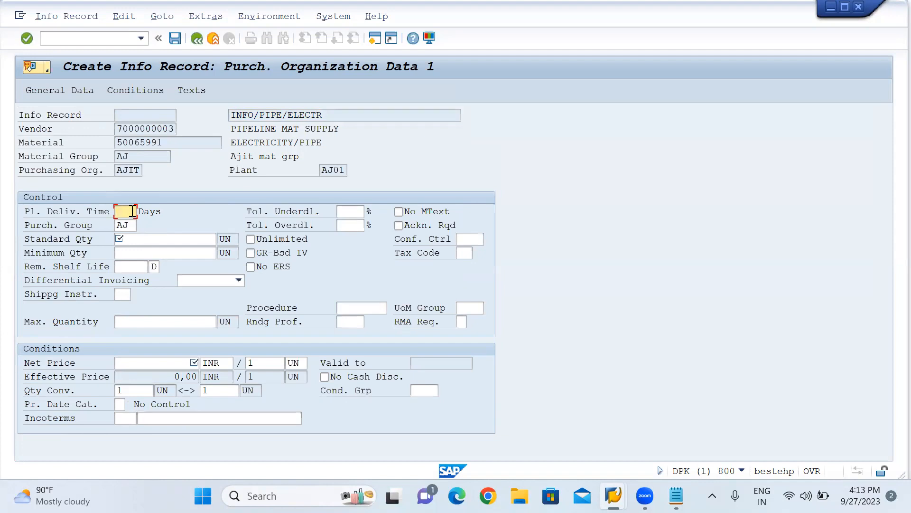
Set the planned delivery time to 1 day, the standard quantity to 500 and the net price to 10 INR, and confirm
{"action": "type", "text": "1"}
{"action": "left_click", "coordinate": [137, 242]}
{"action": "type", "text": "1"}
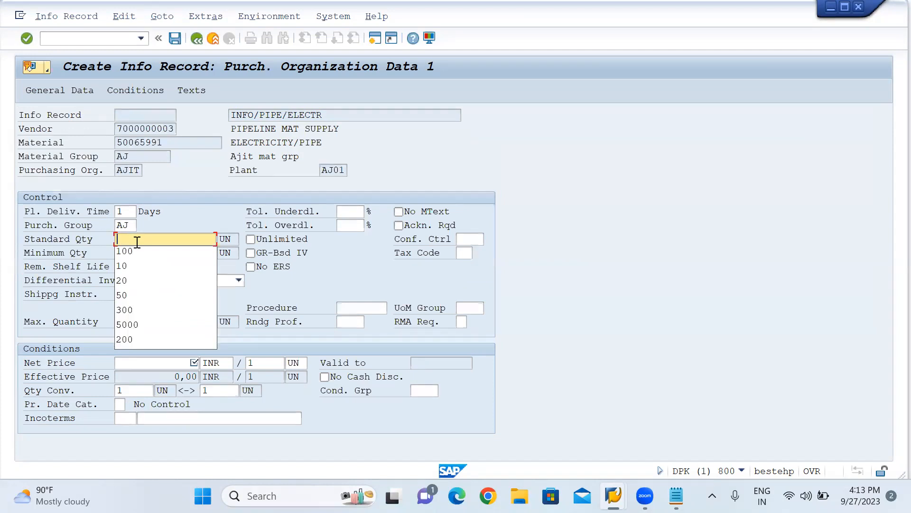
{"action": "type", "text": "500"}
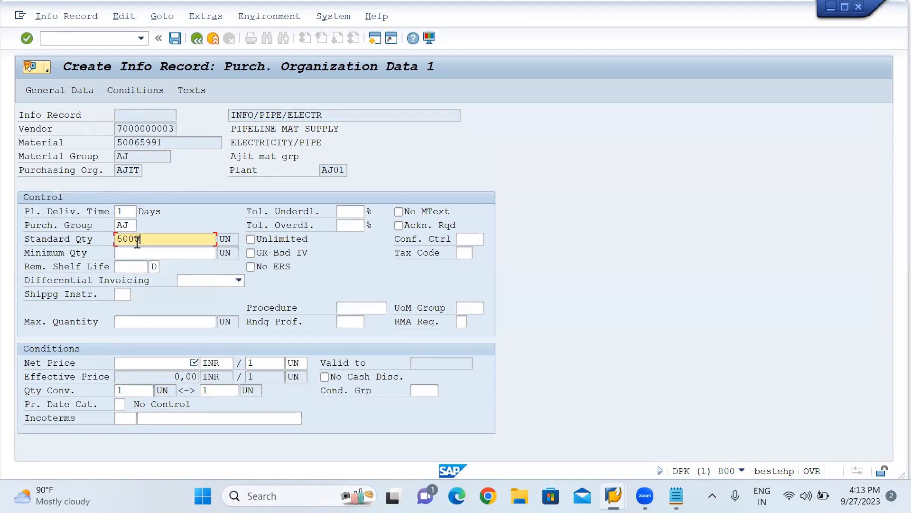
{"action": "left_click", "coordinate": [329, 283]}
{"action": "left_click", "coordinate": [160, 364]}
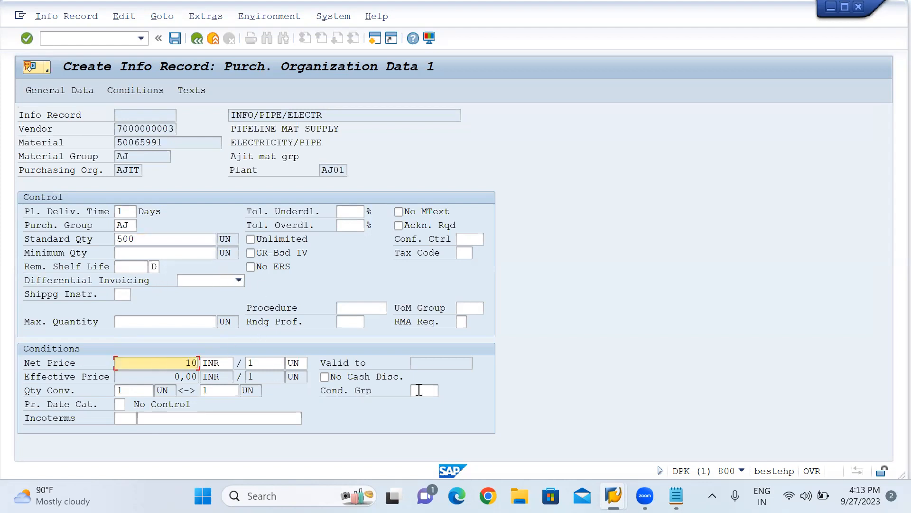
{"action": "key", "text": "Return"}
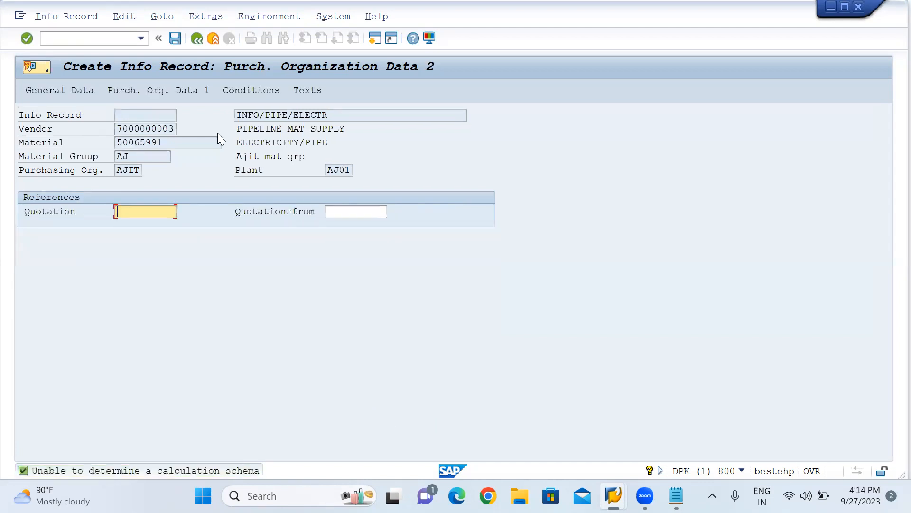
Return to the first purchasing organization data, set tax code AJ, enable GR-based invoice verification and save the info record
{"action": "left_click", "coordinate": [186, 92]}
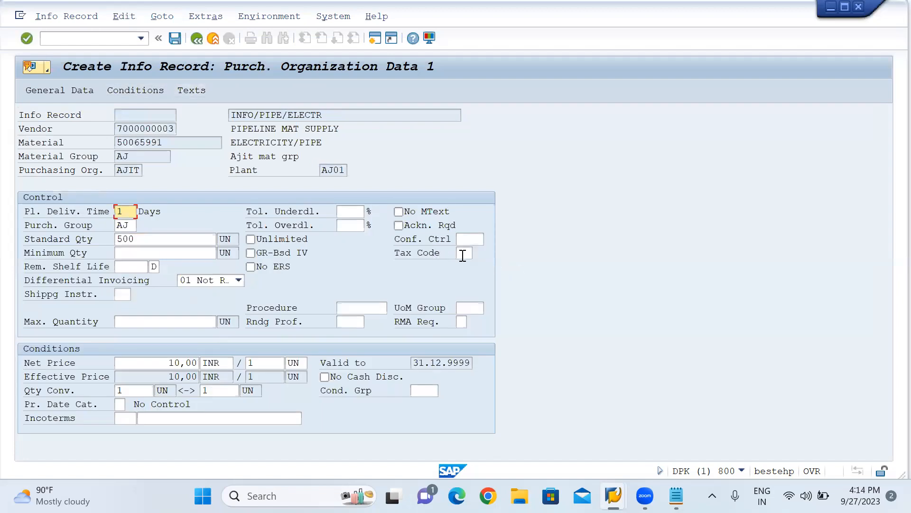
{"action": "left_click", "coordinate": [463, 254]}
{"action": "left_click", "coordinate": [463, 254]}
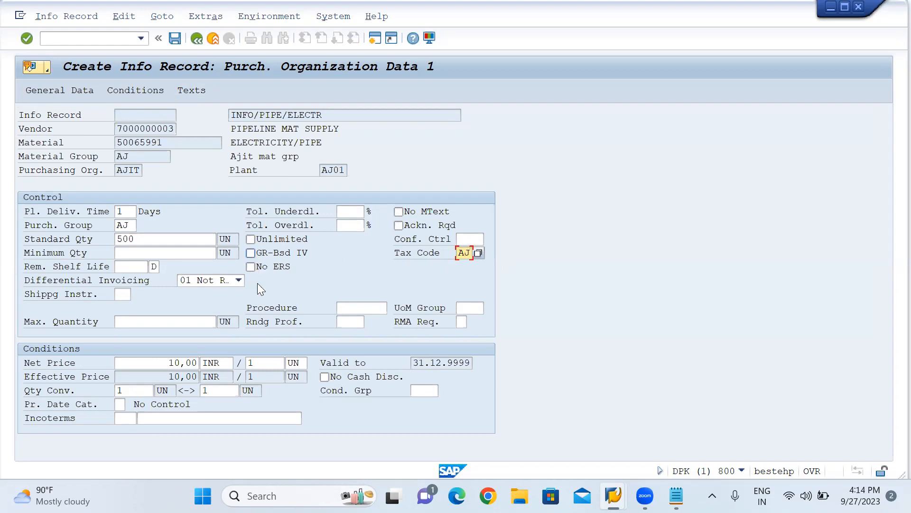
{"action": "left_click", "coordinate": [251, 253]}
{"action": "left_click", "coordinate": [175, 39]}
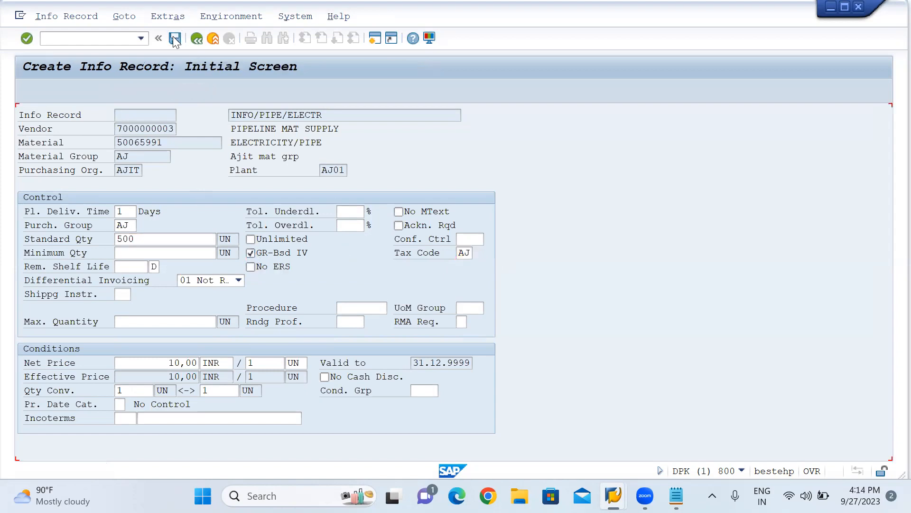
Copy the new purchasing info record number from the status message's details
{"action": "double_click", "coordinate": [139, 470]}
{"action": "double_click", "coordinate": [210, 86]}
{"action": "key", "text": "ctrl+c"}
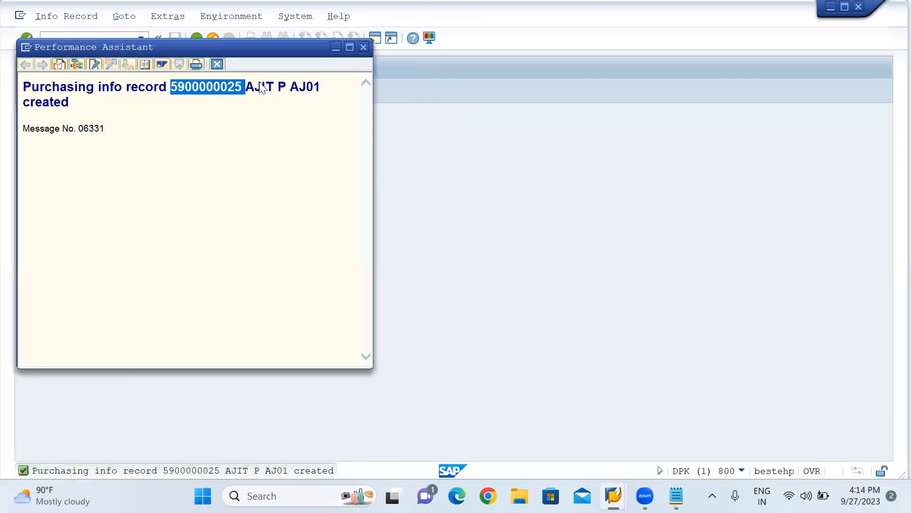
Switch to the Notepad note and add an INFO NO- line with the copied info record number below the vendor line
{"action": "left_click", "coordinate": [676, 495]}
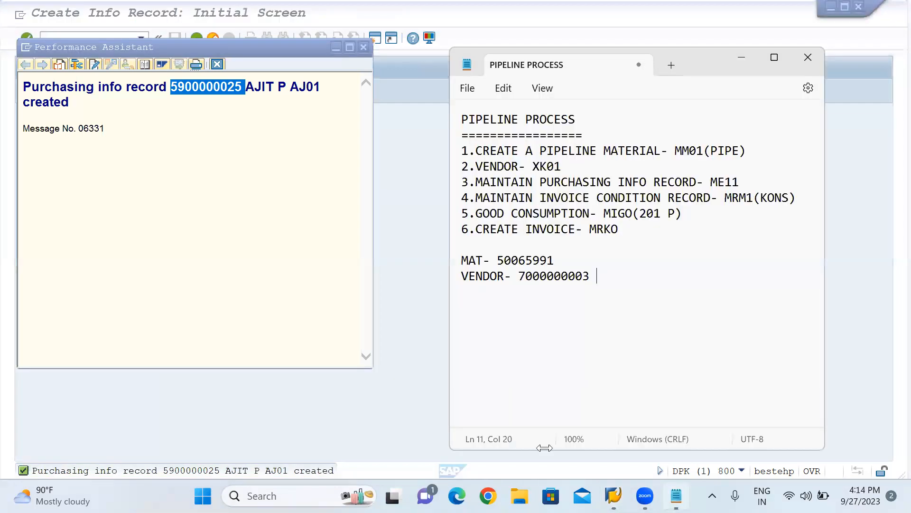
{"action": "left_click", "coordinate": [472, 300]}
{"action": "left_click", "coordinate": [602, 275]}
{"action": "key", "text": "Return"}
{"action": "type", "text": "INF"}
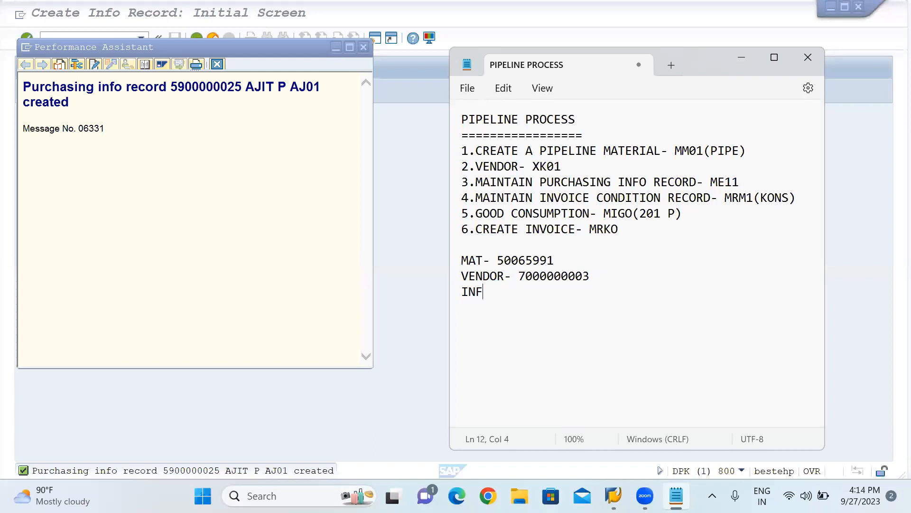
{"action": "type", "text": "O NO-"}
{"action": "key", "text": "ctrl+v"}
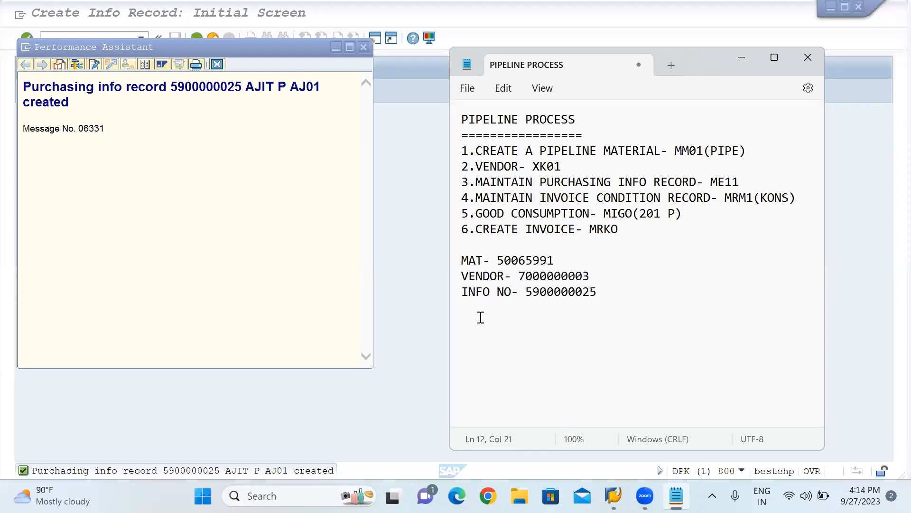
Switch back to SAP, open transaction MRM1 and choose KONS (Consignment) as the output type
{"action": "left_click", "coordinate": [415, 319]}
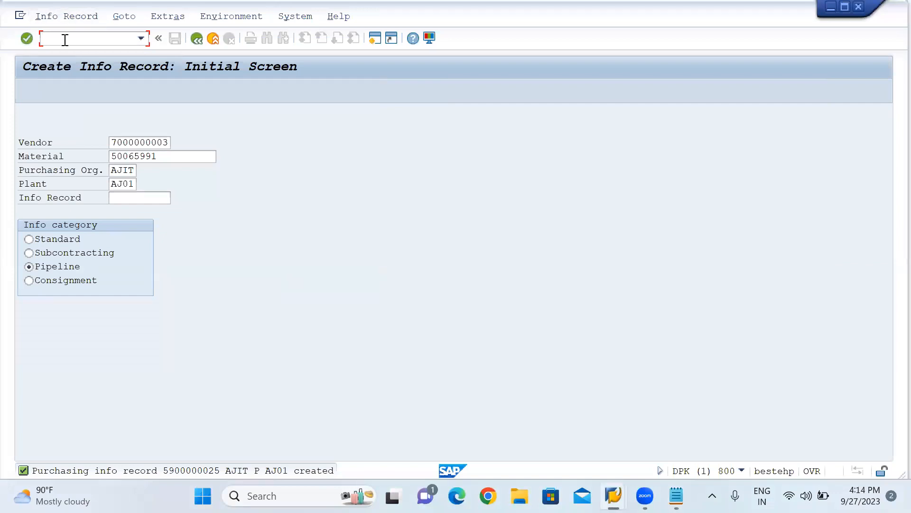
{"action": "type", "text": "/NMRM1"}
{"action": "key", "text": "Return"}
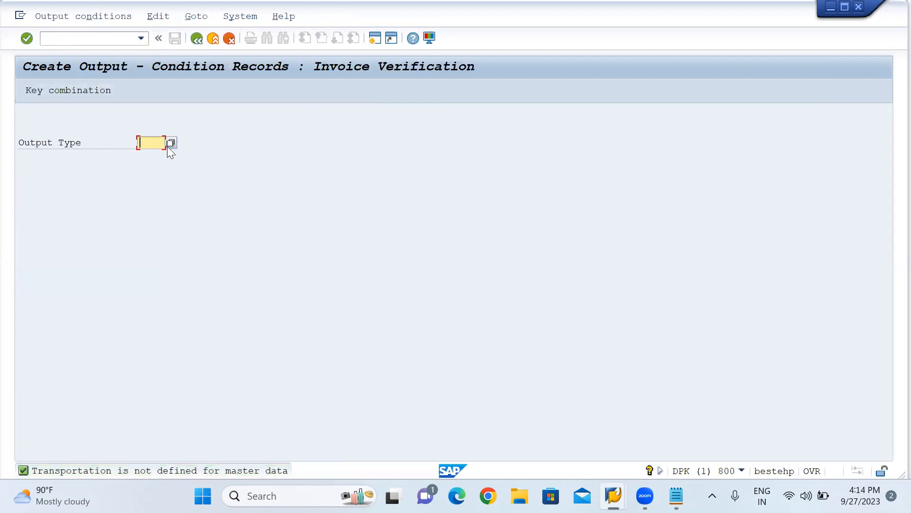
{"action": "left_click", "coordinate": [171, 143]}
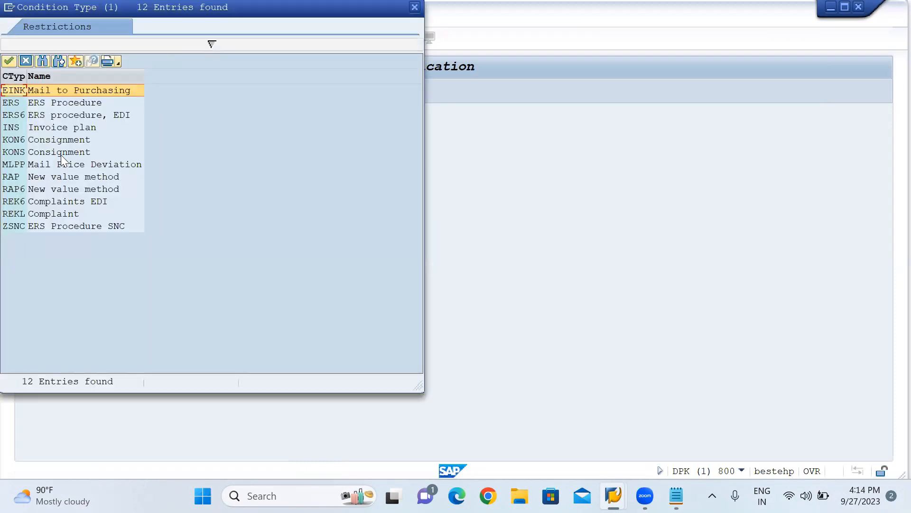
{"action": "double_click", "coordinate": [63, 151]}
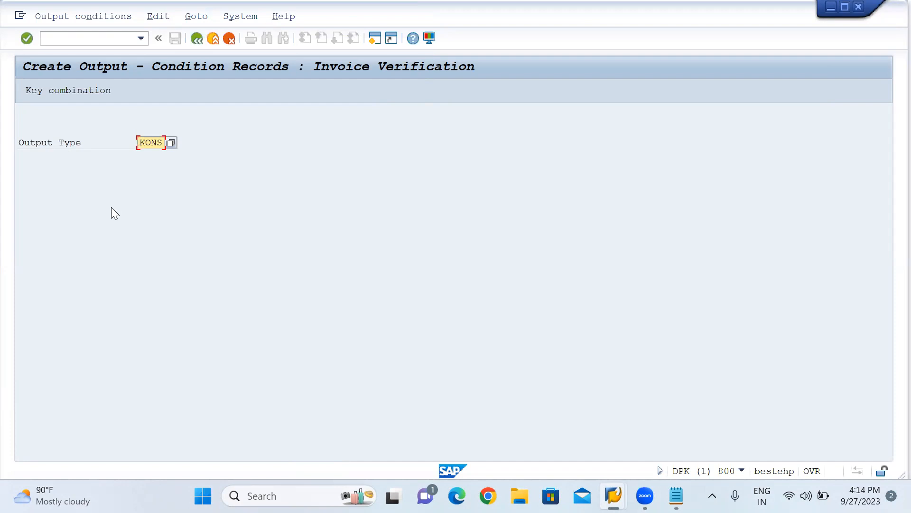
Try to create a KONS condition record for company code AJIT with the CoCde key combination, then leave the entry screen
{"action": "key", "text": "Return"}
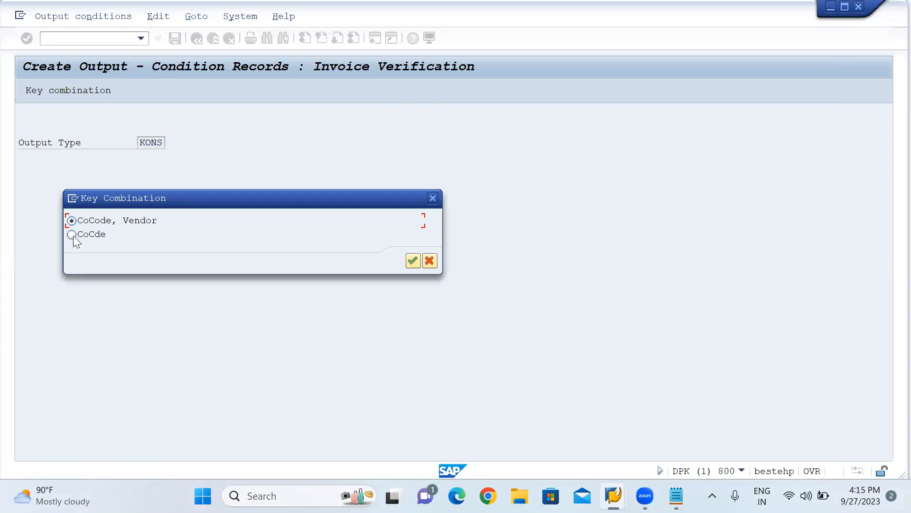
{"action": "left_click", "coordinate": [413, 260]}
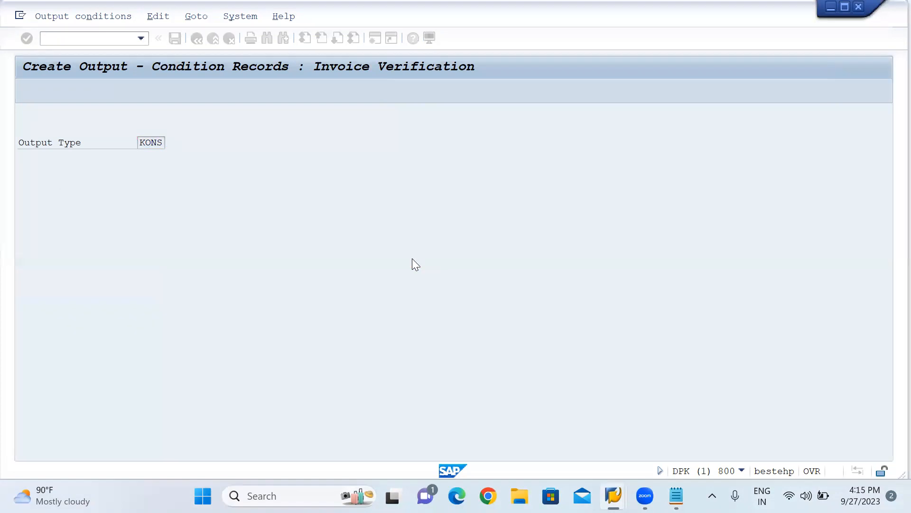
{"action": "left_click", "coordinate": [52, 168]}
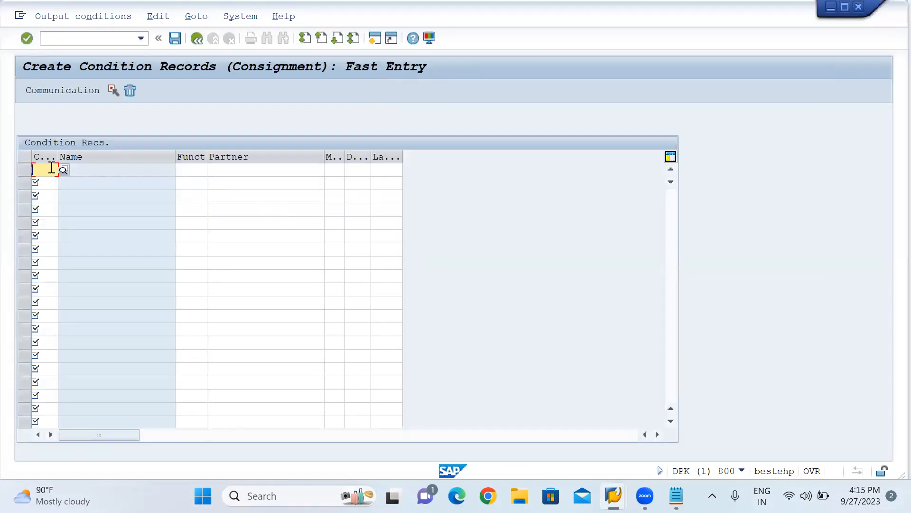
{"action": "type", "text": "AJIT"}
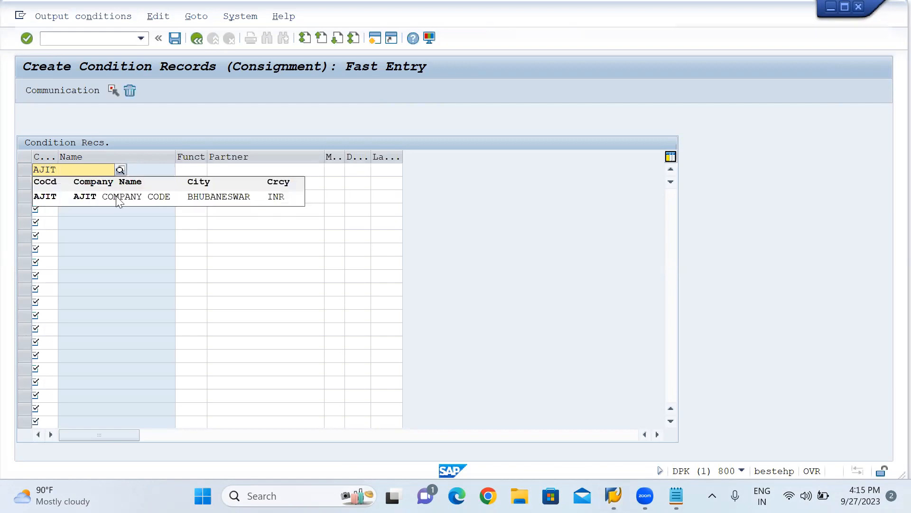
{"action": "left_click", "coordinate": [116, 195]}
{"action": "key", "text": "Return"}
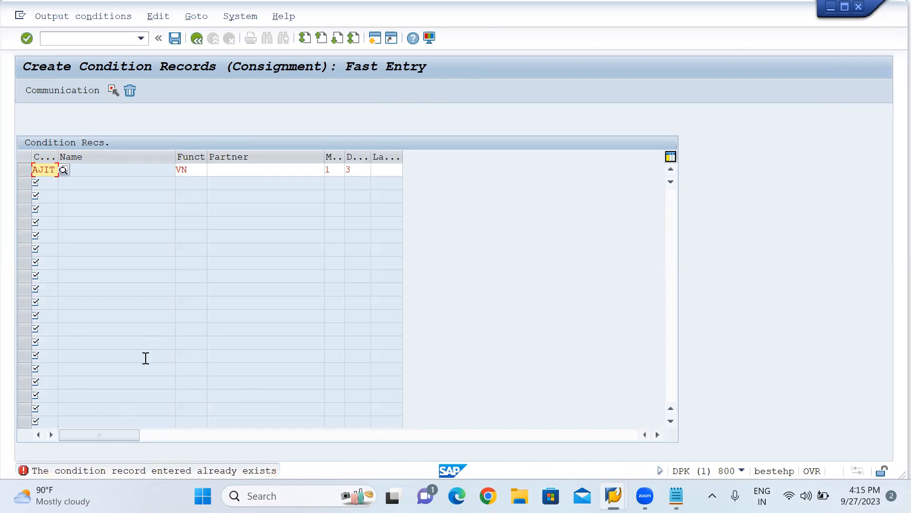
{"action": "left_click", "coordinate": [197, 38]}
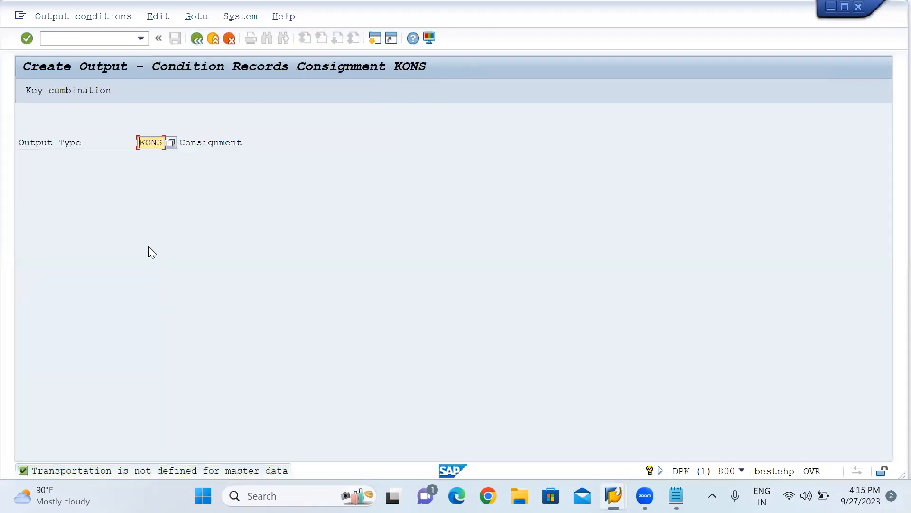
Choose the CoCode, Vendor key combination and add a condition record for the vendor number copied from the Notepad note
{"action": "left_click", "coordinate": [75, 94]}
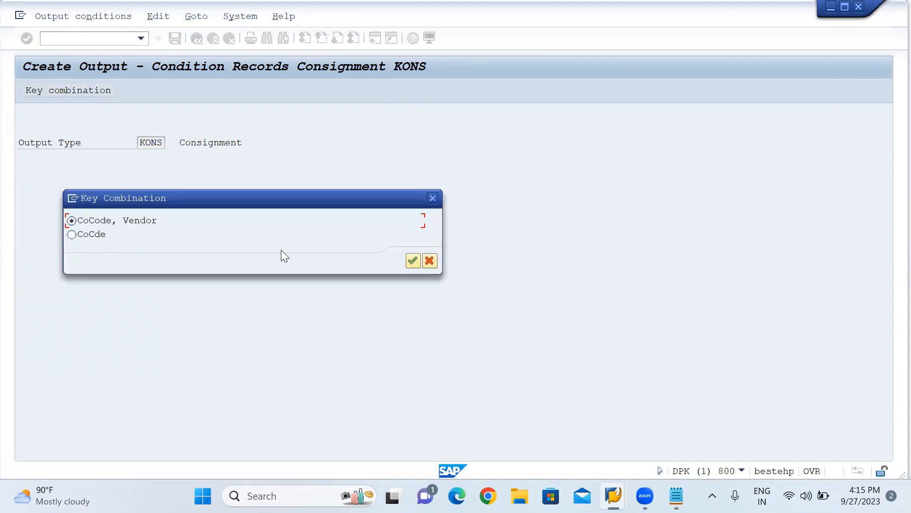
{"action": "left_click", "coordinate": [412, 264]}
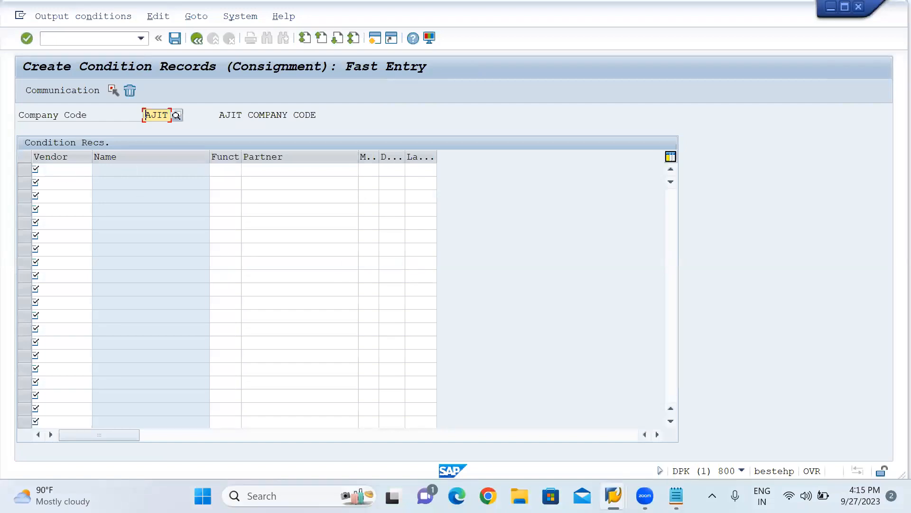
{"action": "left_click", "coordinate": [676, 496]}
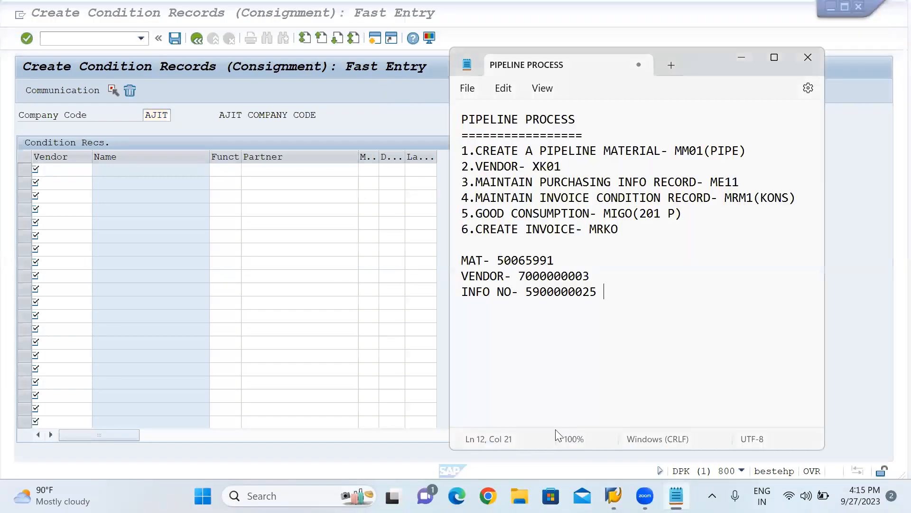
{"action": "double_click", "coordinate": [547, 278]}
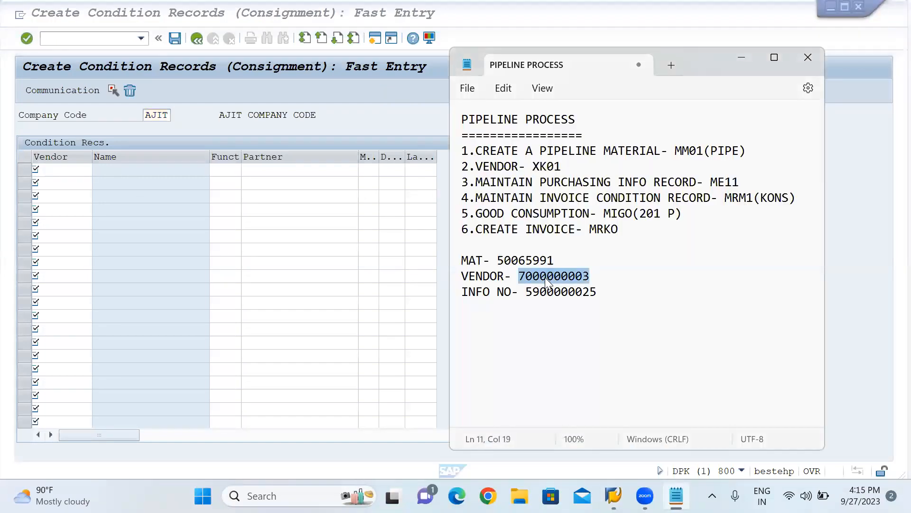
{"action": "left_click", "coordinate": [67, 169]}
{"action": "key", "text": "ctrl+v"}
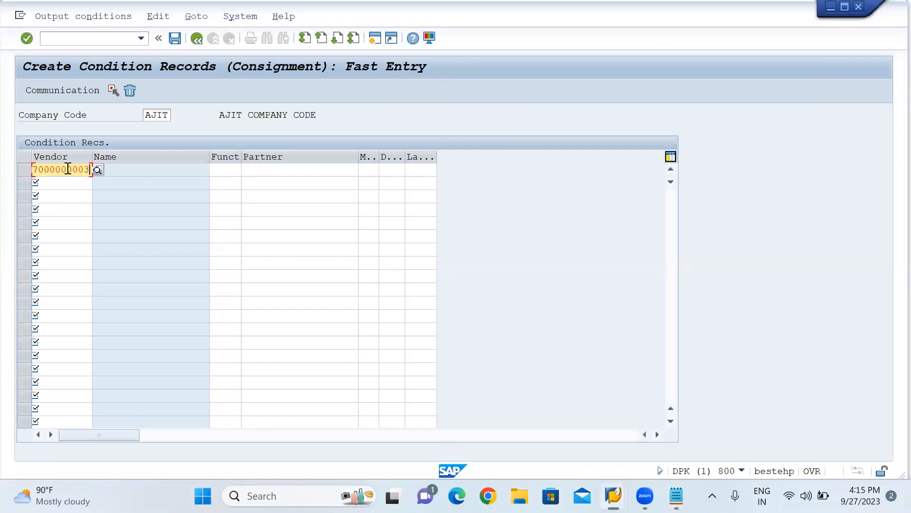
{"action": "left_click", "coordinate": [154, 286]}
{"action": "key", "text": "Return"}
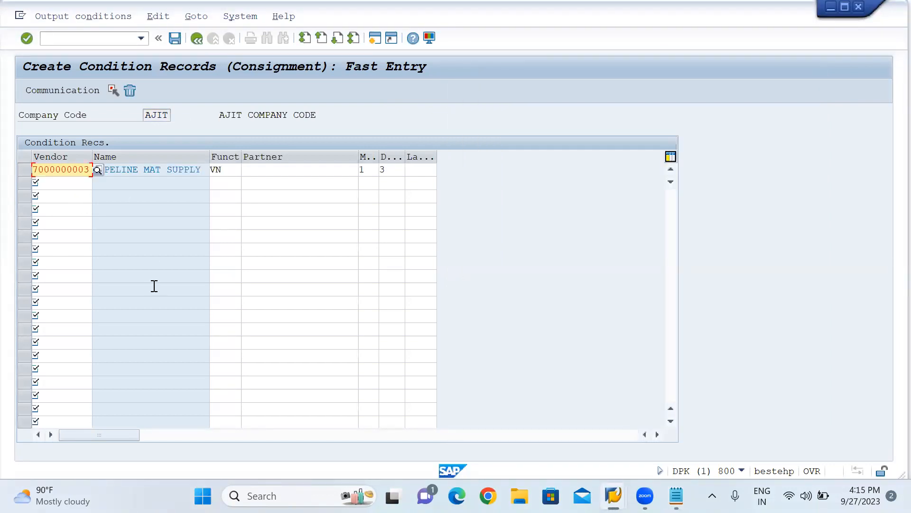
Set the condition record's language to EN and open its communication settings
{"action": "left_click", "coordinate": [419, 170]}
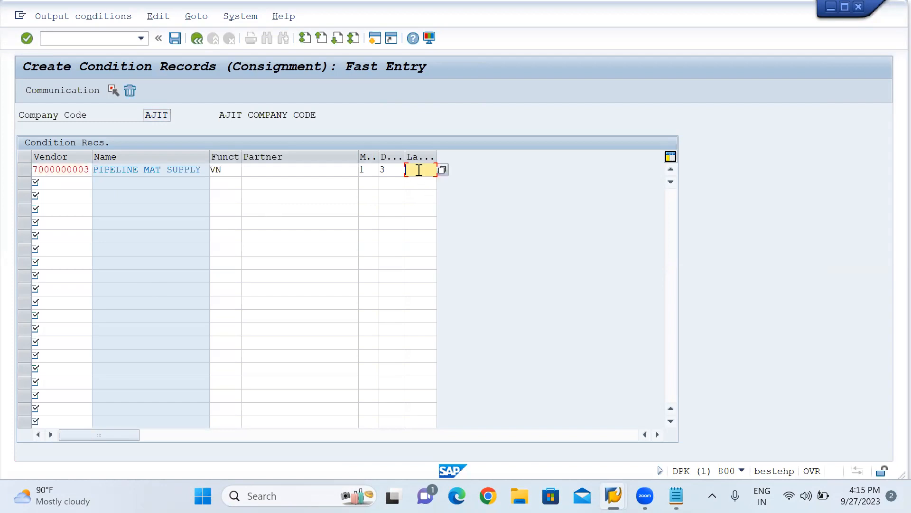
{"action": "type", "text": "EN"}
{"action": "left_click", "coordinate": [22, 170]}
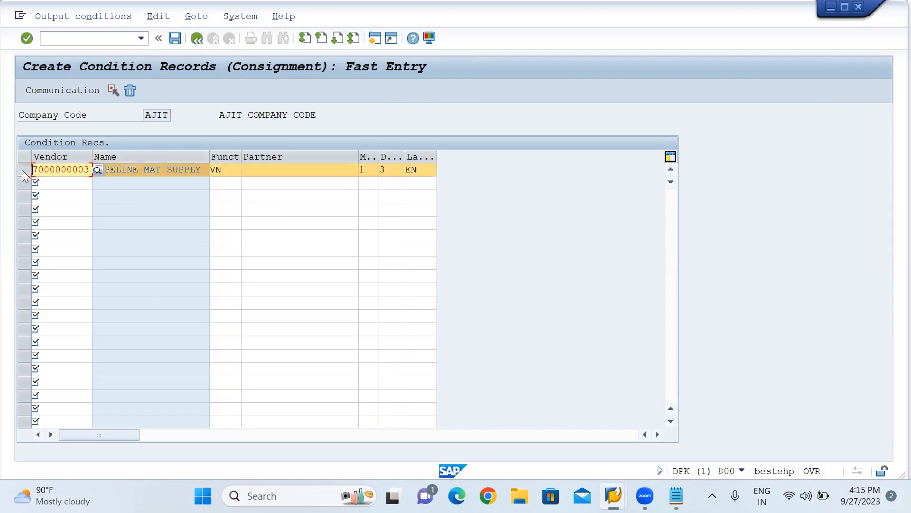
{"action": "left_click", "coordinate": [52, 89]}
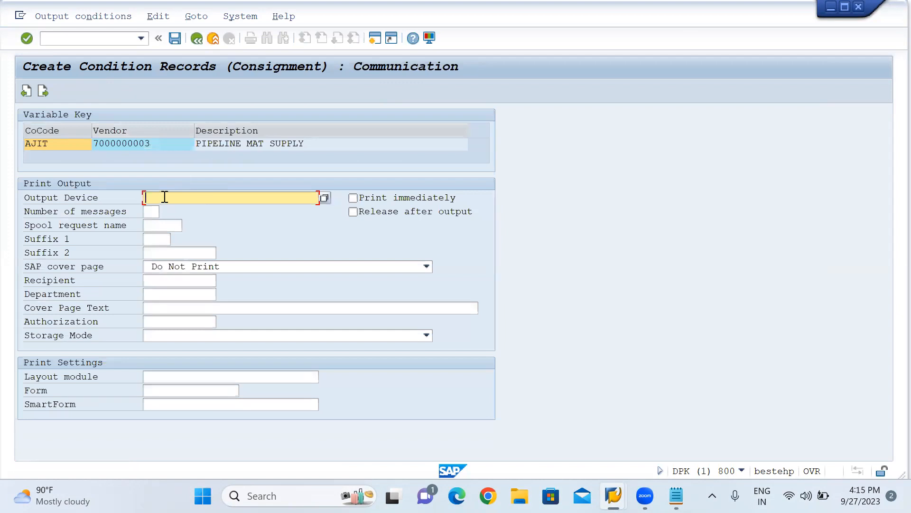
Set output device LP01 with immediate printing and the Default (Printer Setting) cover page, save the condition record and leave the entry screen
{"action": "type", "text": "LP0"}
{"action": "left_click", "coordinate": [205, 210]}
{"action": "key", "text": "Tab"}
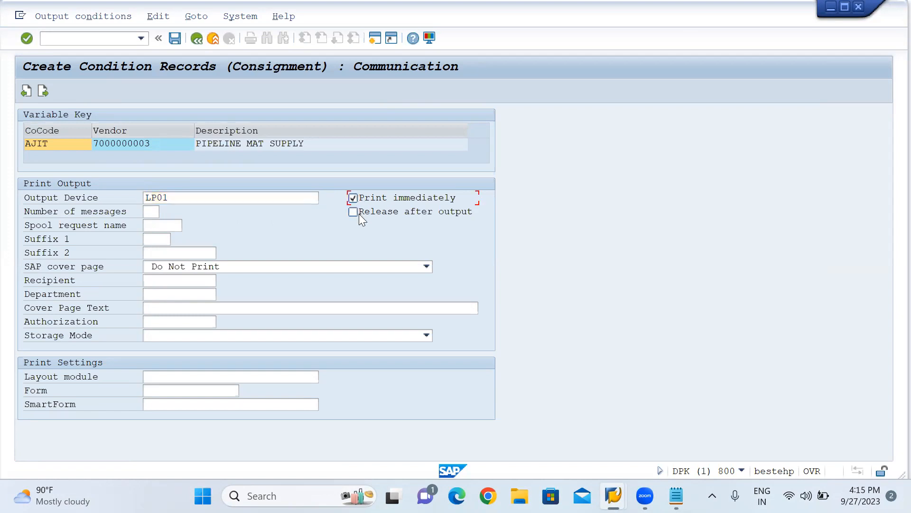
{"action": "left_click", "coordinate": [234, 268]}
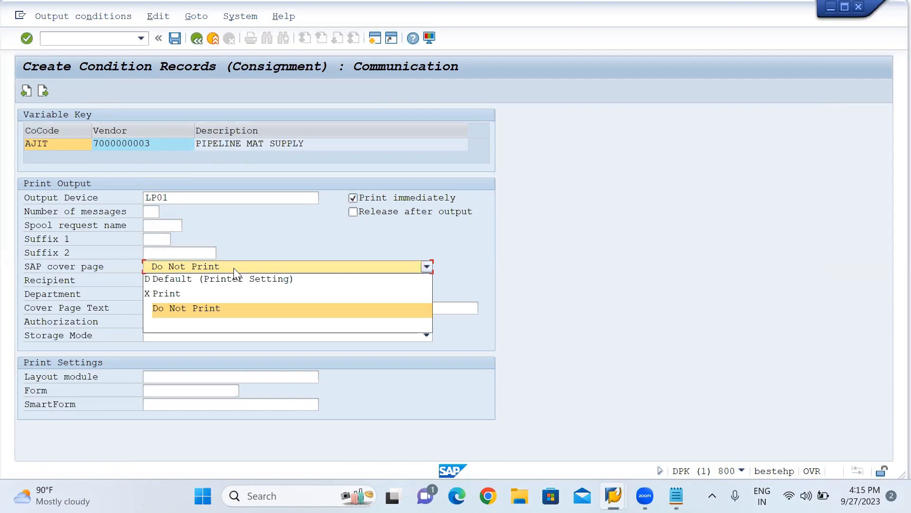
{"action": "left_click", "coordinate": [212, 279]}
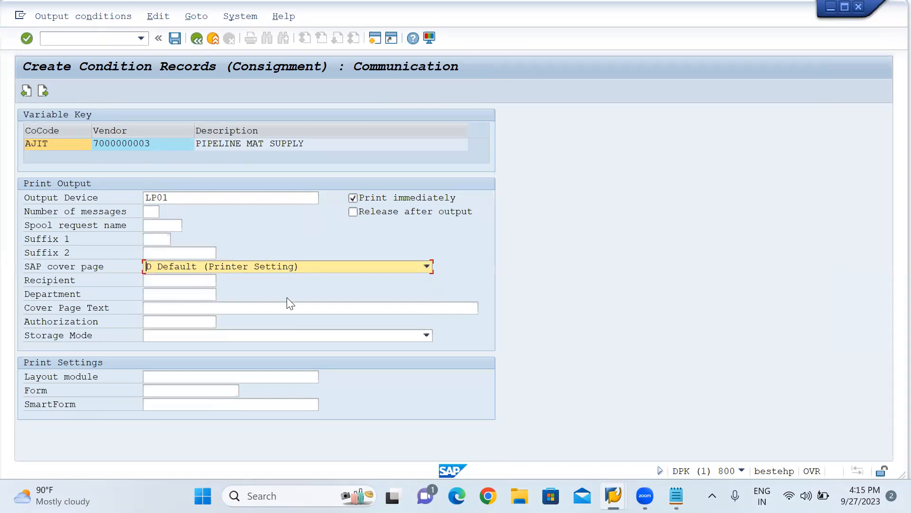
{"action": "key", "text": "Return"}
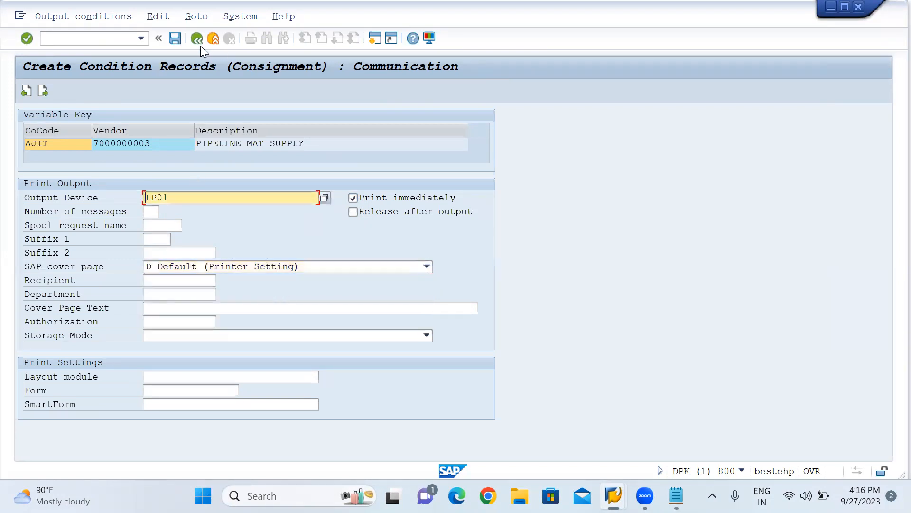
{"action": "left_click", "coordinate": [174, 38]}
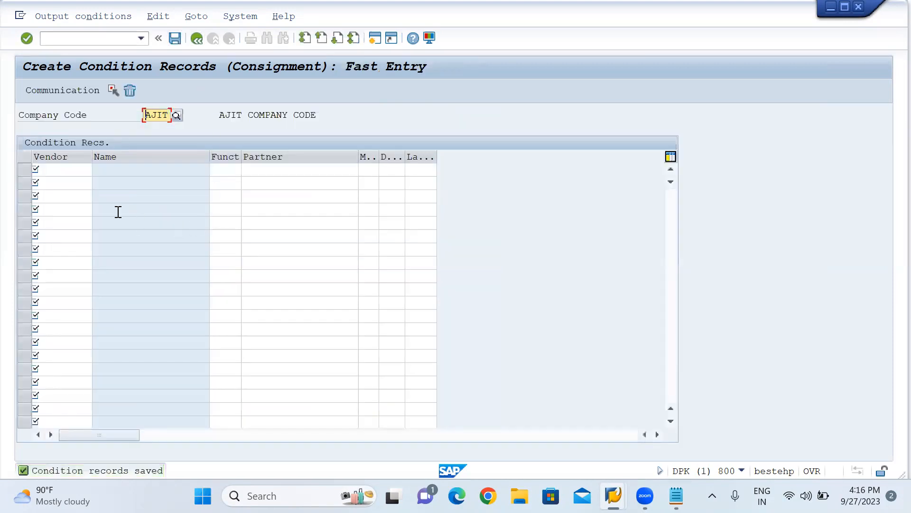
{"action": "left_click", "coordinate": [197, 42]}
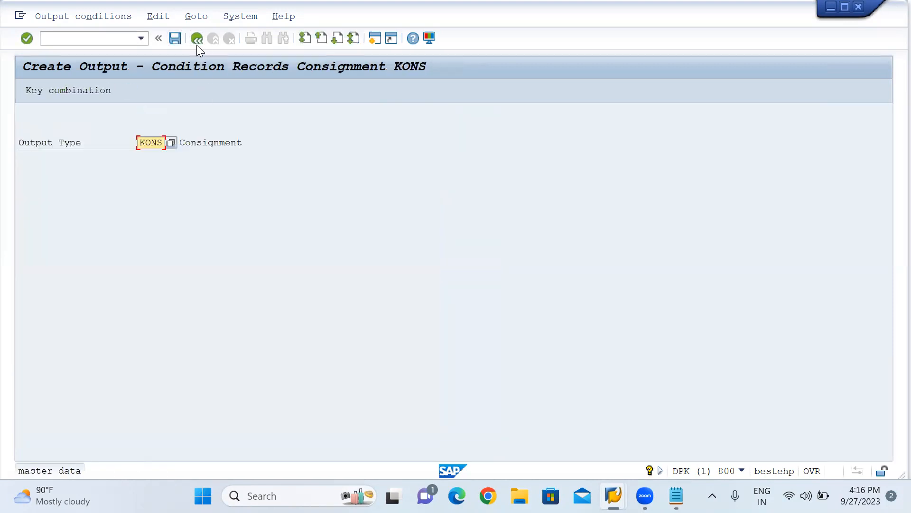
Open transaction MIGO for the goods consumption posting
{"action": "left_click", "coordinate": [88, 33]}
{"action": "type", "text": "/"}
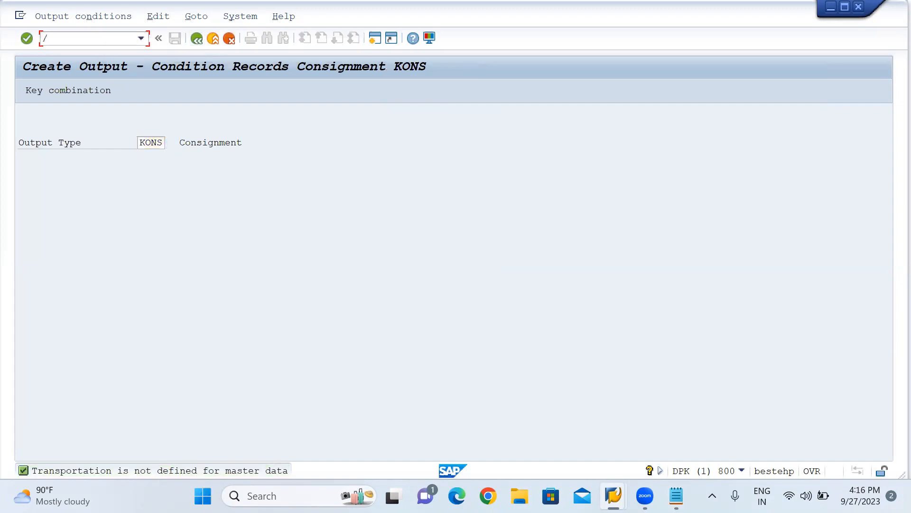
{"action": "type", "text": "NMIGO"}
{"action": "key", "text": "Return"}
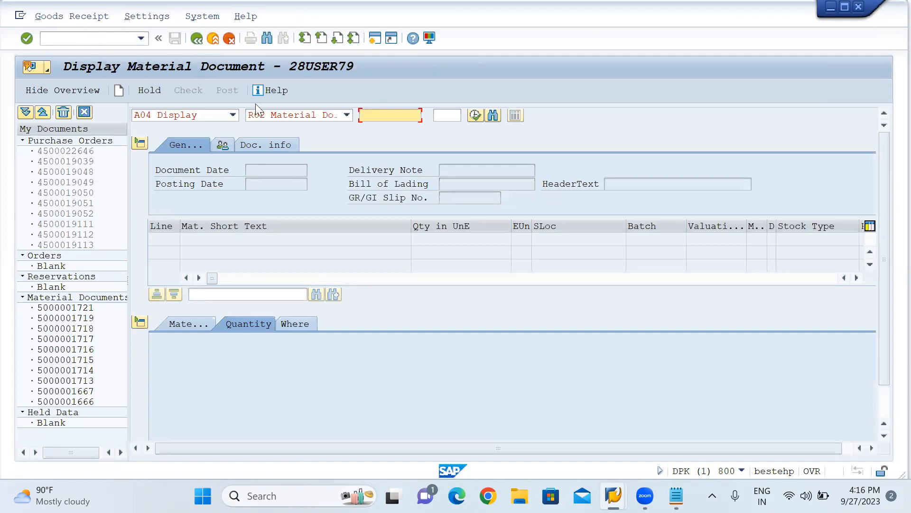
{"action": "left_click", "coordinate": [207, 115]}
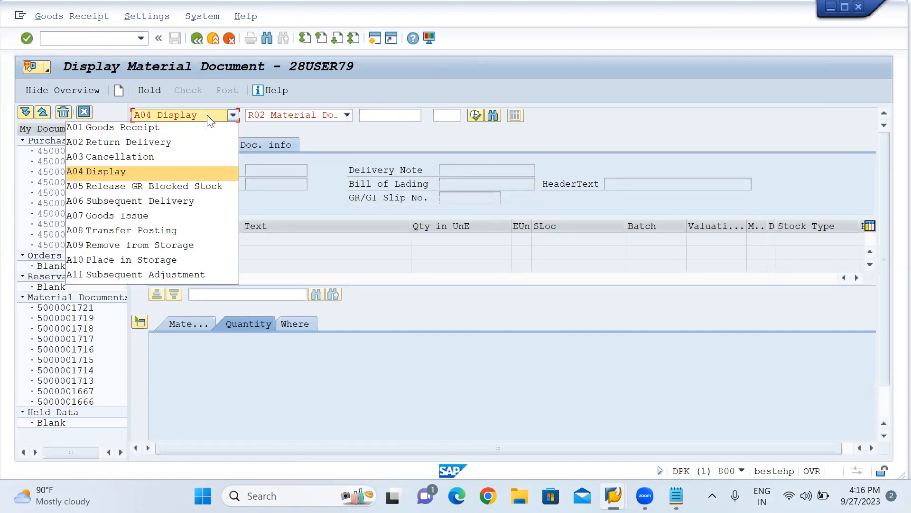
{"action": "left_click", "coordinate": [164, 133]}
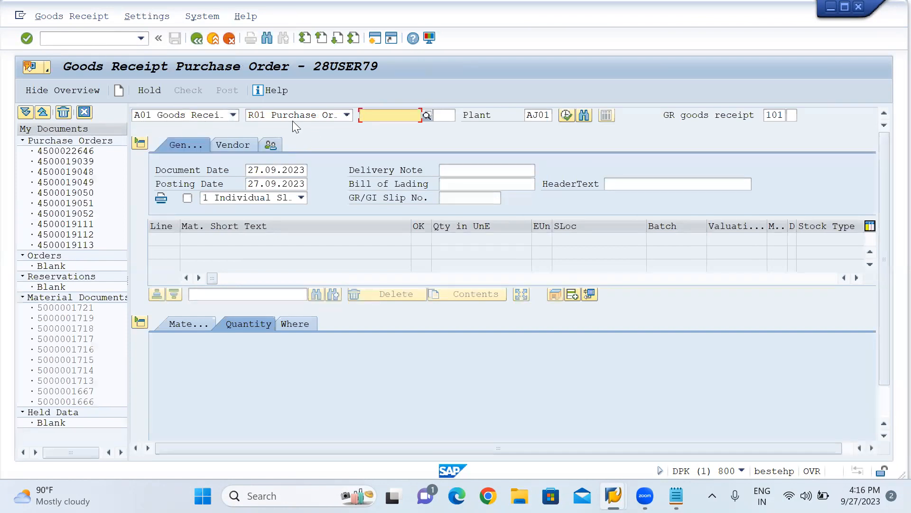
{"action": "left_click", "coordinate": [347, 115]}
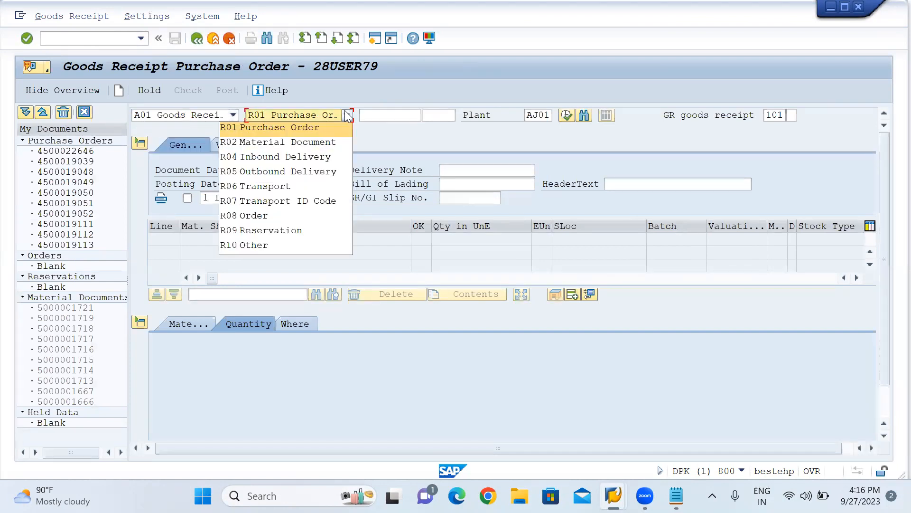
{"action": "left_click", "coordinate": [255, 245]}
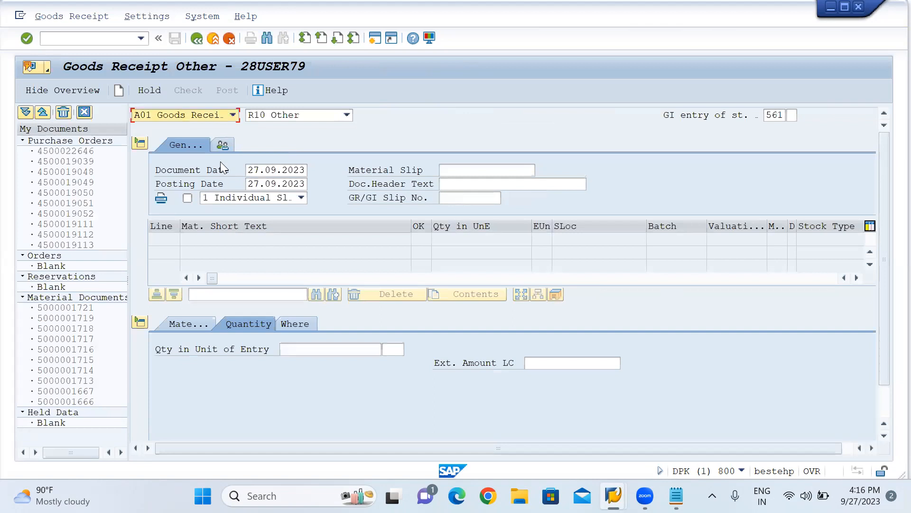
Set the MIGO action to A07 Goods Issue with R10 Other as the reference
{"action": "left_click", "coordinate": [231, 116]}
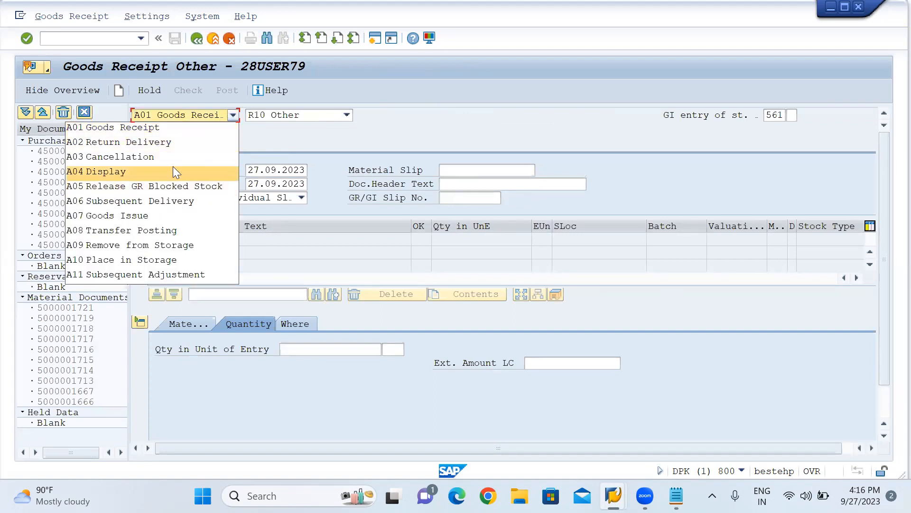
{"action": "left_click", "coordinate": [151, 215]}
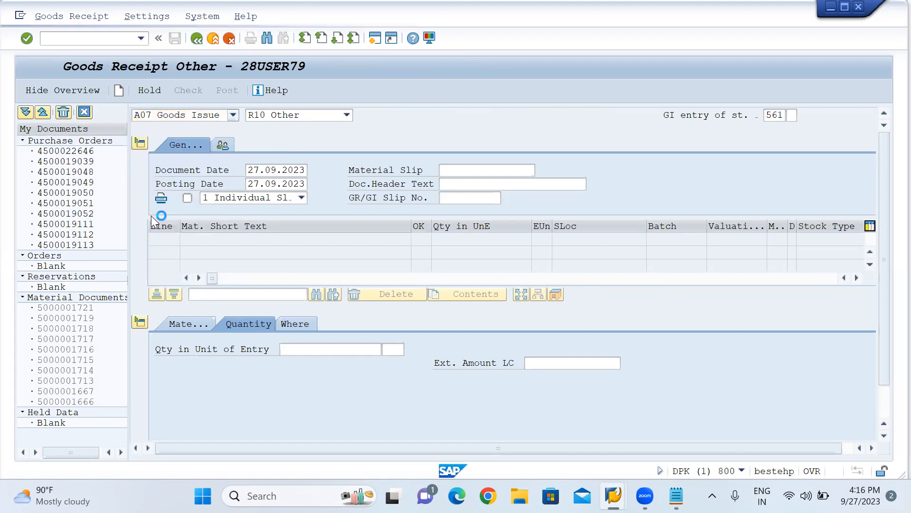
{"action": "left_click", "coordinate": [322, 116]}
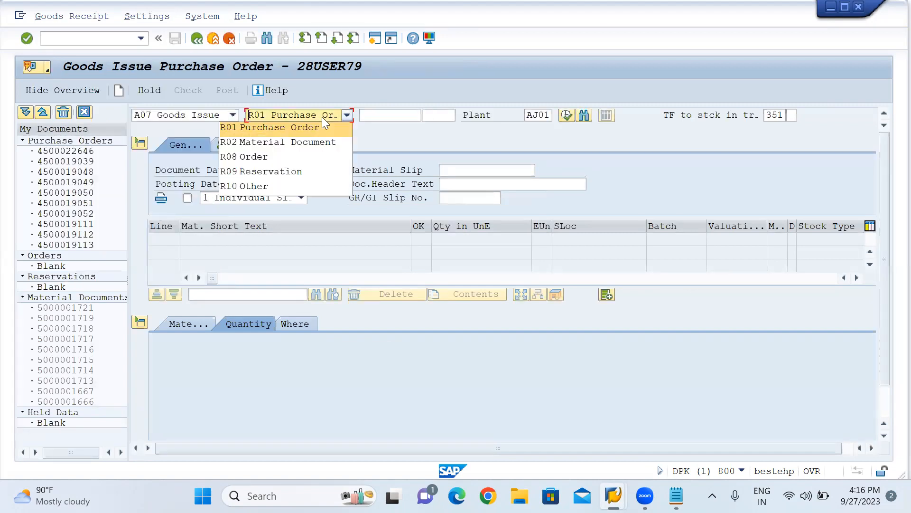
{"action": "left_click", "coordinate": [292, 186]}
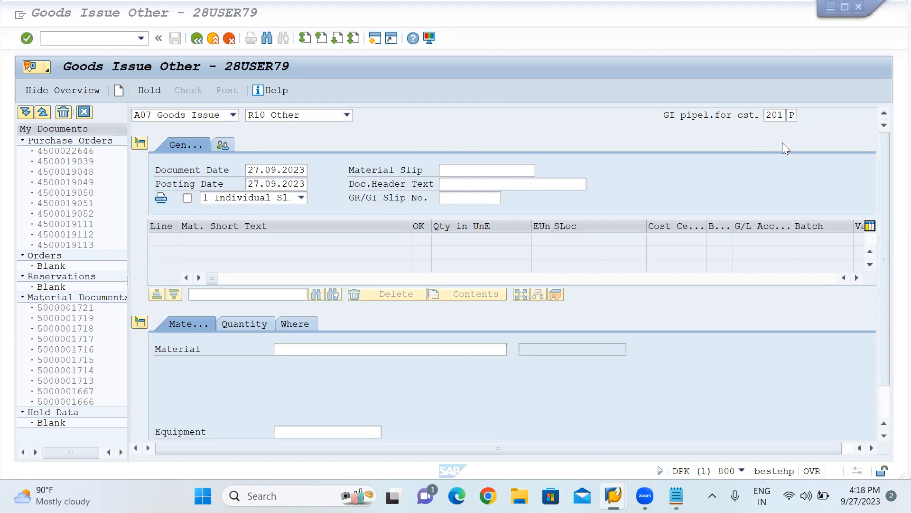
Look up the available movement types and choose 201 with special stock P, consumption for cost center from pipeline
{"action": "left_click", "coordinate": [778, 116]}
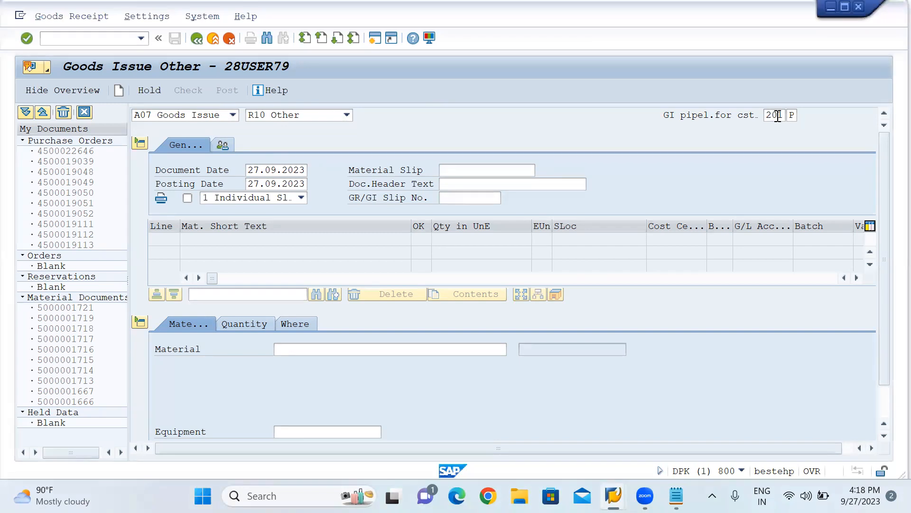
{"action": "left_click", "coordinate": [791, 116]}
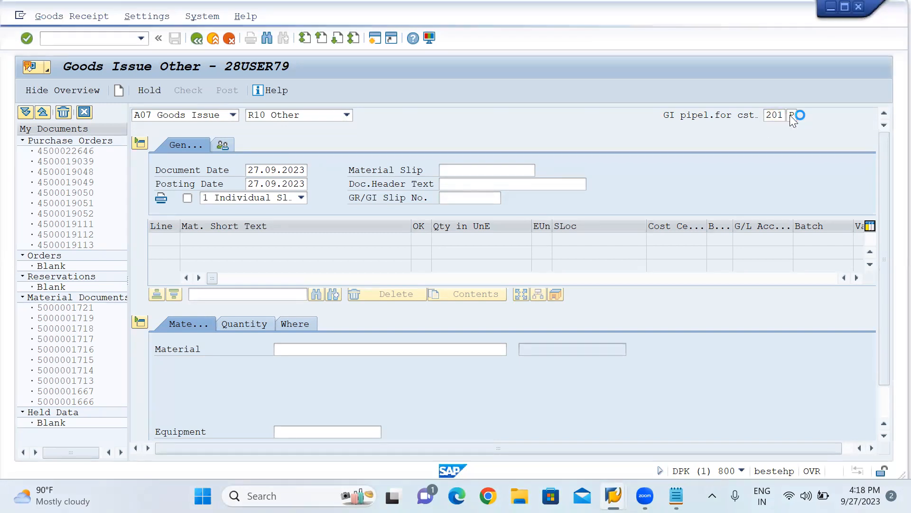
{"action": "scroll", "coordinate": [694, 319], "scroll_direction": "down", "scroll_amount": 7}
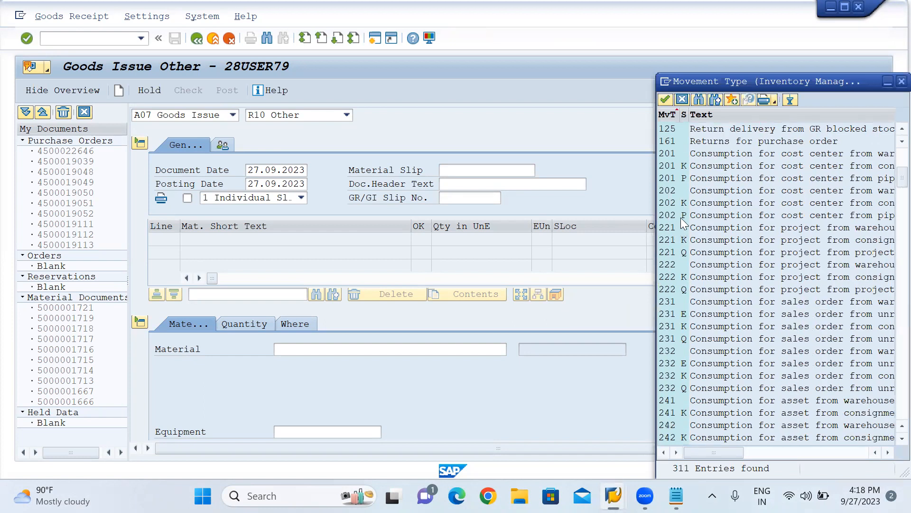
{"action": "double_click", "coordinate": [667, 180]}
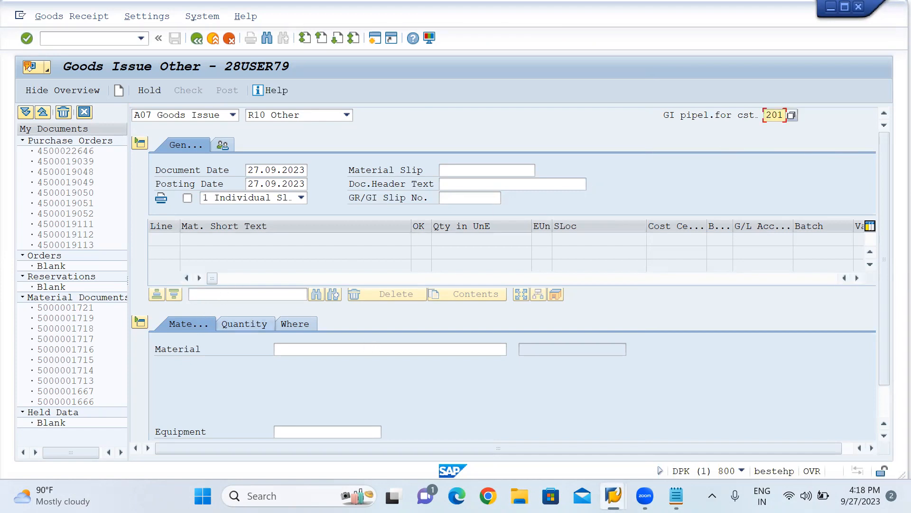
Copy the MAT- 50065991 line from the PIPELINE PROCESS note in Notepad and paste it as the goods issue material
{"action": "left_click", "coordinate": [676, 495]}
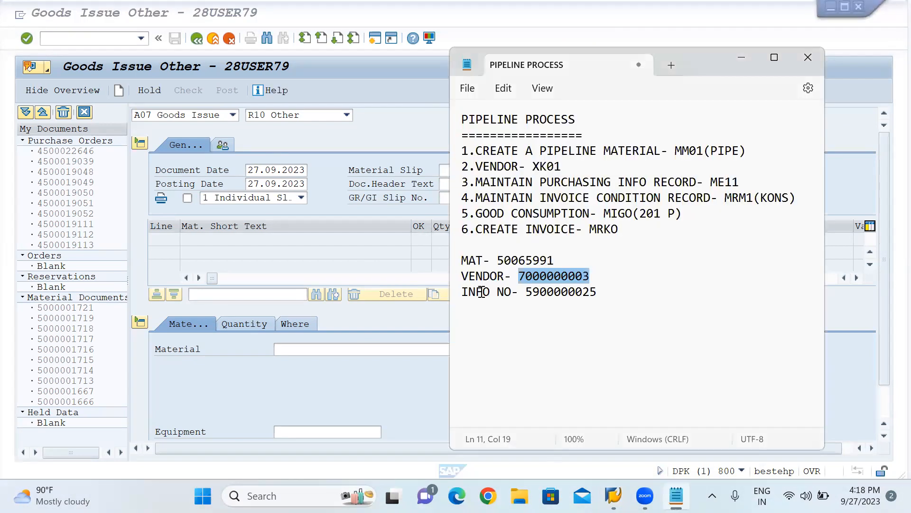
{"action": "left_click", "coordinate": [525, 260]}
{"action": "triple_click", "coordinate": [525, 260]}
{"action": "key", "text": "ctrl+c"}
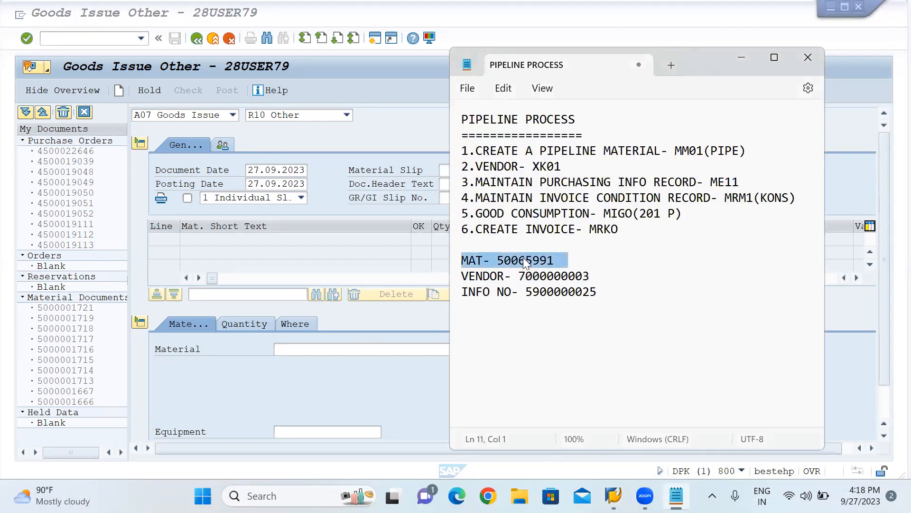
{"action": "left_click", "coordinate": [296, 348]}
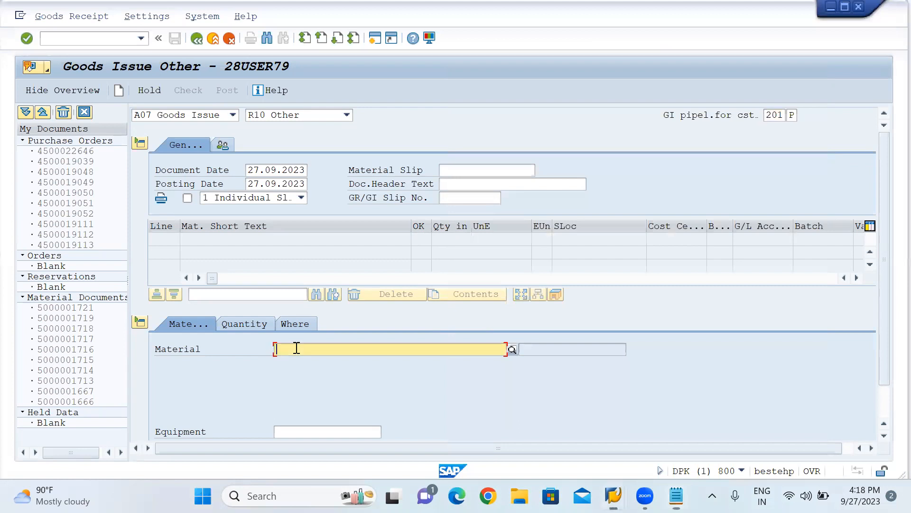
{"action": "key", "text": "ctrl+v"}
Enter 1000 as the item's quantity in unit of entry
{"action": "left_click", "coordinate": [229, 324]}
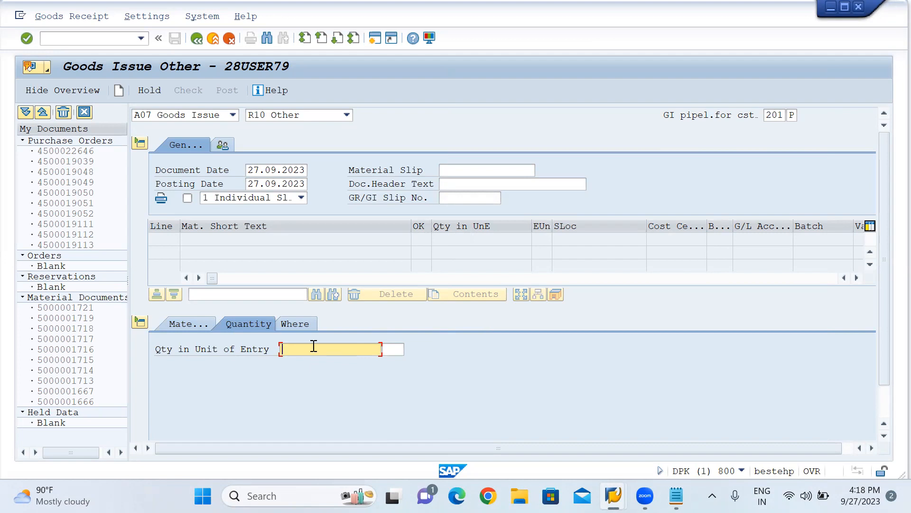
{"action": "type", "text": "1"}
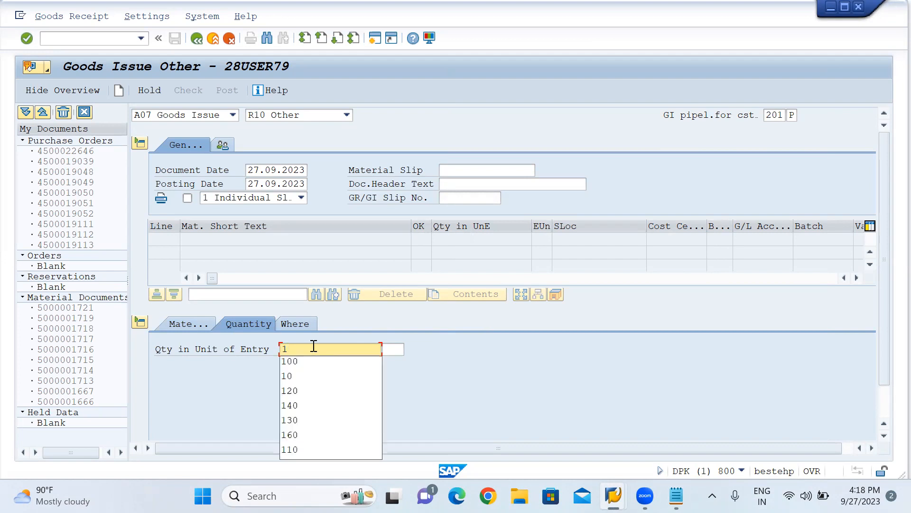
{"action": "type", "text": "000"}
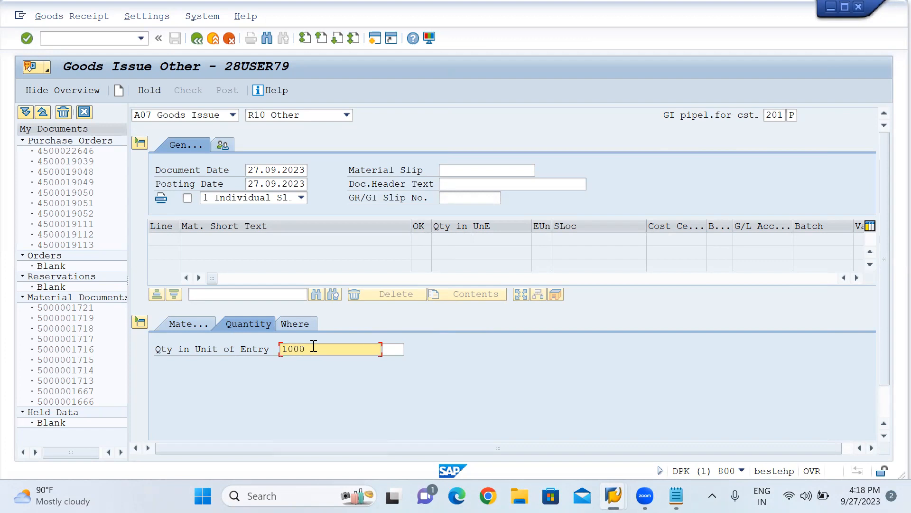
Set the item's plant to AJ01 and its storage location to 1000, and submit the entries
{"action": "left_click", "coordinate": [292, 324]}
{"action": "left_click", "coordinate": [293, 378]}
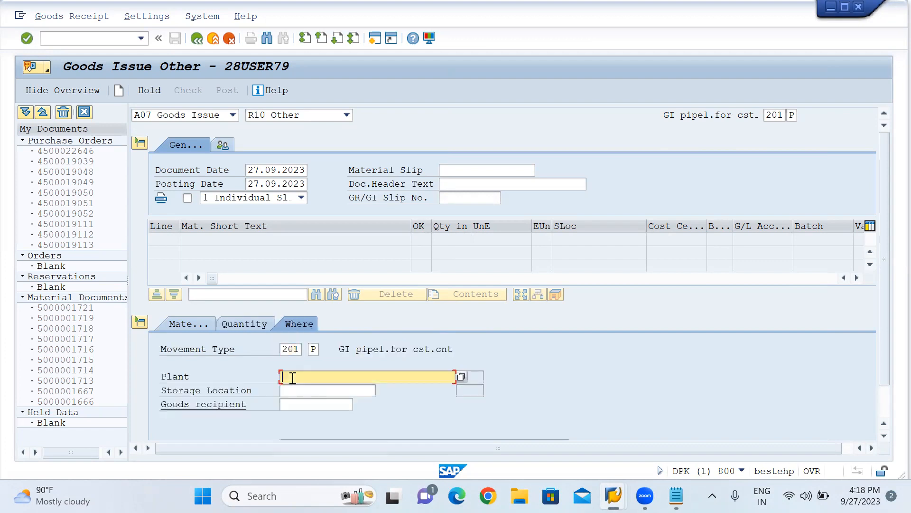
{"action": "type", "text": "AJ01"}
{"action": "left_click", "coordinate": [303, 392]}
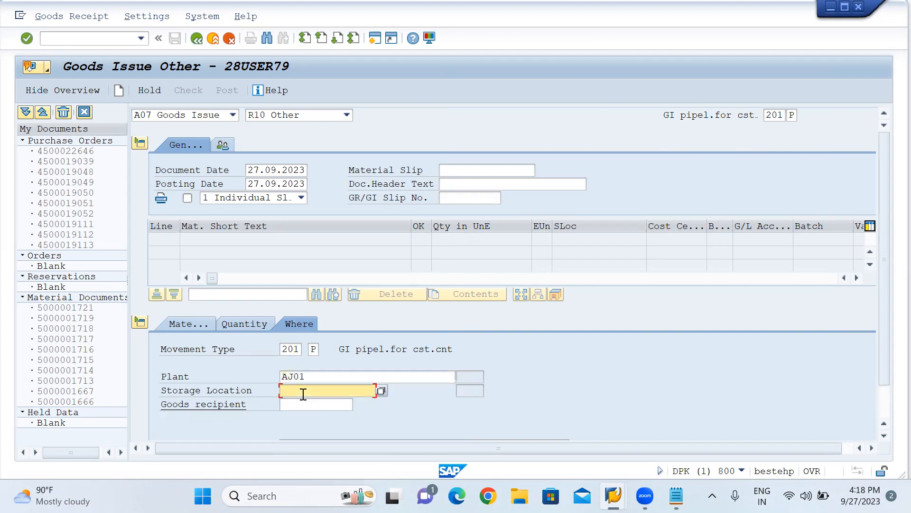
{"action": "type", "text": "1000"}
{"action": "key", "text": "Return"}
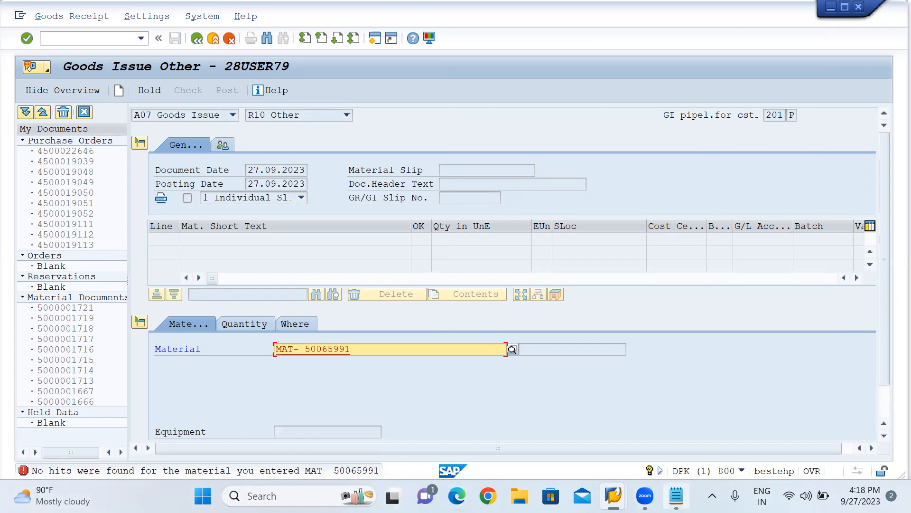
Check the material number in the note and correct the item's material to 50065991 by removing the MAT- prefix
{"action": "left_click", "coordinate": [676, 496]}
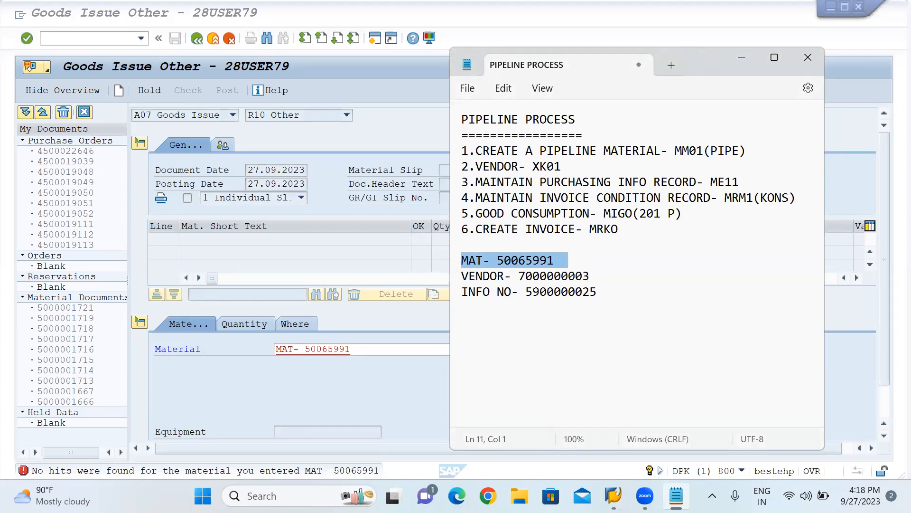
{"action": "left_click", "coordinate": [614, 403]}
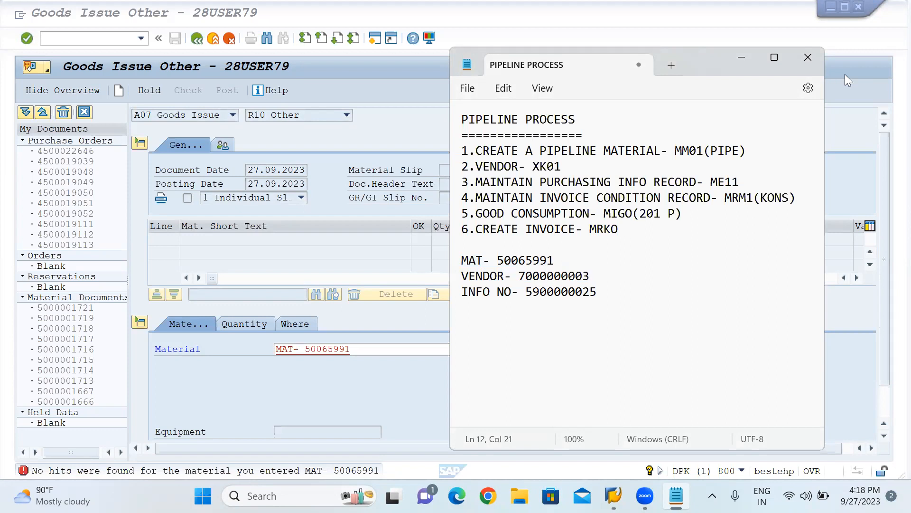
{"action": "left_click", "coordinate": [812, 57]}
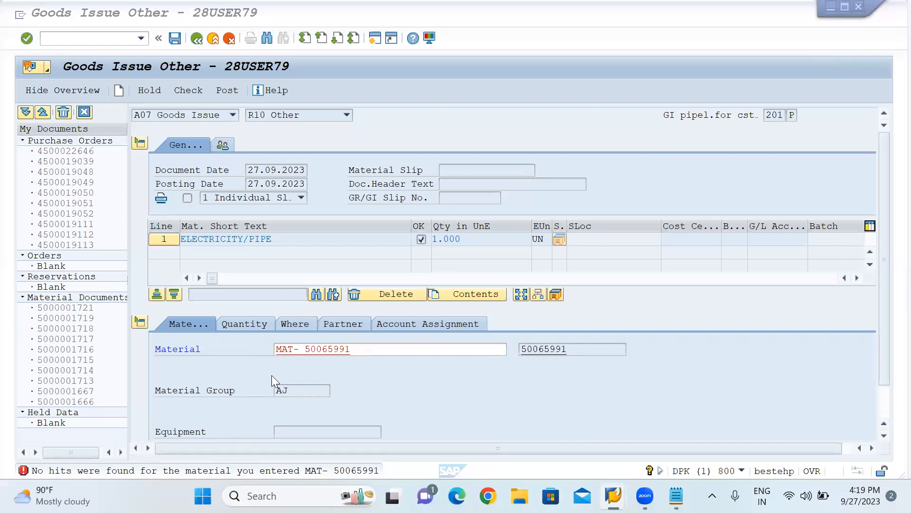
{"action": "left_click", "coordinate": [307, 351]}
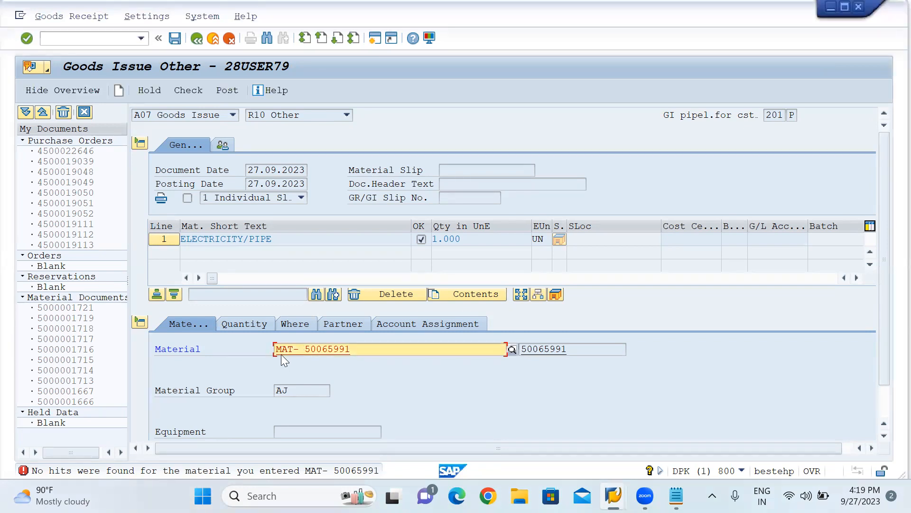
{"action": "left_click_drag", "start_coordinate": [305, 349], "coordinate": [261, 345]}
{"action": "key", "text": "BackSpace"}
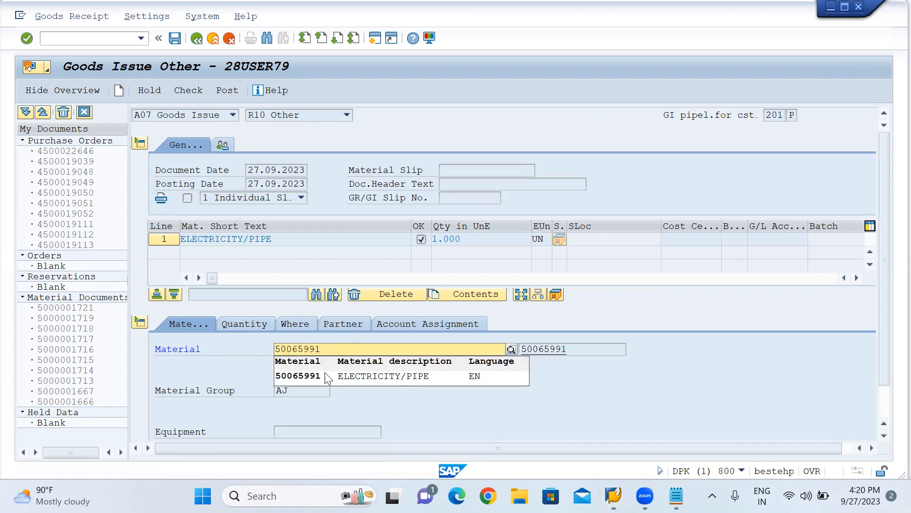
{"action": "left_click", "coordinate": [322, 376]}
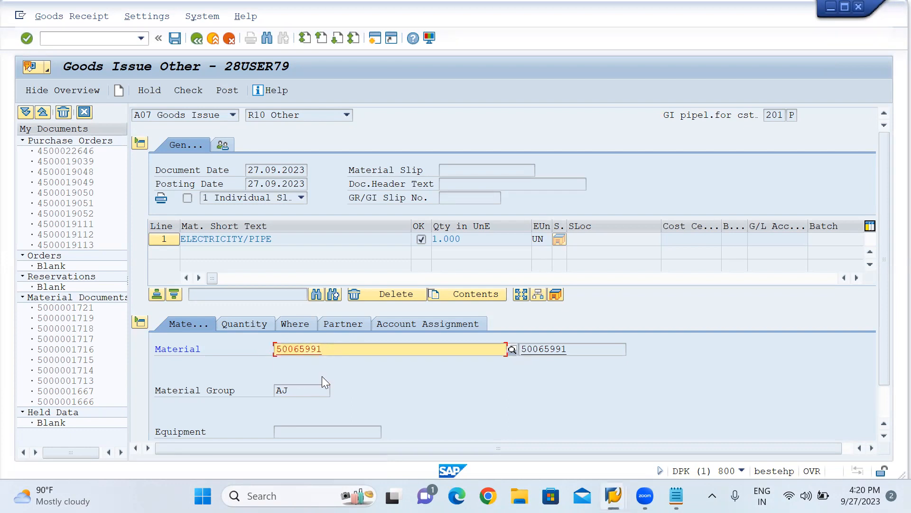
{"action": "key", "text": "Return"}
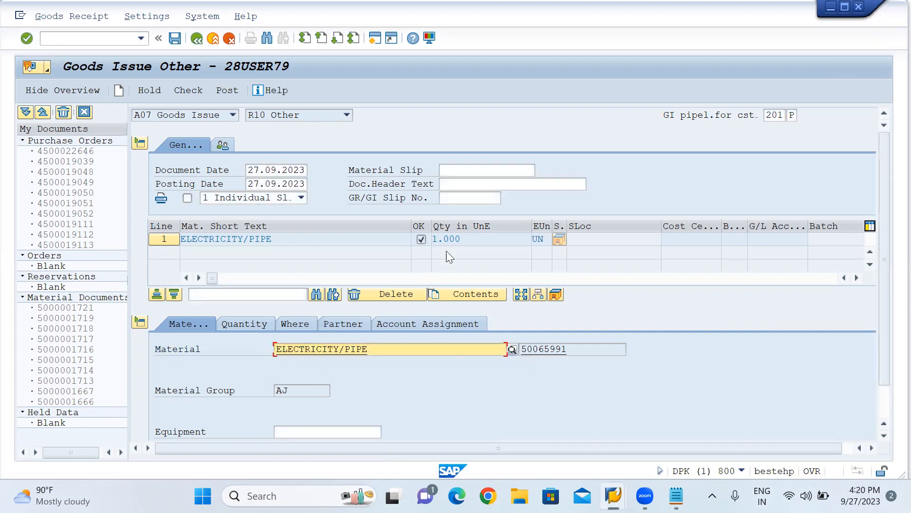
Check the goods issue document for missing data and close the message log
{"action": "scroll", "coordinate": [444, 334], "scroll_direction": "down", "scroll_amount": 1}
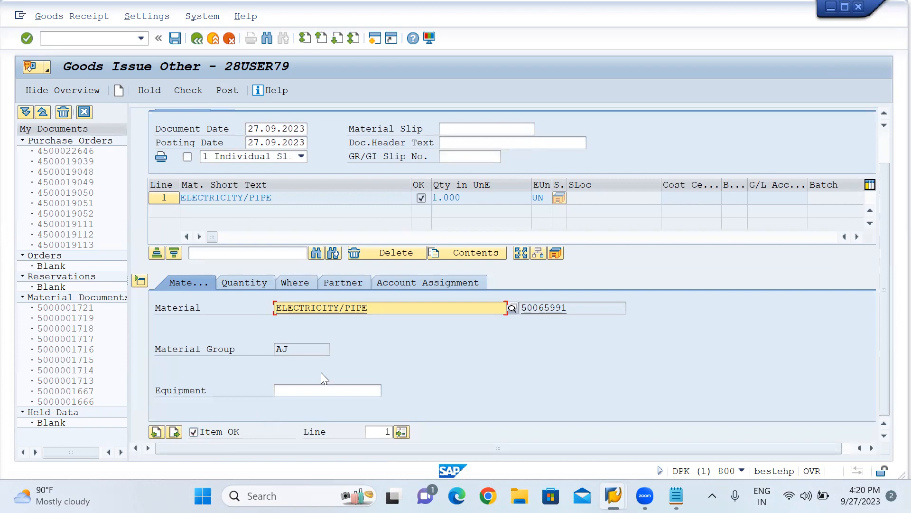
{"action": "scroll", "coordinate": [321, 372], "scroll_direction": "up", "scroll_amount": 1}
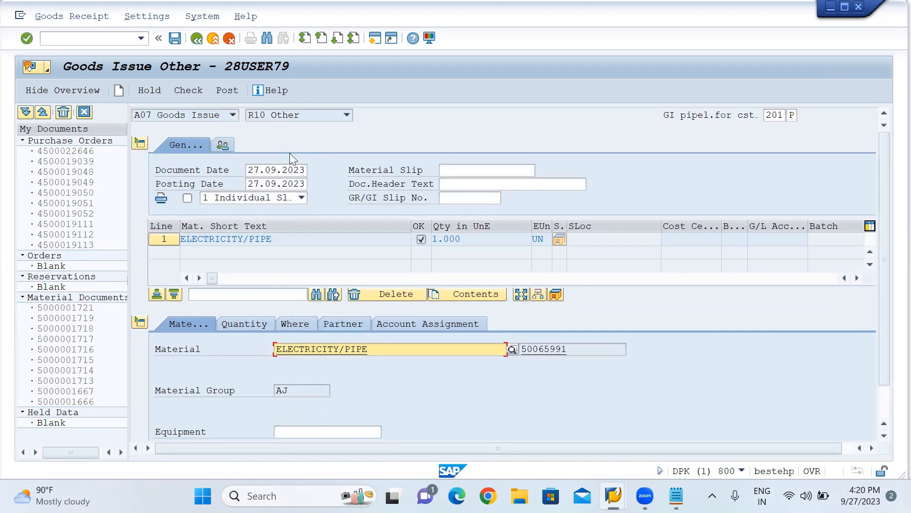
{"action": "left_click", "coordinate": [192, 91]}
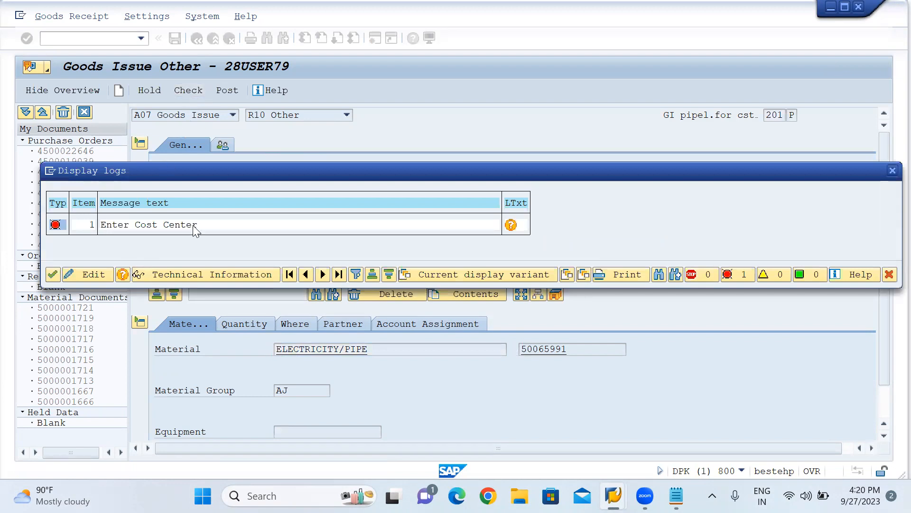
{"action": "left_click", "coordinate": [53, 275]}
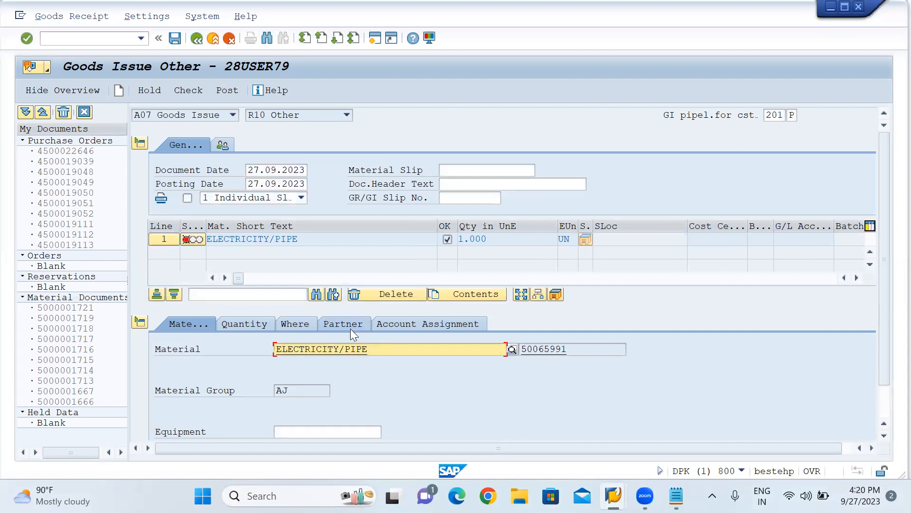
Assign cost center AJIT-1 to the ELECTRICITY/PIPE item
{"action": "left_click", "coordinate": [406, 325]}
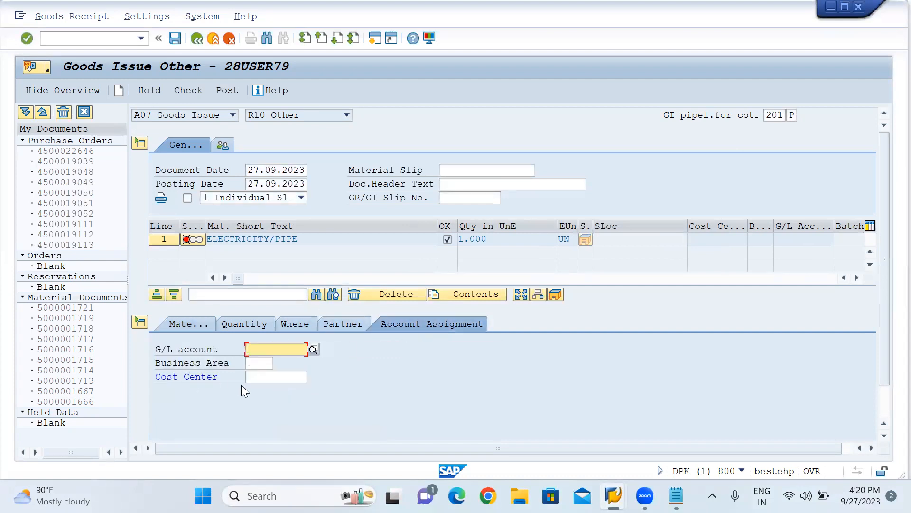
{"action": "left_click", "coordinate": [260, 378]}
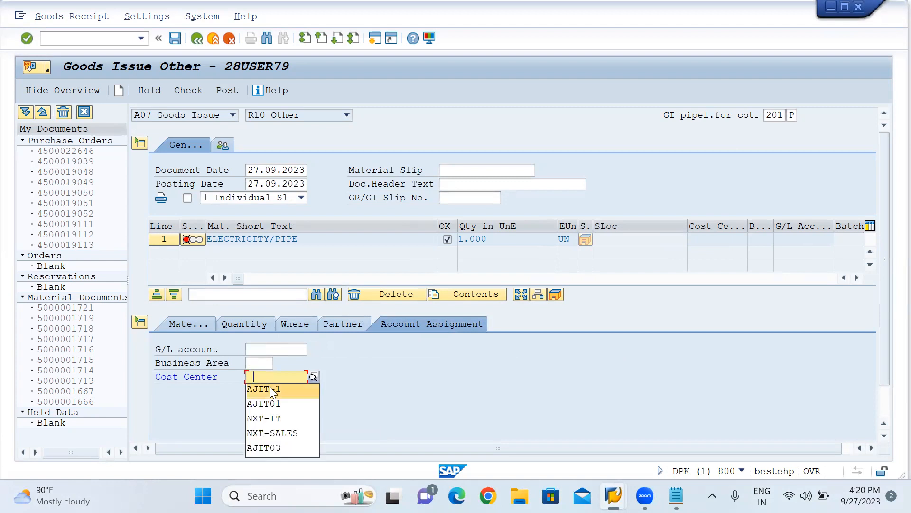
{"action": "left_click", "coordinate": [270, 389]}
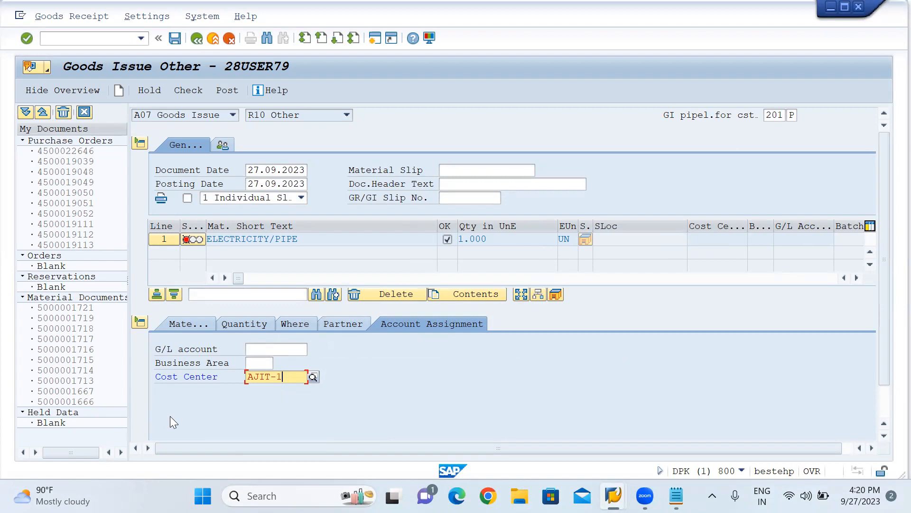
{"action": "key", "text": "Return"}
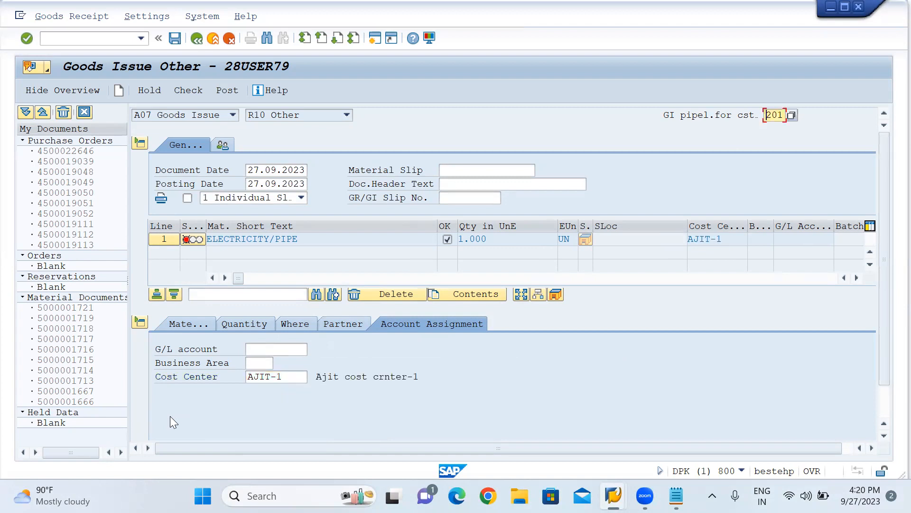
Check and post the goods issue, and copy the material document number from the posting message
{"action": "left_click", "coordinate": [197, 89]}
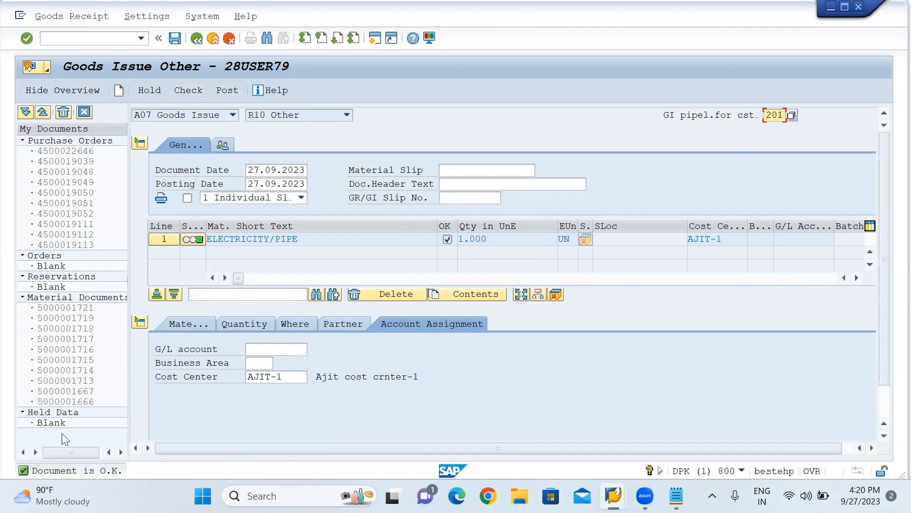
{"action": "left_click", "coordinate": [225, 89]}
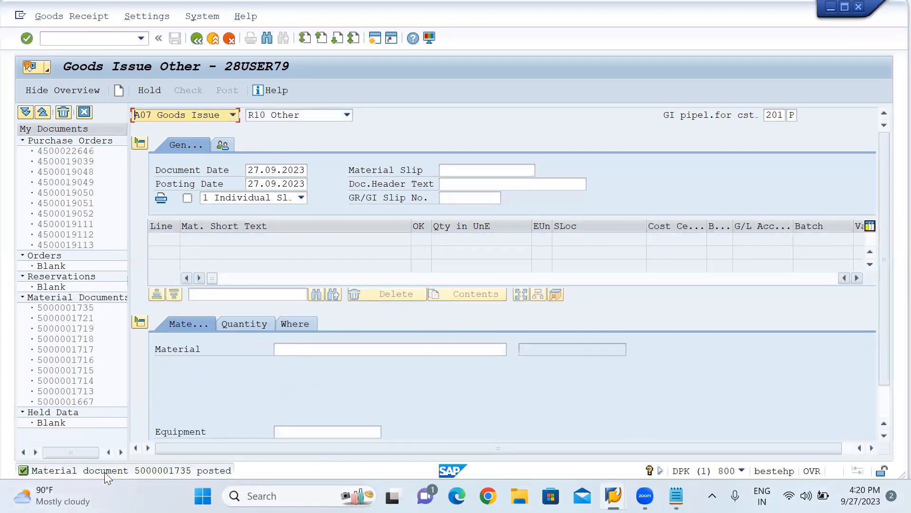
{"action": "double_click", "coordinate": [104, 471]}
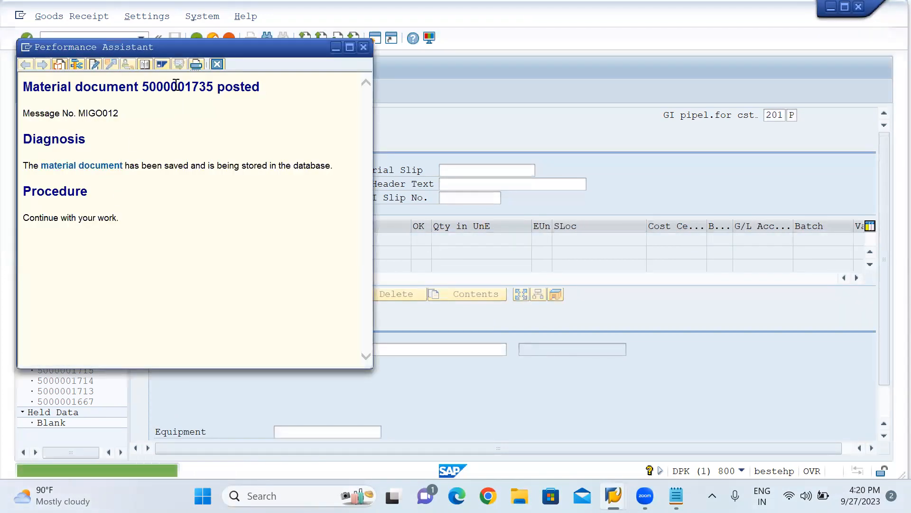
{"action": "double_click", "coordinate": [175, 85]}
{"action": "key", "text": "ctrl+c"}
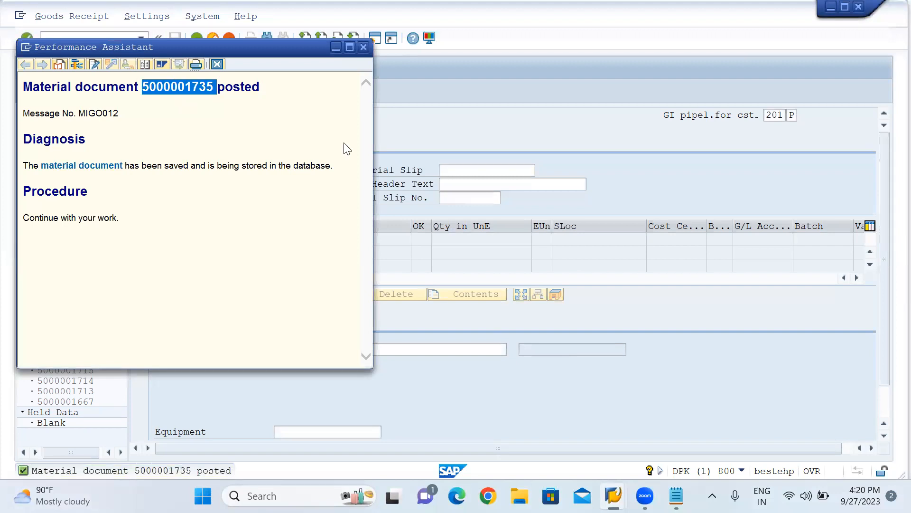
{"action": "left_click", "coordinate": [363, 47]}
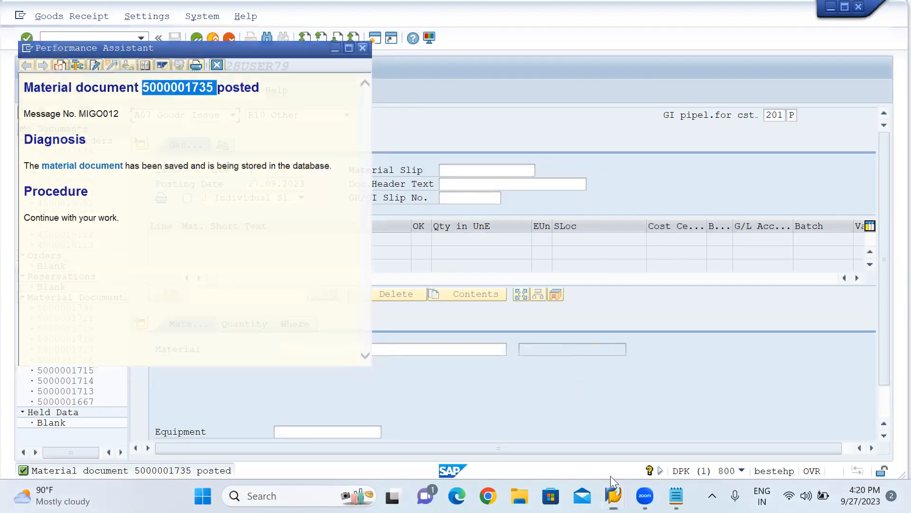
{"action": "left_click", "coordinate": [676, 496]}
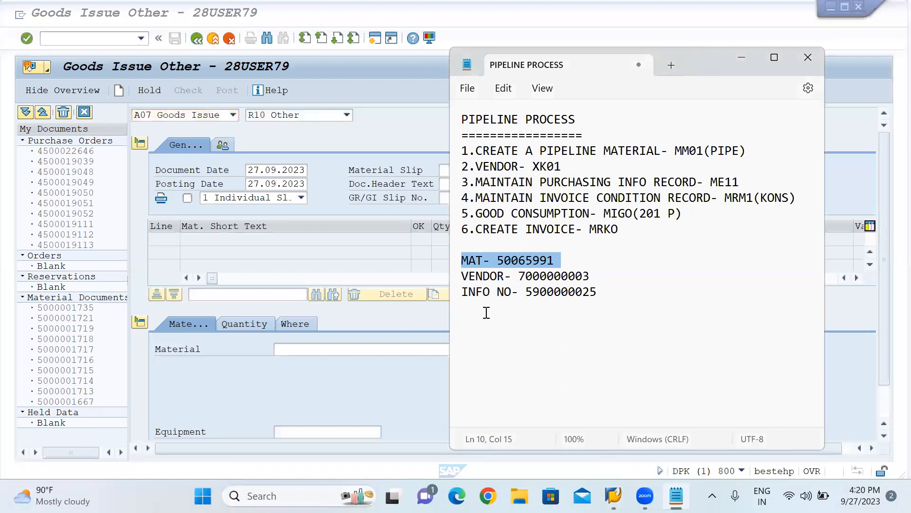
{"action": "left_click", "coordinate": [488, 296]}
{"action": "left_click", "coordinate": [617, 297]}
{"action": "key", "text": "Return"}
{"action": "type", "text": "G"}
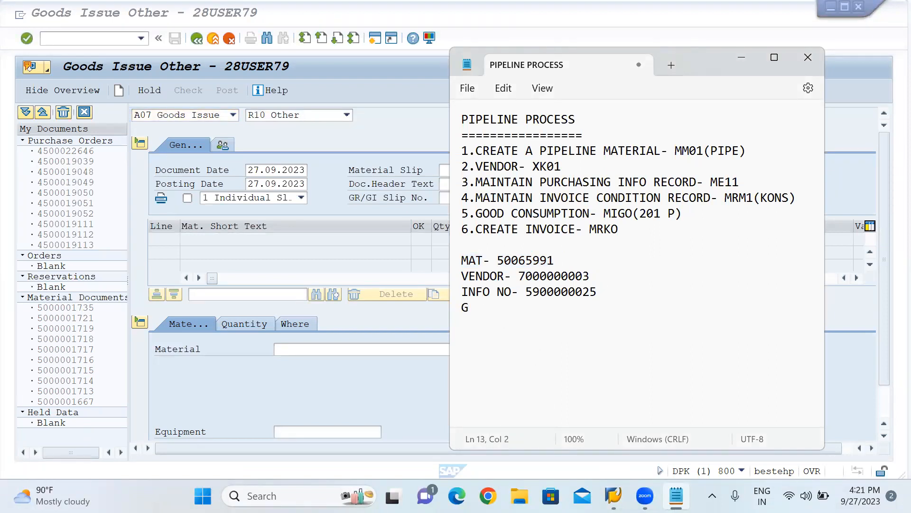
{"action": "type", "text": "R-"}
{"action": "key", "text": "ctrl+v"}
{"action": "key", "text": "Return"}
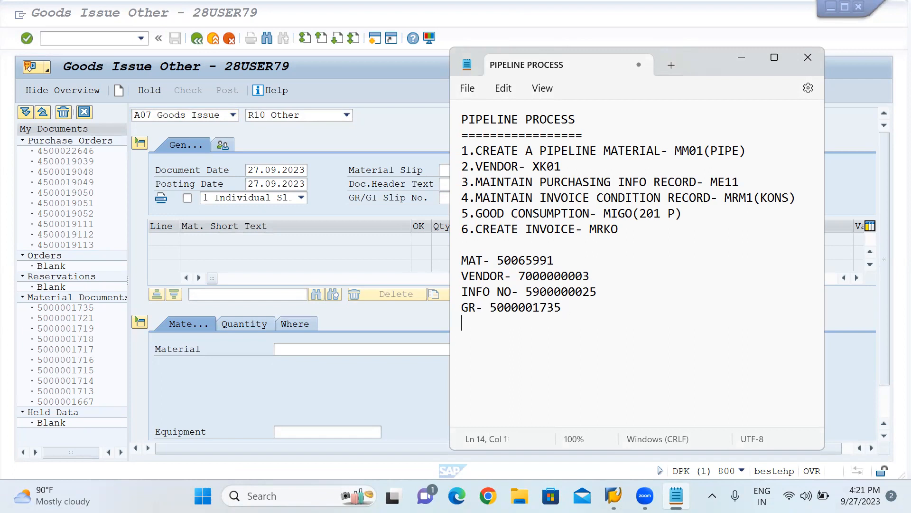
Add the line "STOCK- NO STOCK" to the note and return to the SAP window
{"action": "type", "text": "IF"}
{"action": "key", "text": "BackSpace"}
{"action": "key", "text": "BackSpace"}
{"action": "key", "text": "BackSpace"}
{"action": "type", "text": "STOCK- NO STOCK"}
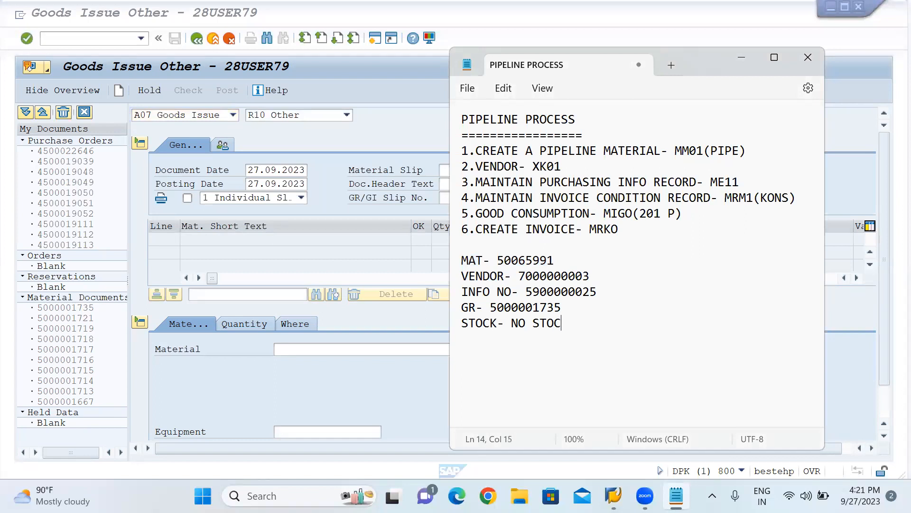
{"action": "left_click", "coordinate": [741, 60]}
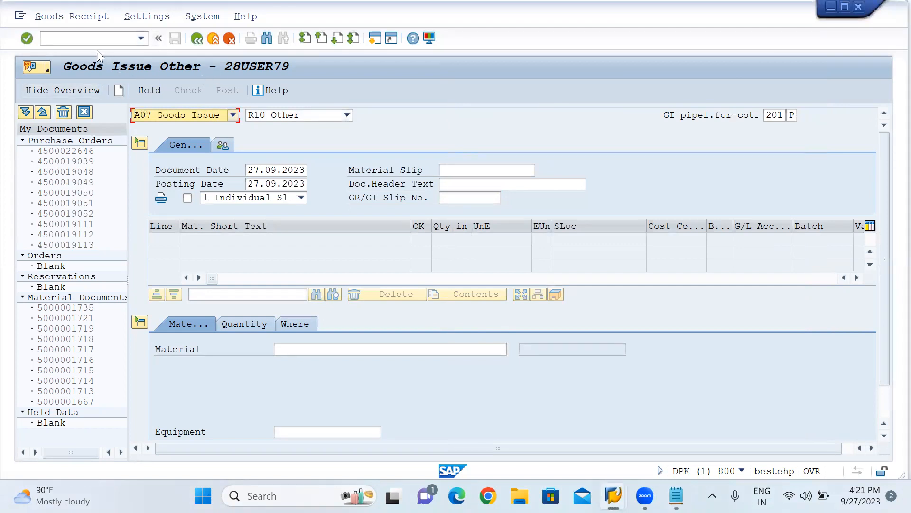
Open transaction MRKO and list the unsettled pipeline withdrawals for company code AJIT, excluding consignment
{"action": "left_click", "coordinate": [91, 38]}
{"action": "type", "text": "/NM"}
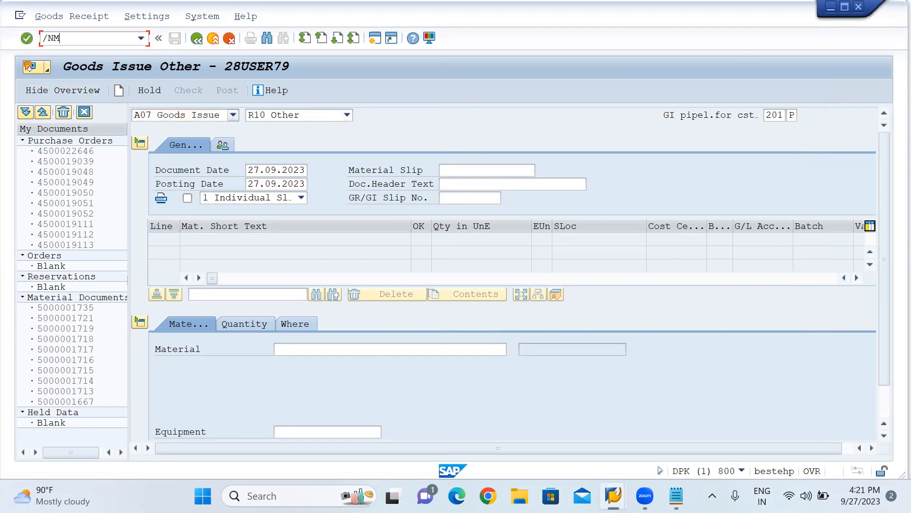
{"action": "type", "text": "RKO"}
{"action": "key", "text": "Return"}
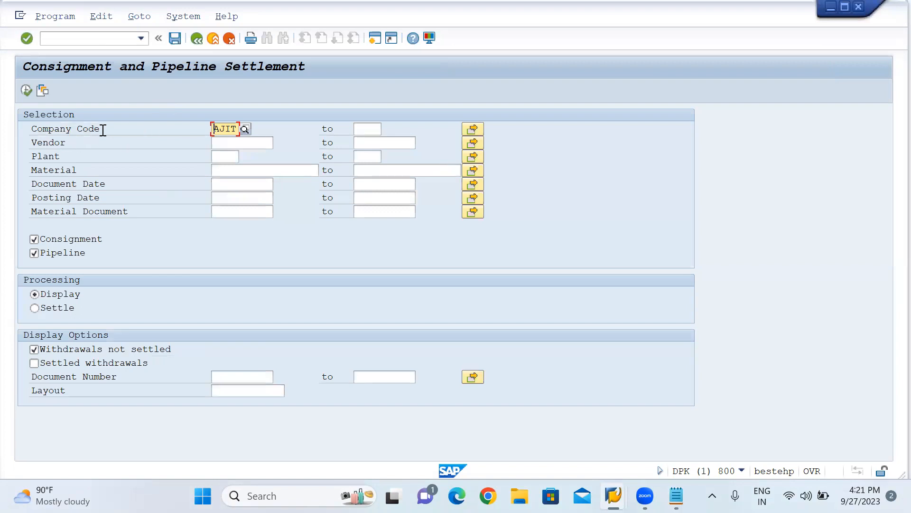
{"action": "left_click", "coordinate": [33, 239]}
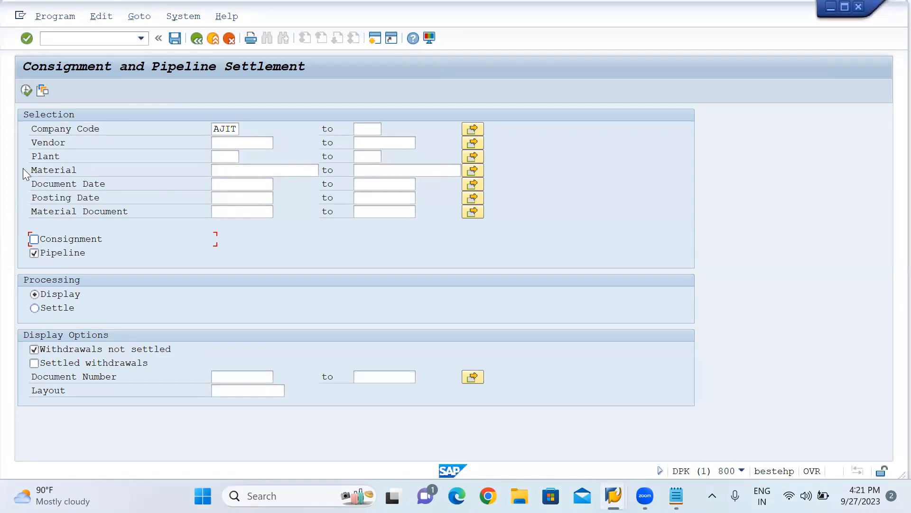
{"action": "left_click", "coordinate": [27, 94]}
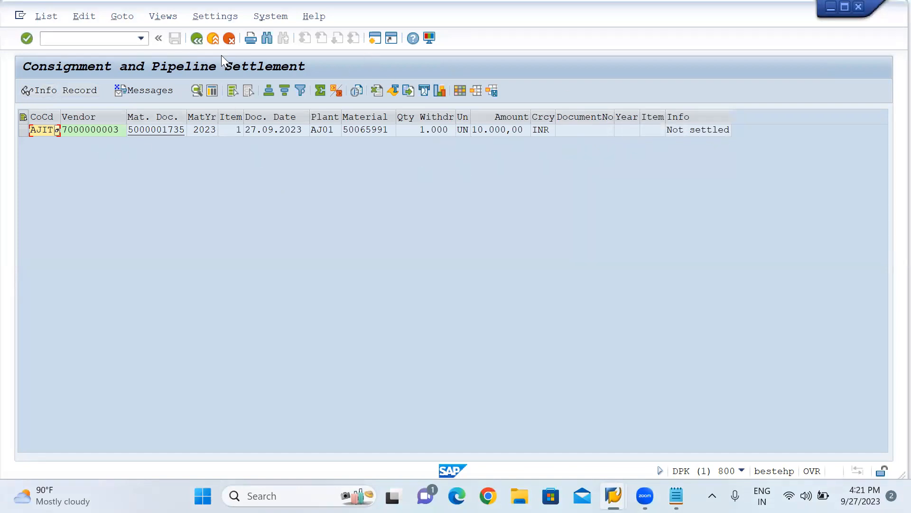
Return to the MRKO selection and run it in Settle mode for the pipeline withdrawals
{"action": "left_click", "coordinate": [213, 39]}
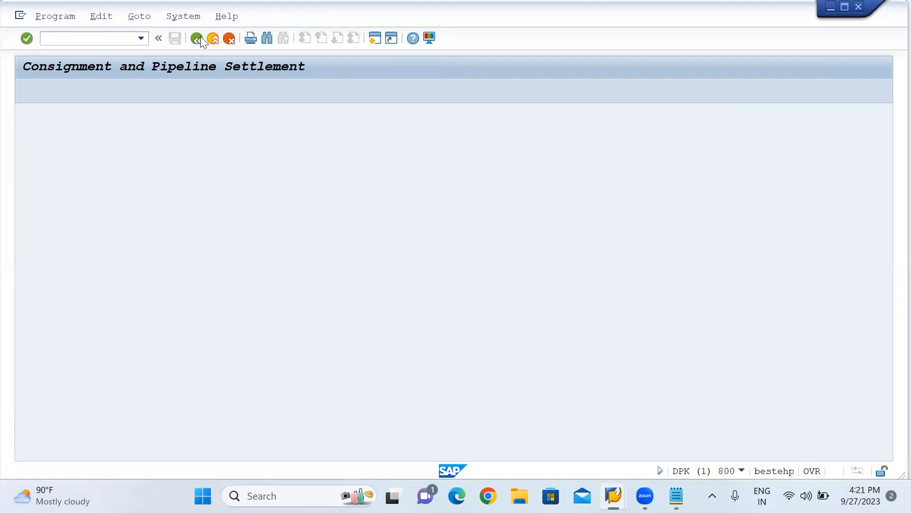
{"action": "left_click", "coordinate": [35, 308]}
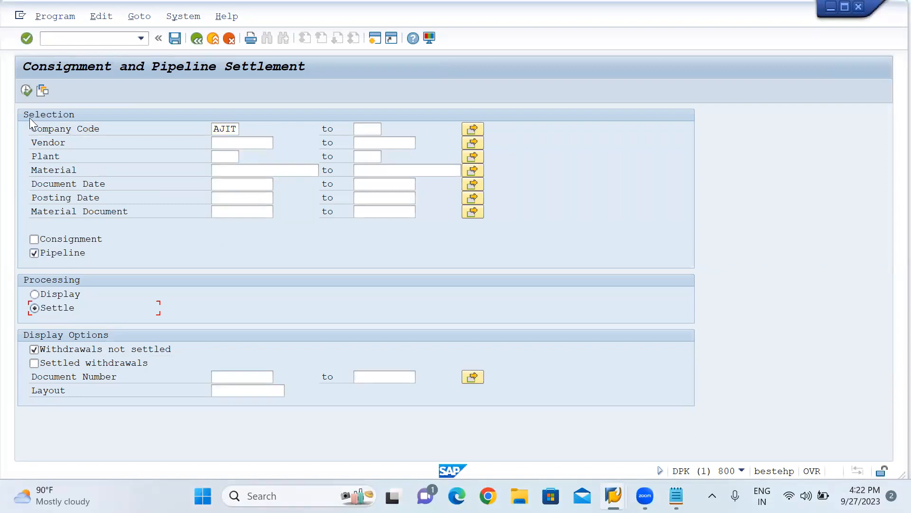
{"action": "left_click", "coordinate": [28, 94]}
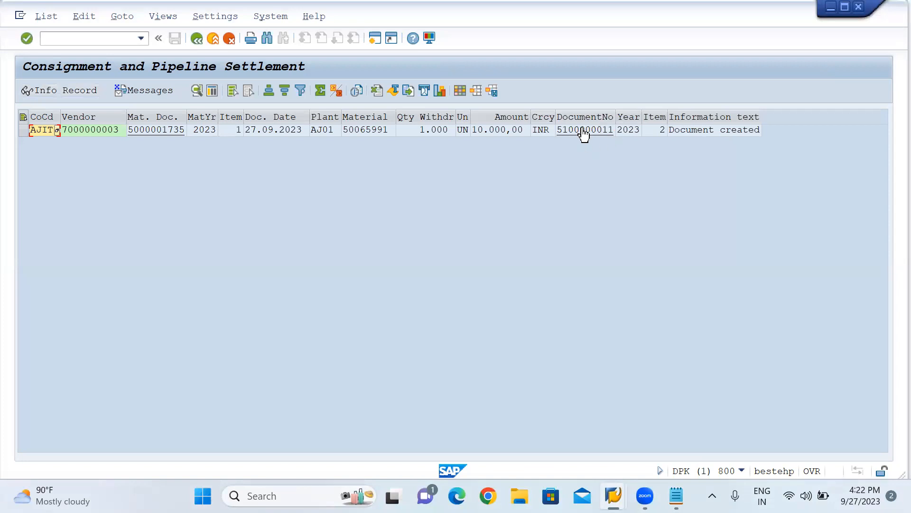
Open the invoice document of the settled withdrawal and copy its document number
{"action": "left_click", "coordinate": [561, 134]}
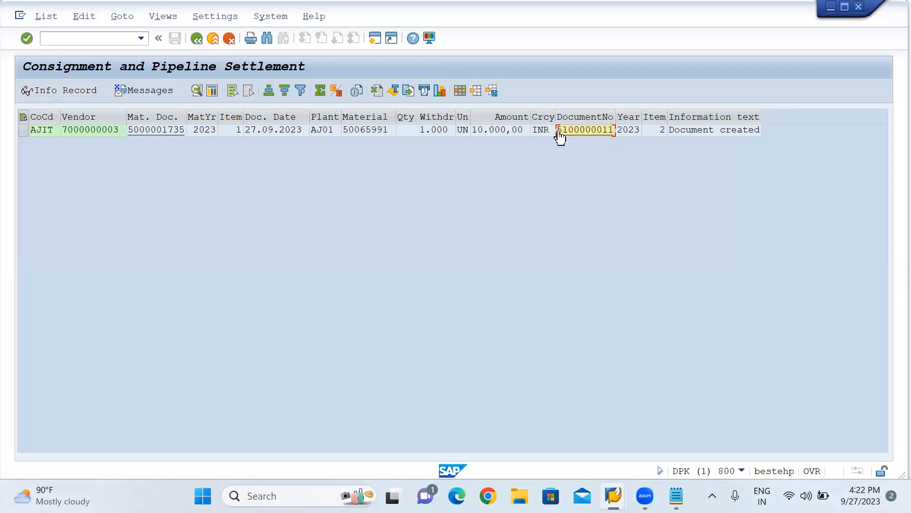
{"action": "double_click", "coordinate": [591, 128]}
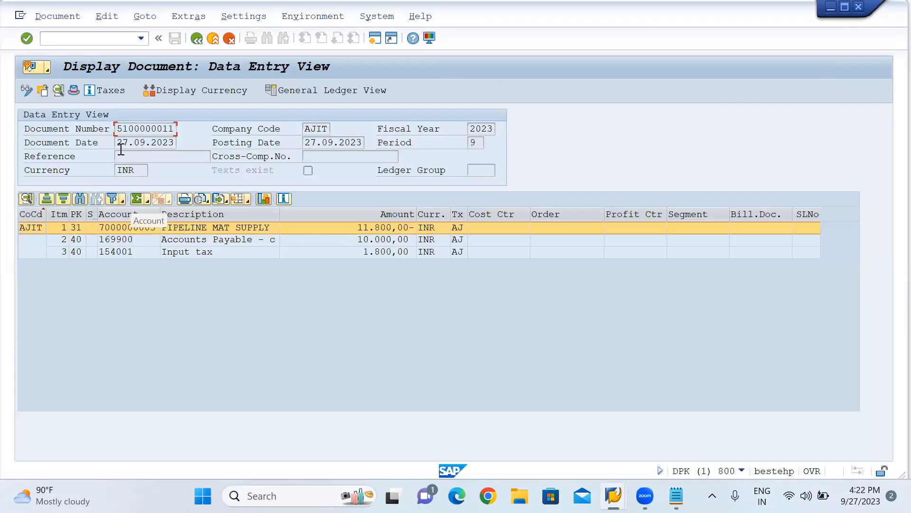
{"action": "left_click_drag", "start_coordinate": [121, 129], "coordinate": [193, 127]}
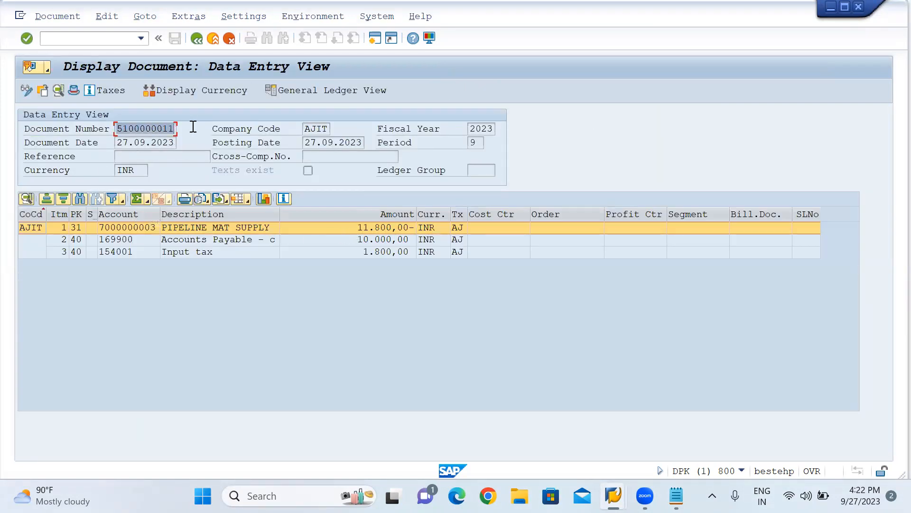
{"action": "key", "text": "ctrl+c"}
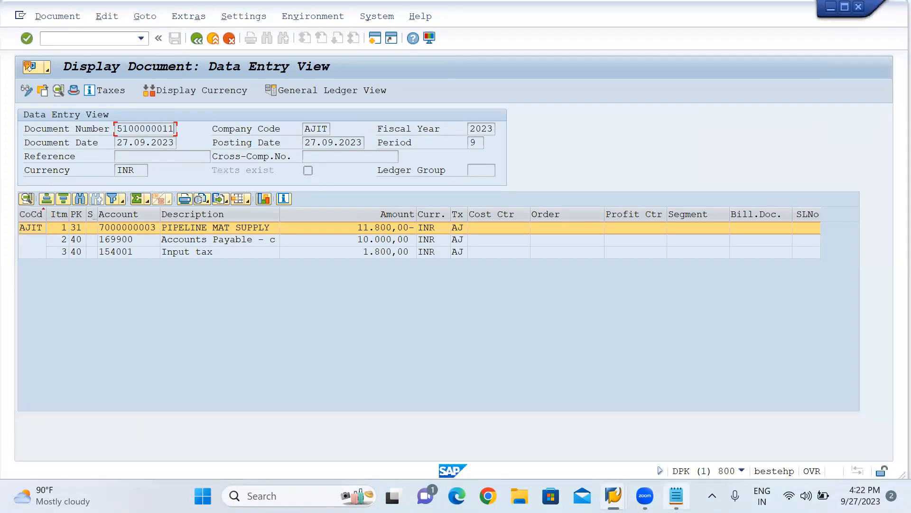
{"action": "left_click", "coordinate": [676, 496]}
{"action": "left_click", "coordinate": [488, 344]}
{"action": "left_click", "coordinate": [584, 325]}
{"action": "key", "text": "Return"}
{"action": "type", "text": "INVOICE"}
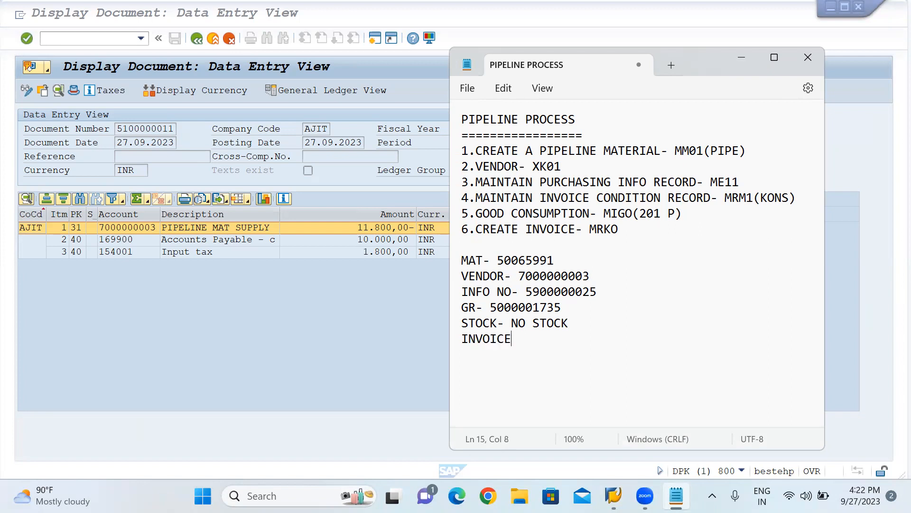
{"action": "type", "text": " DOC-"}
{"action": "key", "text": "ctrl+v"}
{"action": "key", "text": "Return"}
{"action": "key", "text": "Return"}
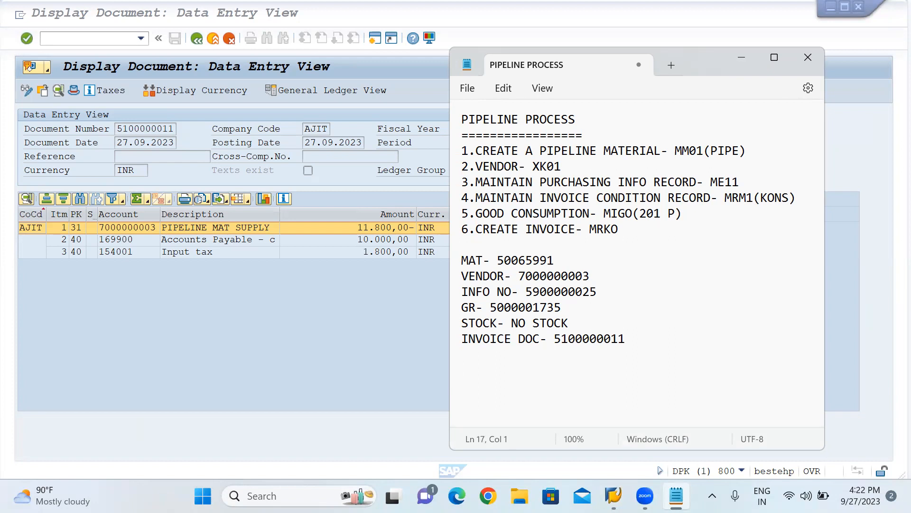
{"action": "type", "text": "ACCOUNTING-"}
{"action": "left_click", "coordinate": [394, 326]}
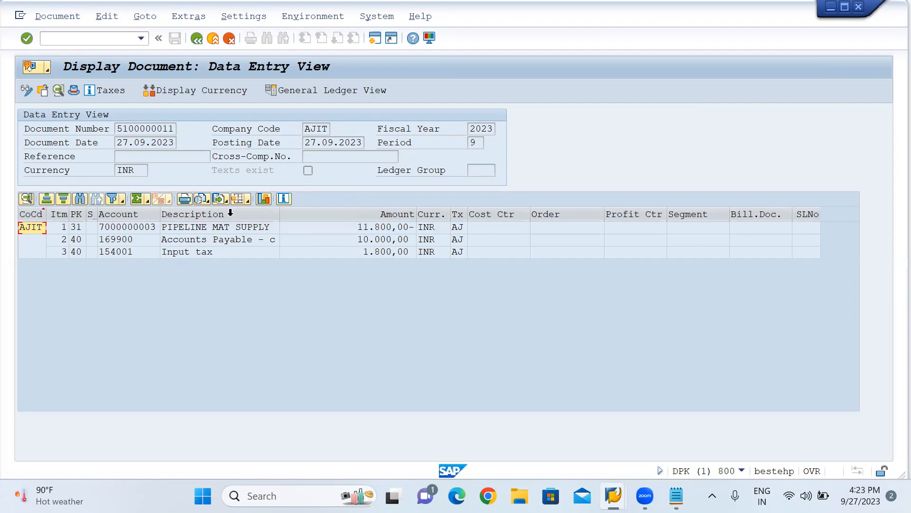
{"action": "left_click", "coordinate": [196, 39]}
{"action": "left_click", "coordinate": [99, 40]}
{"action": "type", "text": "/N"}
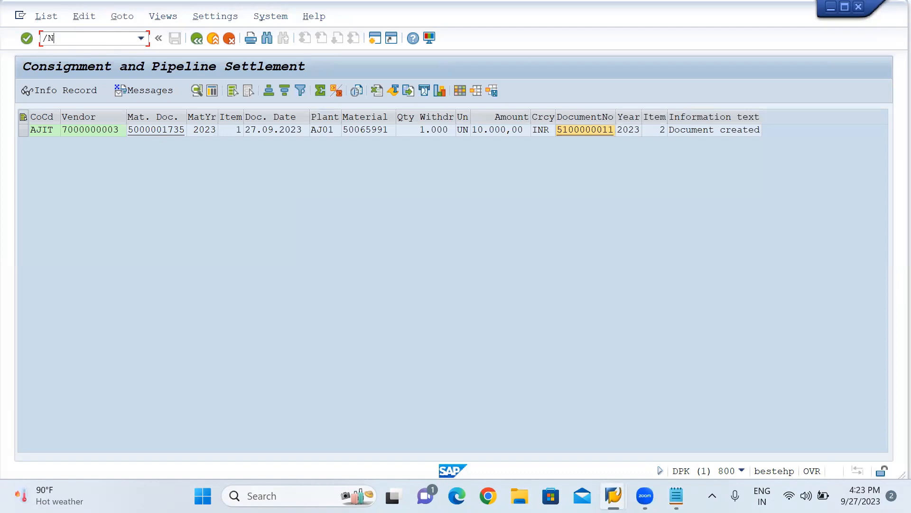
{"action": "type", "text": "MIGO"}
{"action": "key", "text": "Return"}
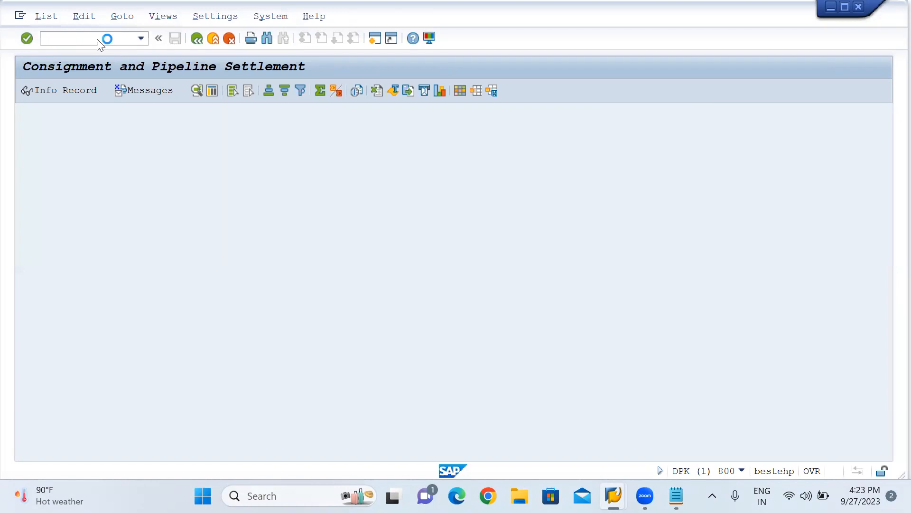
{"action": "left_click", "coordinate": [196, 116]}
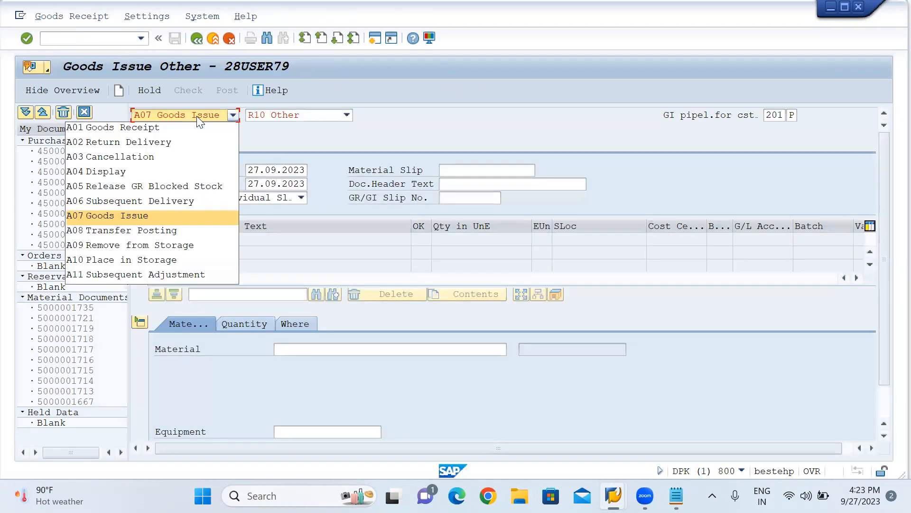
{"action": "left_click", "coordinate": [117, 171]}
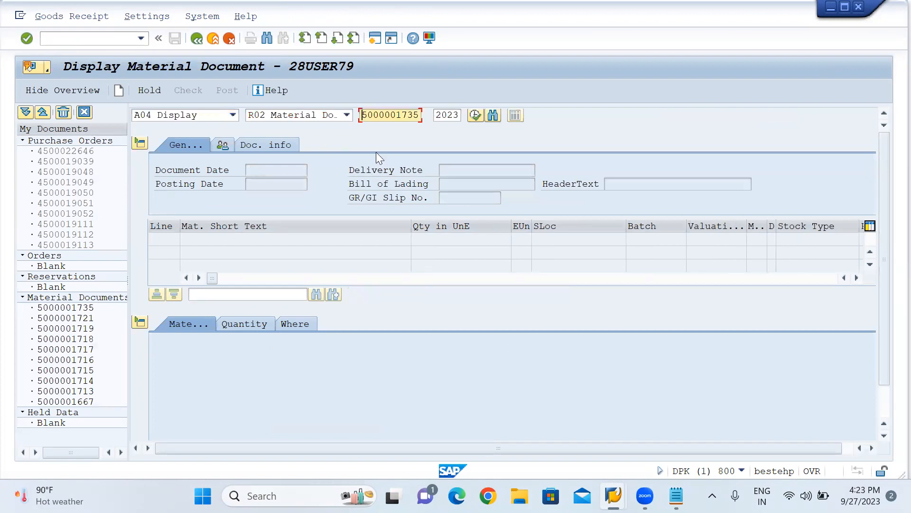
{"action": "key", "text": "Return"}
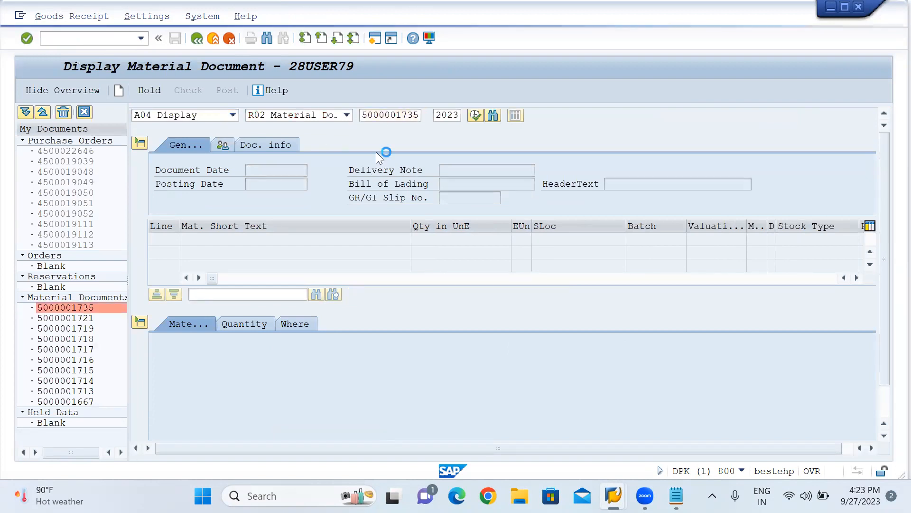
Open the accounting document among the material document's FI documents and examine its posting lines
{"action": "left_click", "coordinate": [262, 146]}
{"action": "left_click", "coordinate": [624, 171]}
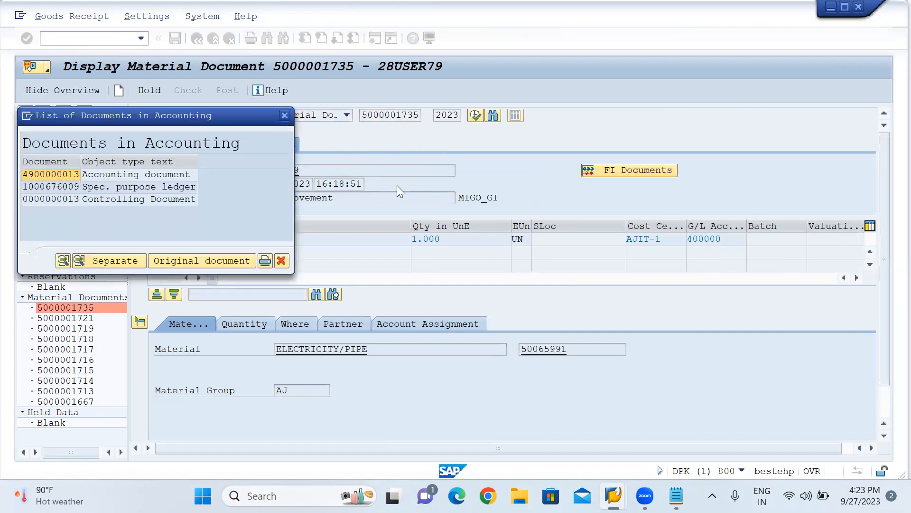
{"action": "double_click", "coordinate": [45, 174]}
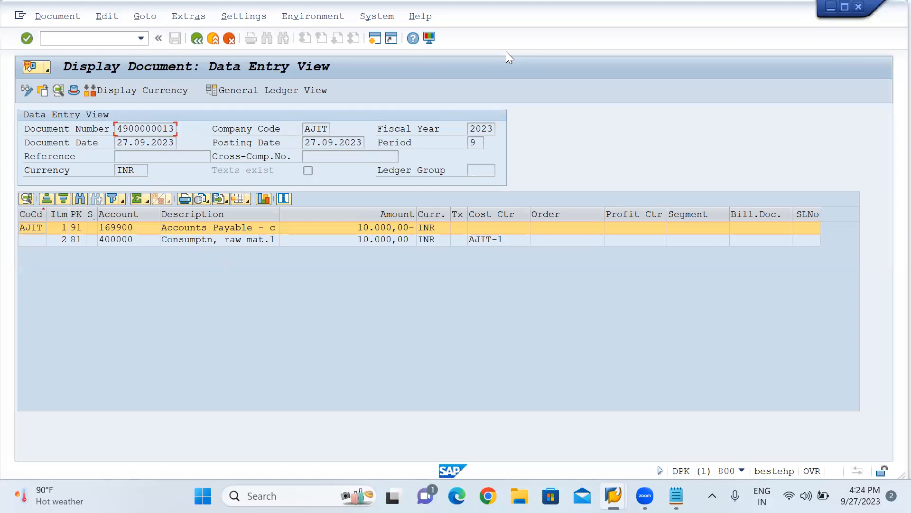
{"action": "key", "text": "alt+Tab"}
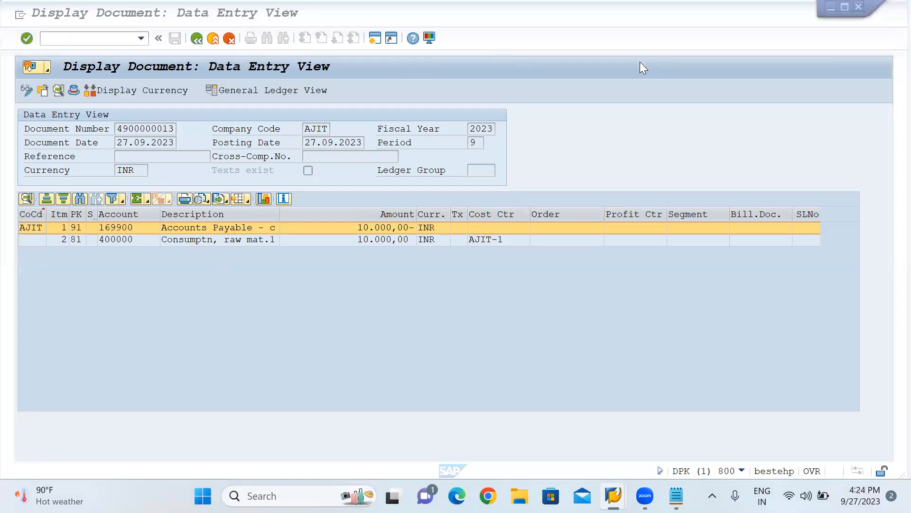